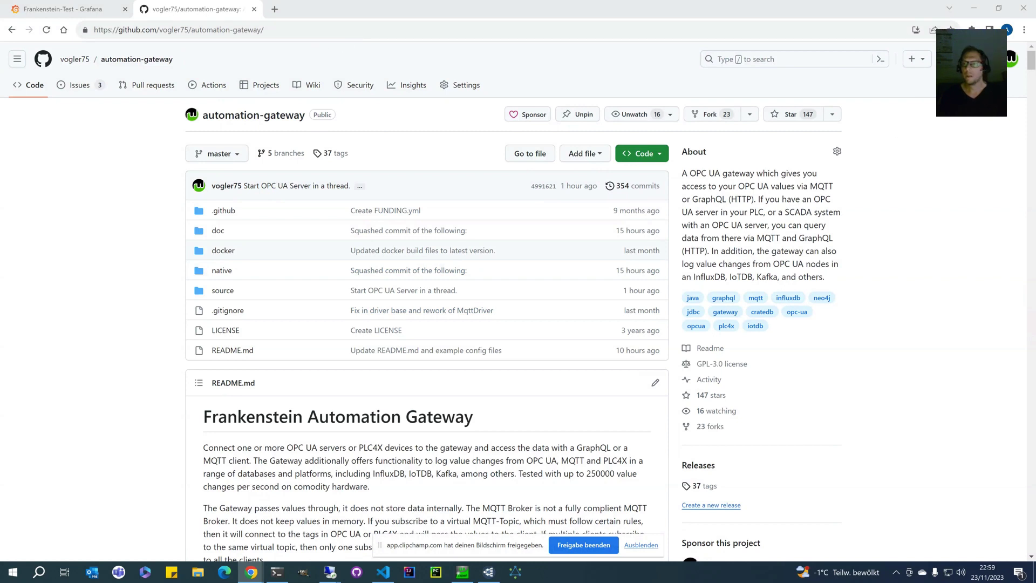
# - Switch from the browser to the PowerShell terminal and build the project from source\app with ..\gradlew build
pyautogui.click(974, 10)
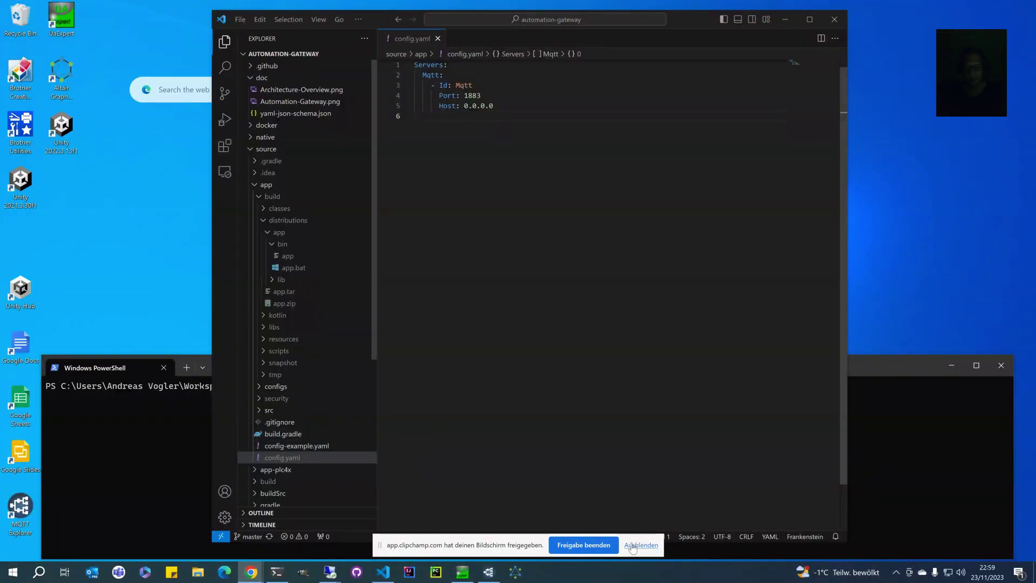
pyautogui.click(198, 459)
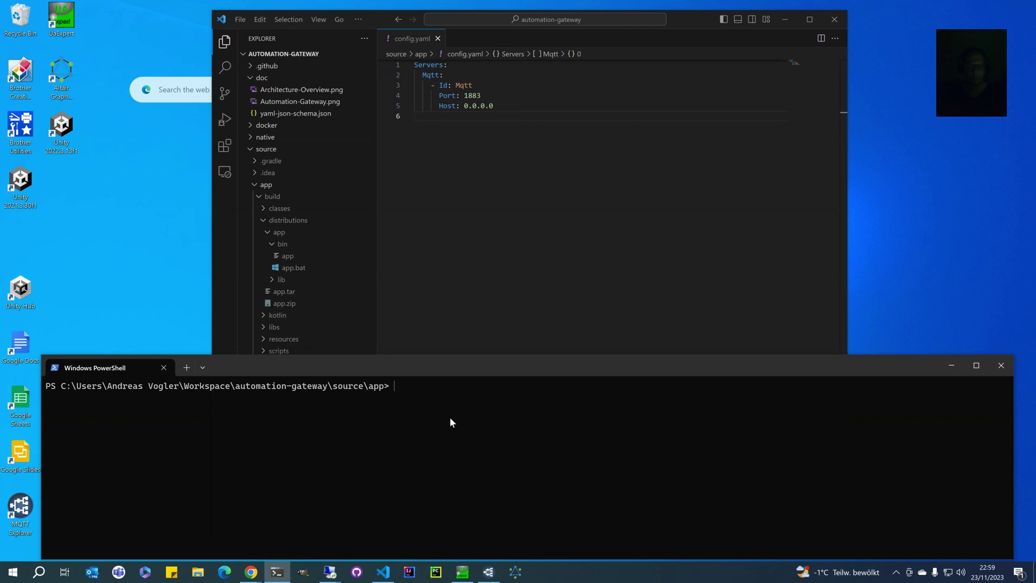
pyautogui.write('..\x08')
pyautogui.press('BackSpace')
pyautogui.write('gradlew build')
pyautogui.press('Return')
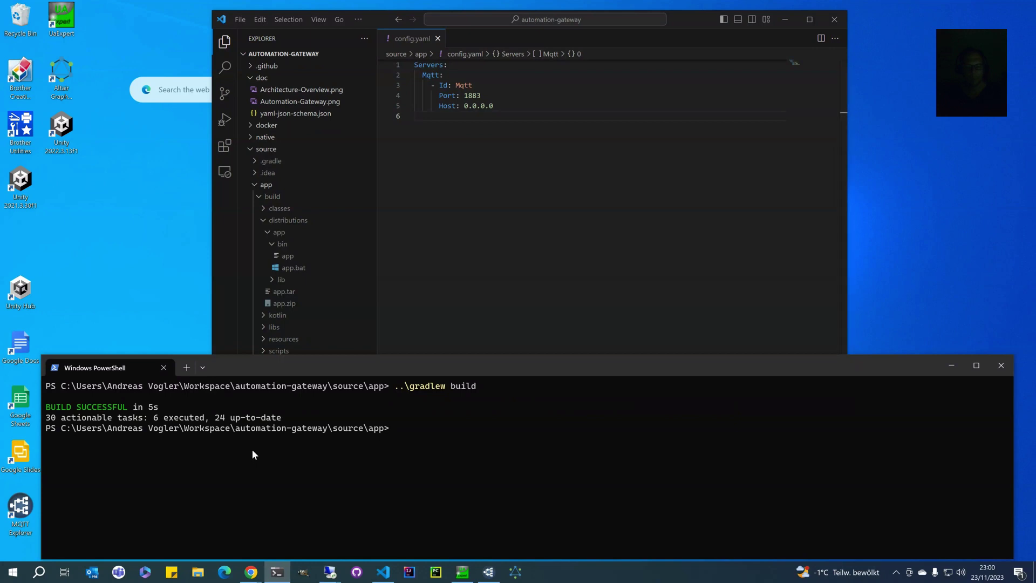
# - Open the current source\app folder in File Explorer from the terminal with explorer
pyautogui.click(198, 572)
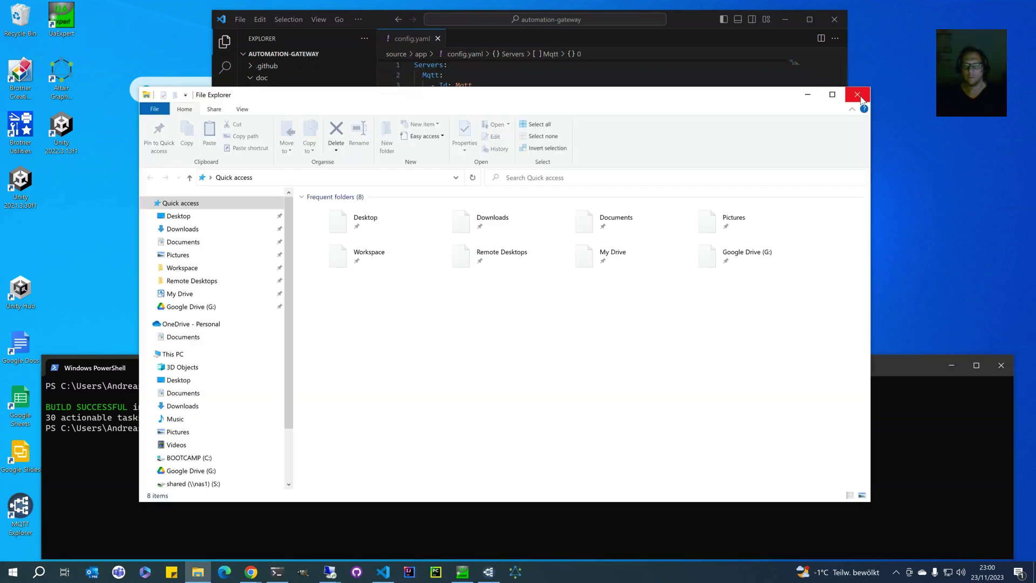
pyautogui.click(808, 93)
pyautogui.write('explore')
pyautogui.press('BackSpace')
pyautogui.write('r .')
pyautogui.press('Return')
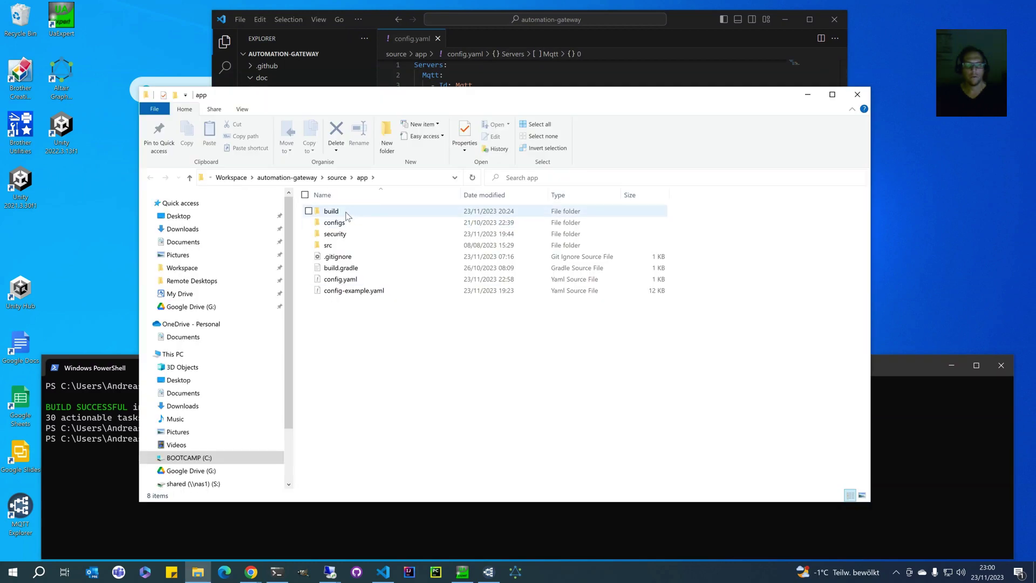
# - Browse to build\distributions, point out app.zip, and open the bin folder inside the extracted app folder
pyautogui.doubleClick(347, 216)
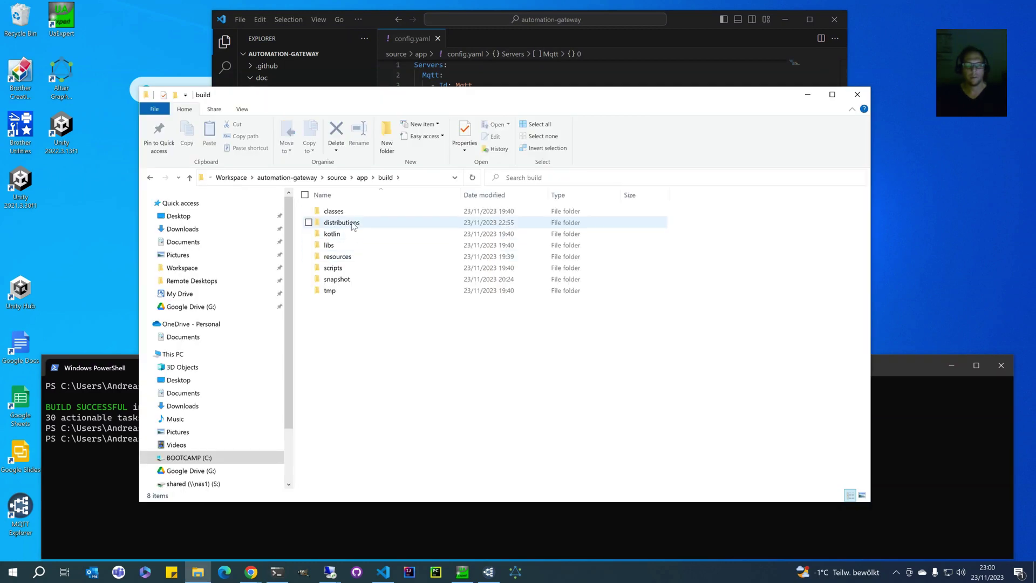
pyautogui.doubleClick(354, 224)
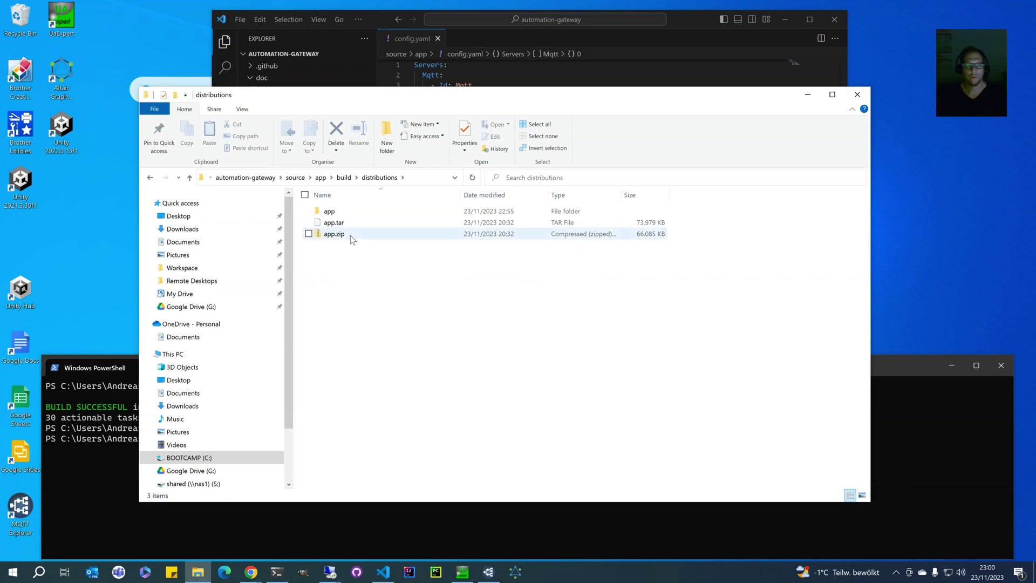
pyautogui.click(350, 236)
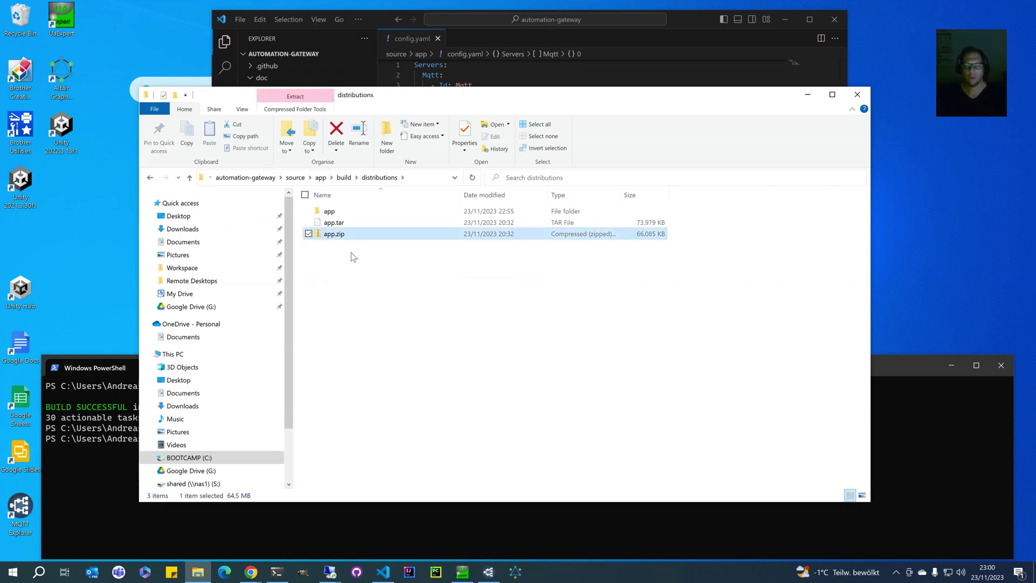
pyautogui.doubleClick(328, 215)
pyautogui.doubleClick(328, 211)
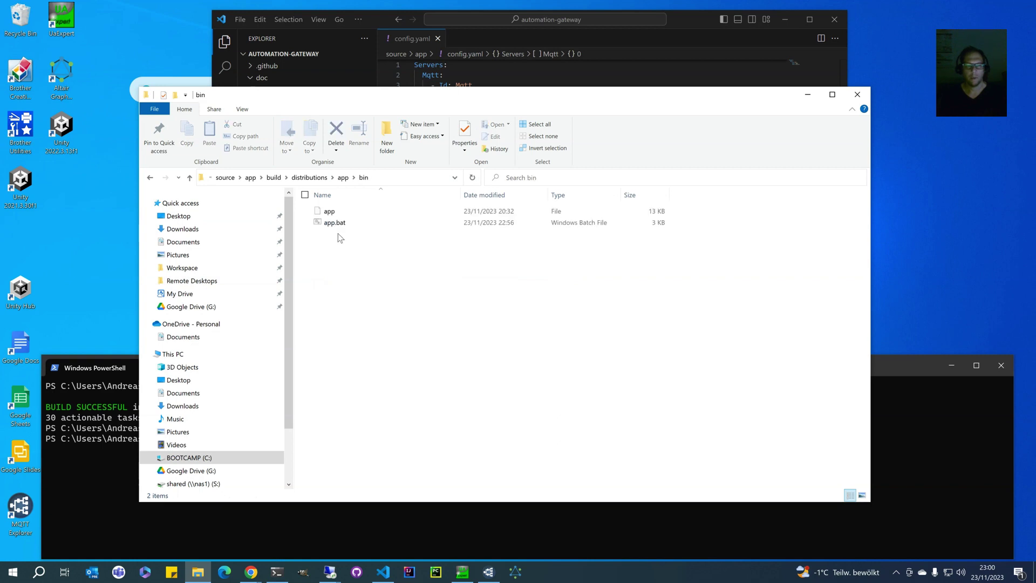
# - Open the app.bat file from the bin folder in VS Code
pyautogui.rightClick(336, 223)
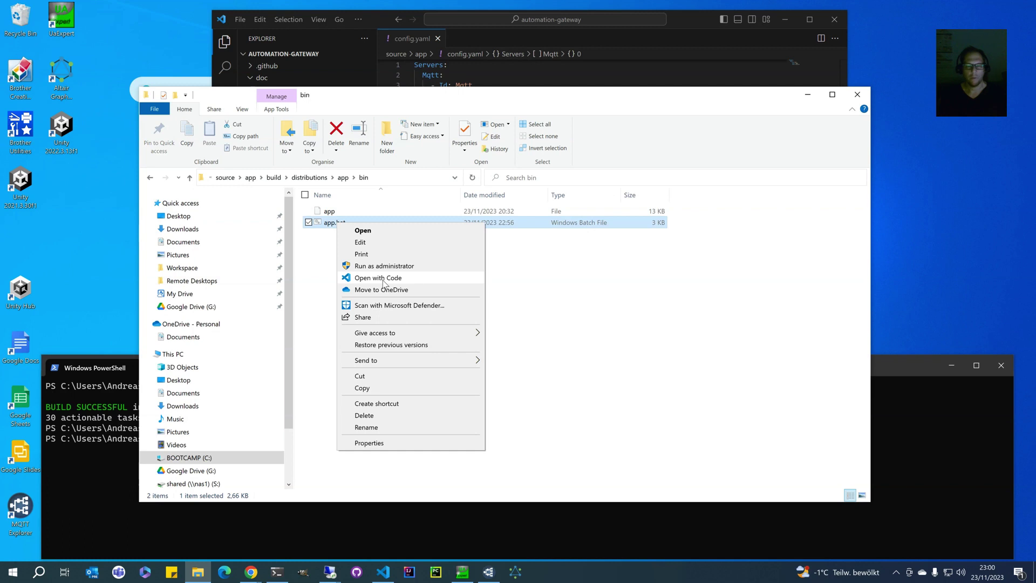
pyautogui.click(383, 279)
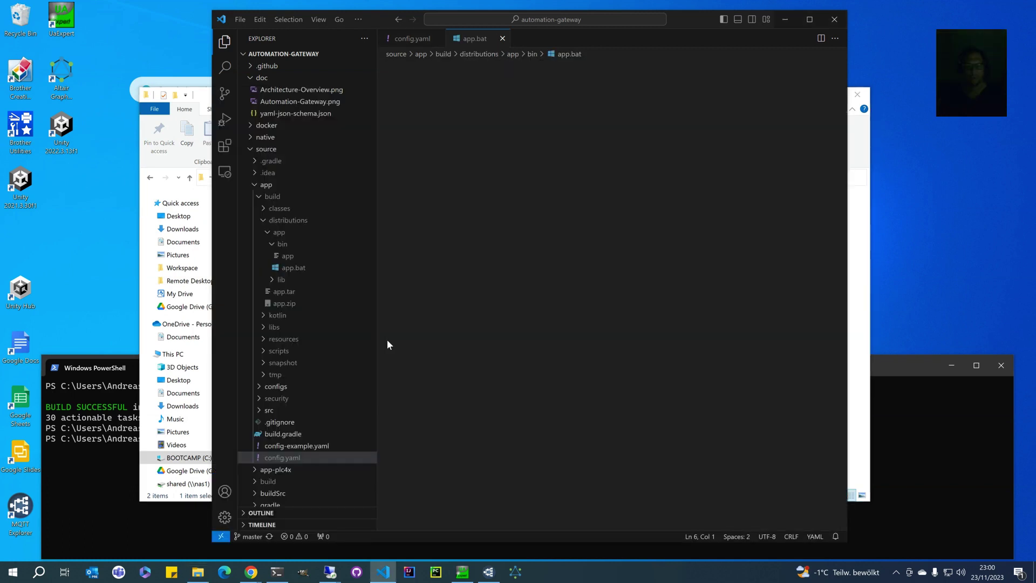
pyautogui.click(486, 230)
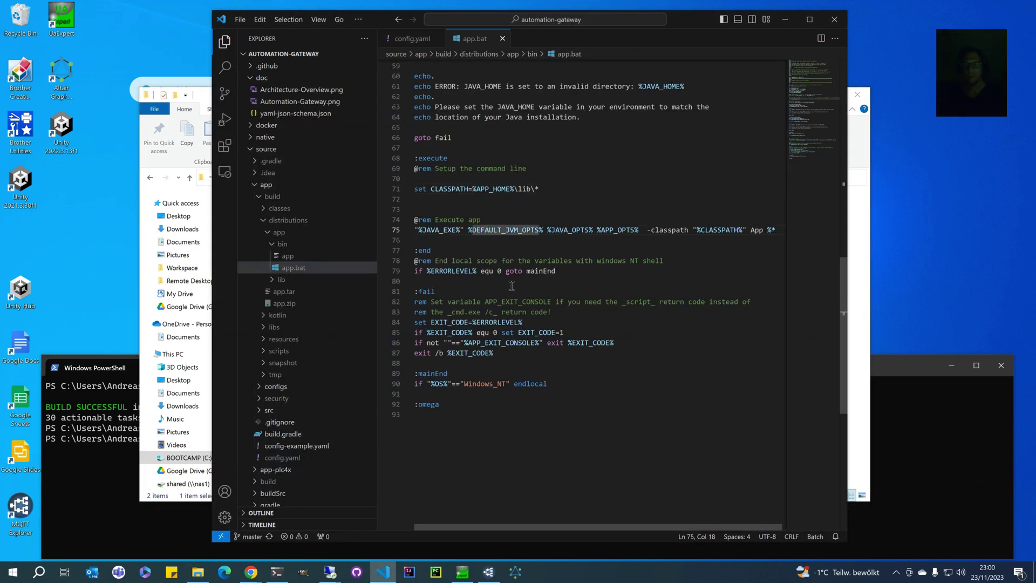
# - Examine the Java launch command and the CLASSPATH line in app.bat
pyautogui.press('Home')
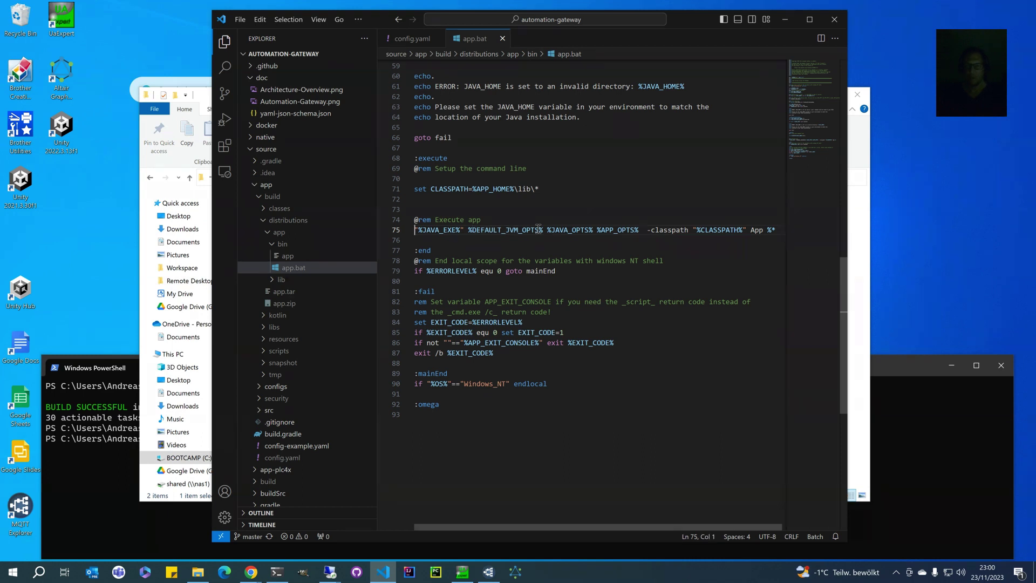
pyautogui.press('Down')
pyautogui.press('Down')
pyautogui.press('Up')
pyautogui.press('Up')
pyautogui.press('Up')
pyautogui.press('Up')
pyautogui.press('Up')
pyautogui.press('Up')
pyautogui.hotkey('ctrl', 'Right')
pyautogui.hotkey('ctrl', 'Right')
pyautogui.hotkey('ctrl', 'Left')
pyautogui.press('End')
pyautogui.hotkey('ctrl', 'shift', 'Left')
pyautogui.press('End')
pyautogui.hotkey('shift', 'Right')
pyautogui.press('Left')
pyautogui.press('Left')
pyautogui.press('Left')
# - Close the File Explorer window and the app.bat file, returning to config.yaml in VS Code
pyautogui.click(787, 20)
pyautogui.click(858, 95)
pyautogui.click(384, 571)
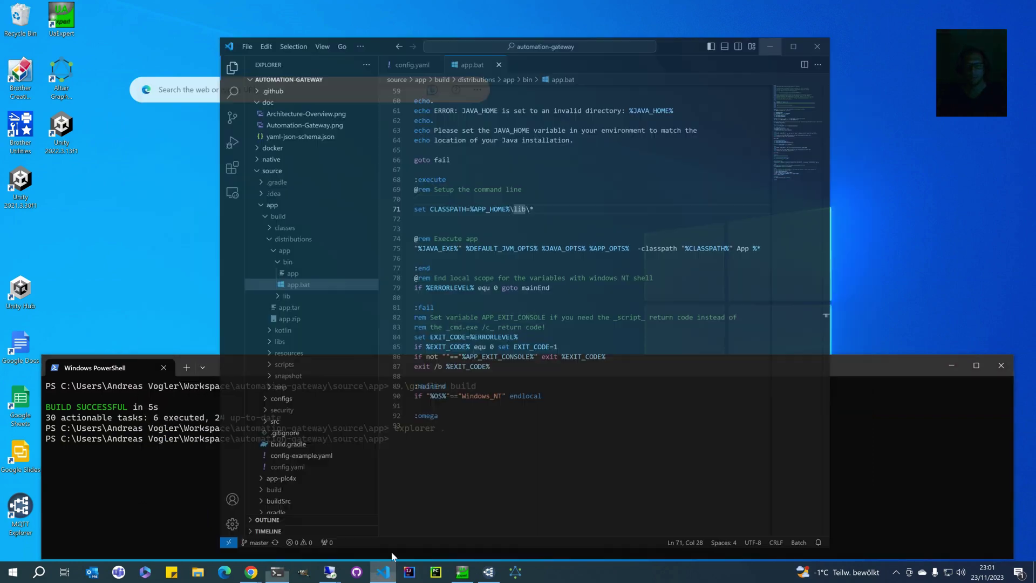
pyautogui.click(502, 39)
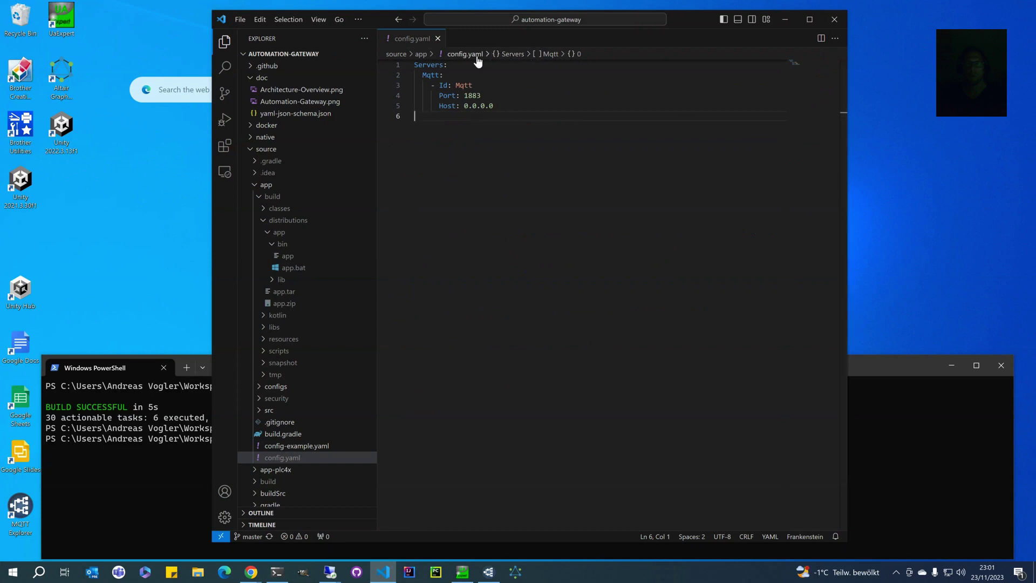
# - List the contents of source\app in the terminal, locate config.yaml, and review its MQTT server configuration in VS Code
pyautogui.click(170, 459)
pyautogui.write('dir')
pyautogui.press('Return')
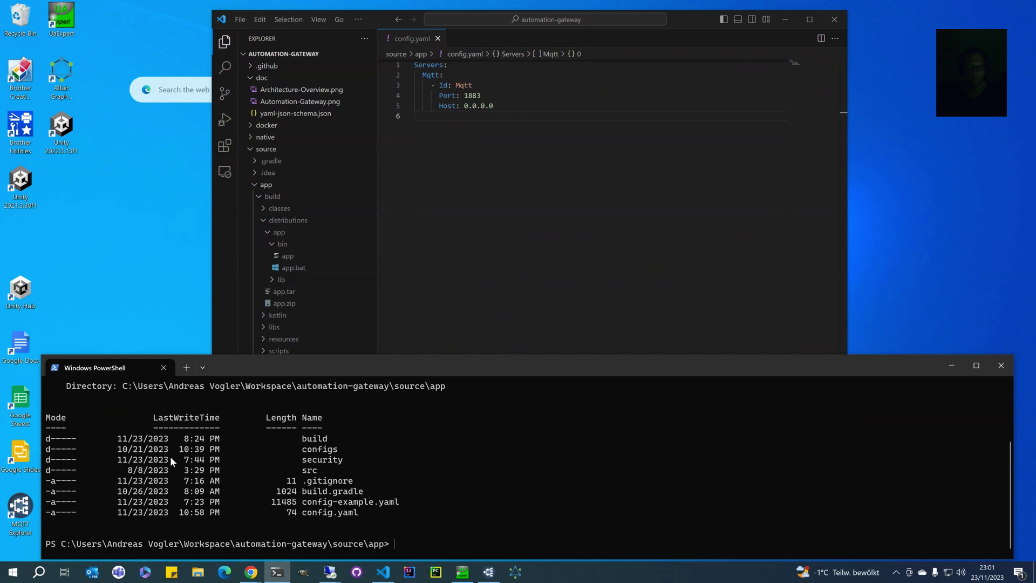
pyautogui.moveTo(304, 513); pyautogui.dragTo(351, 515)
pyautogui.click(524, 218)
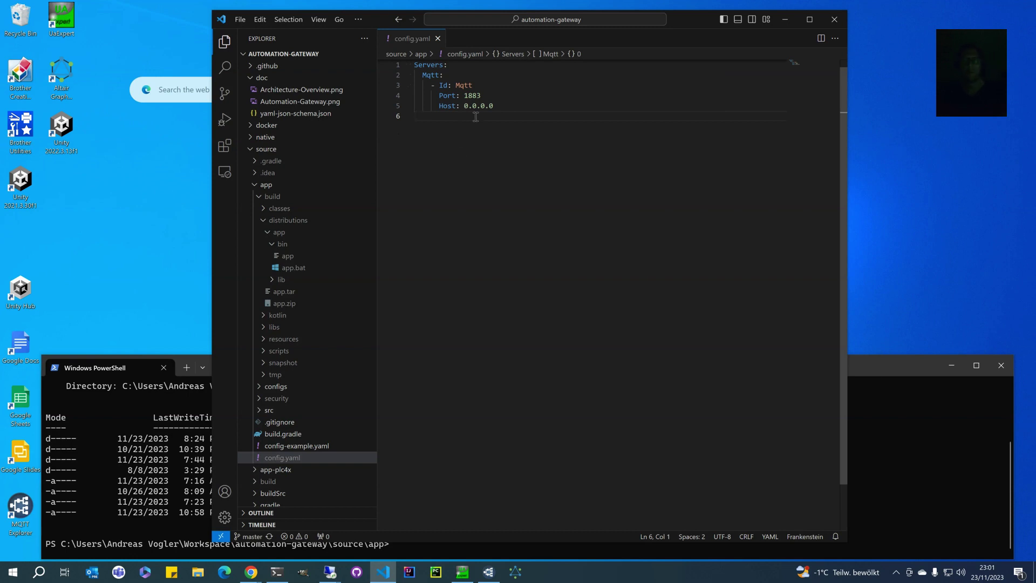
pyautogui.moveTo(442, 74)
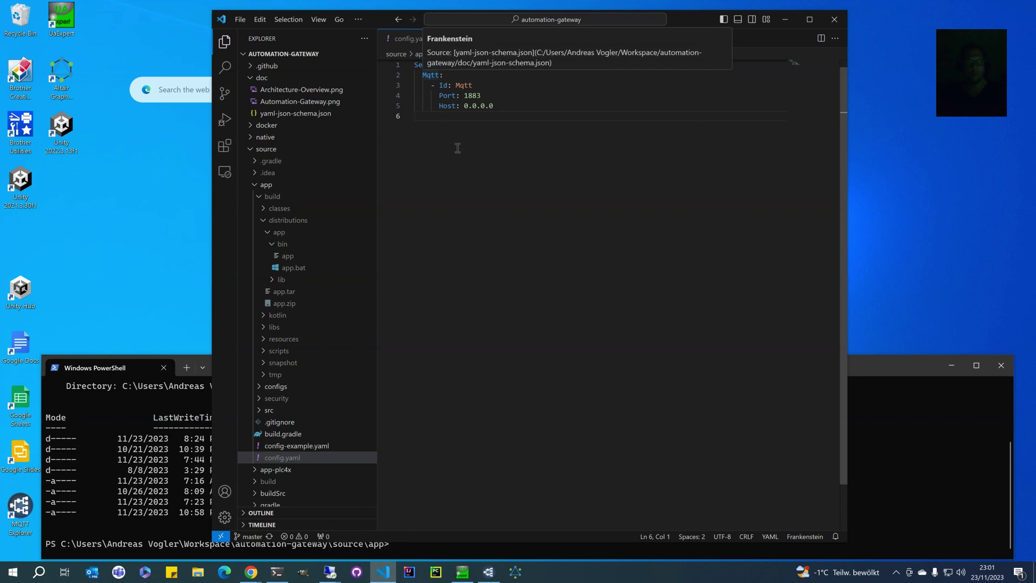
# - Start the gateway from the terminal by running .\build\distributions\app\bin\app
pyautogui.click(199, 439)
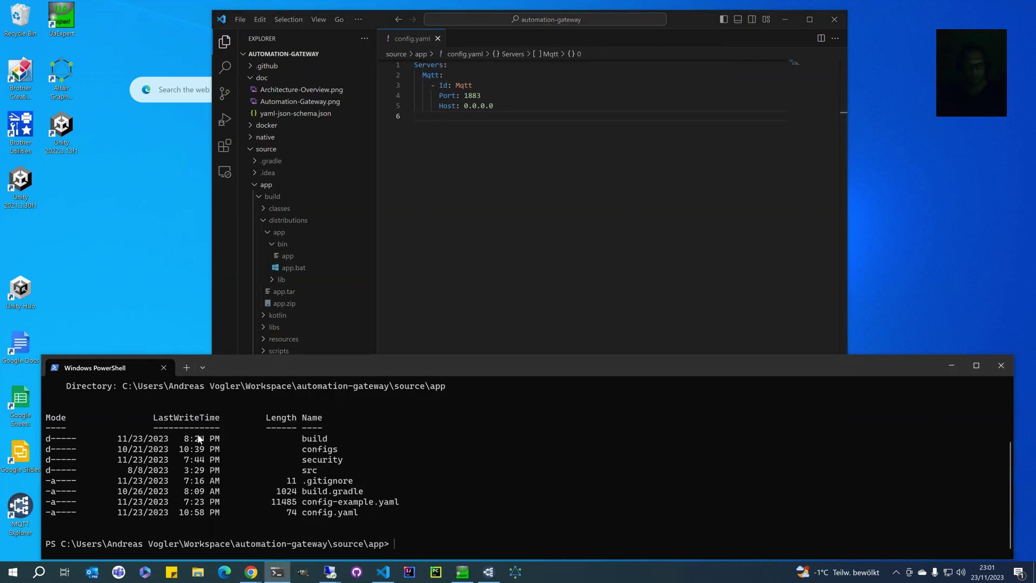
pyautogui.write('.\x08uild\\')
pyautogui.write('d')
pyautogui.press('Tab')
pyautogui.write('a')
pyautogui.press('Tab')
pyautogui.write('b')
pyautogui.press('Tab')
pyautogui.write('app')
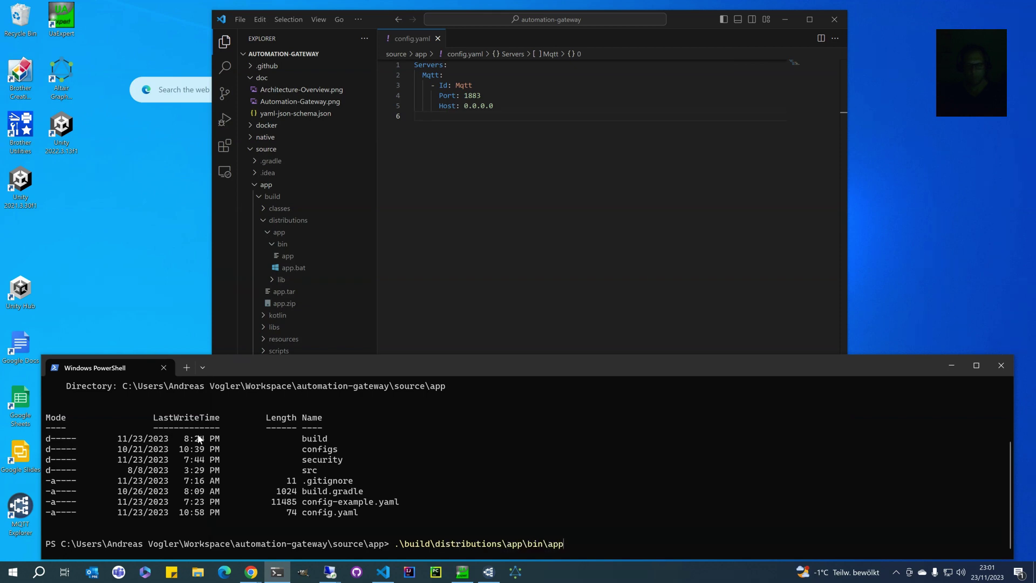
pyautogui.press('Return')
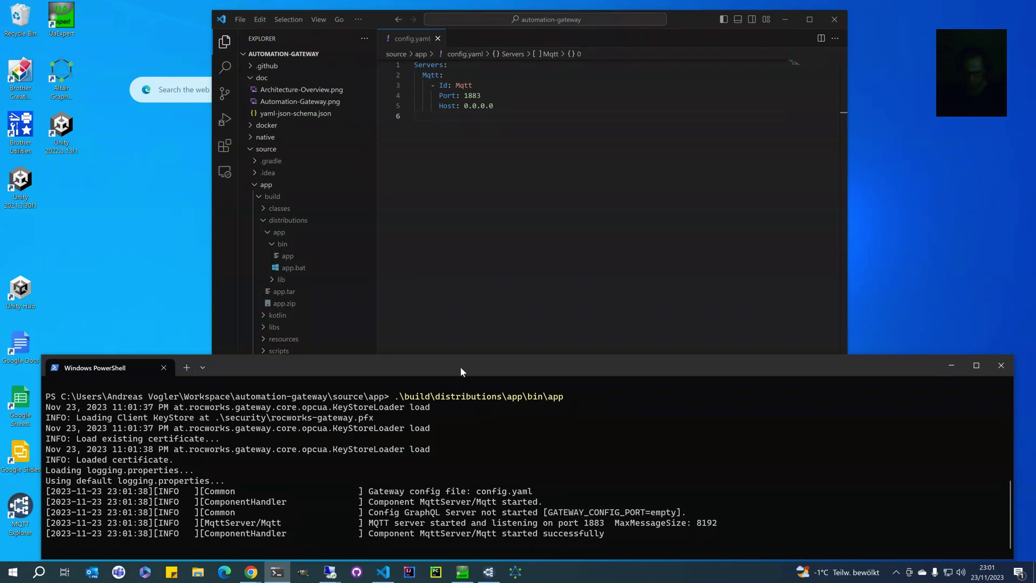
# - Stop the running gateway and terminate its batch job in the terminal
pyautogui.press('ctrl+Break')
pyautogui.hotkey('ctrl', 'c')
pyautogui.hotkey('ctrl', 'c')
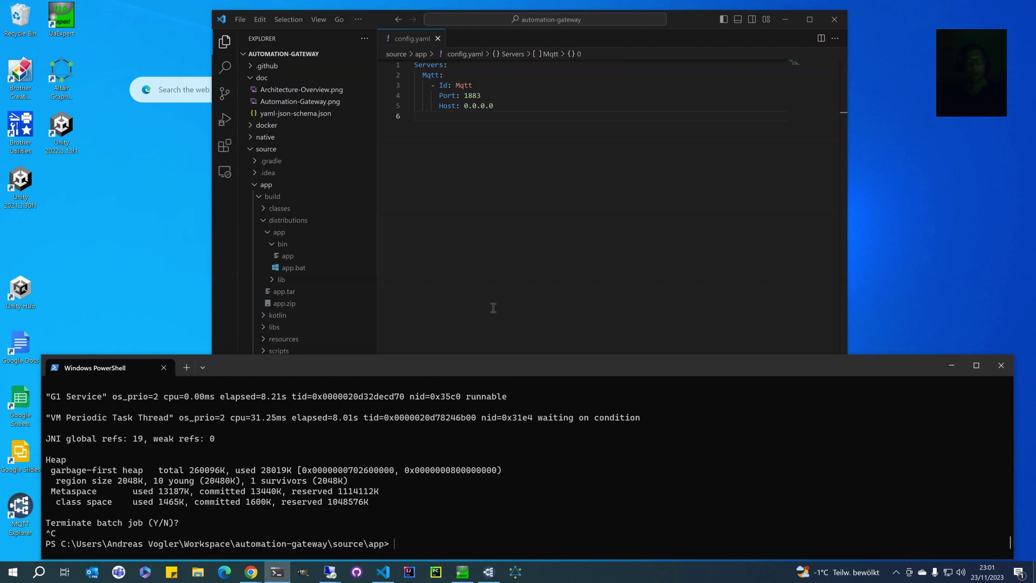
# - Add an indented new line below the MQTT server in config.yaml and check the completion suggestions for Servers
pyautogui.click(545, 245)
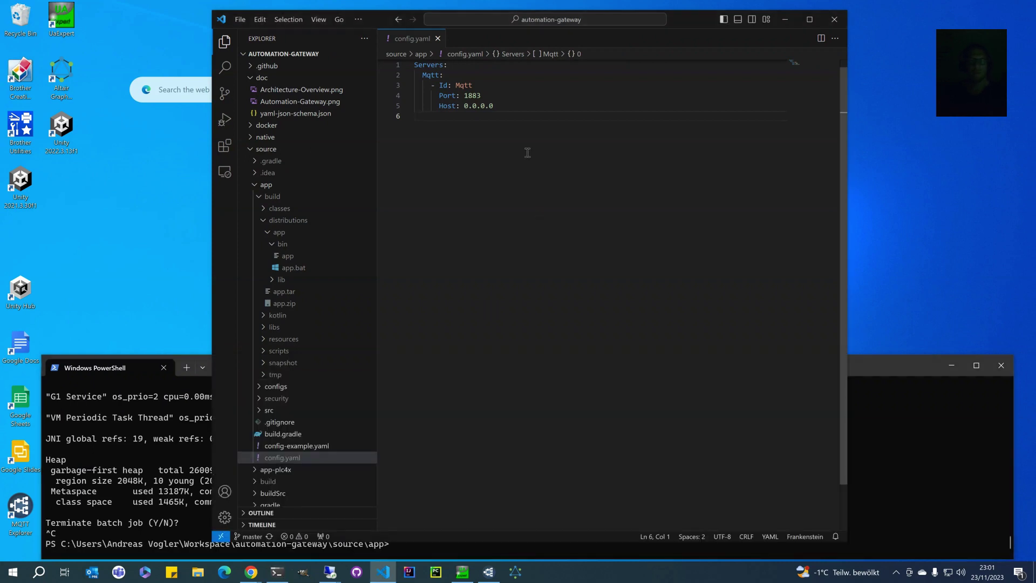
pyautogui.press('Return')
pyautogui.hotkey('ctrl', 'space')
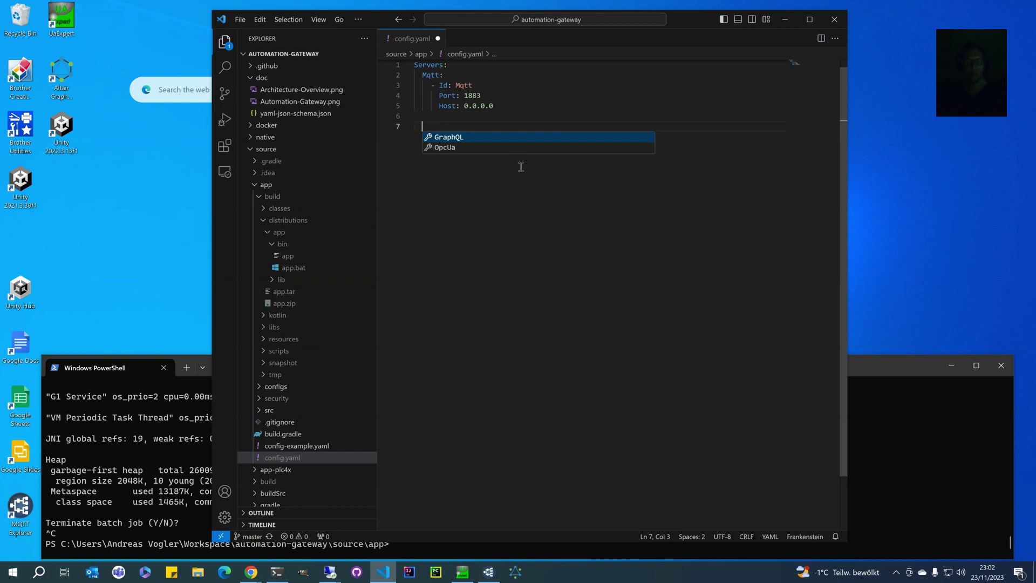
pyautogui.press('Escape')
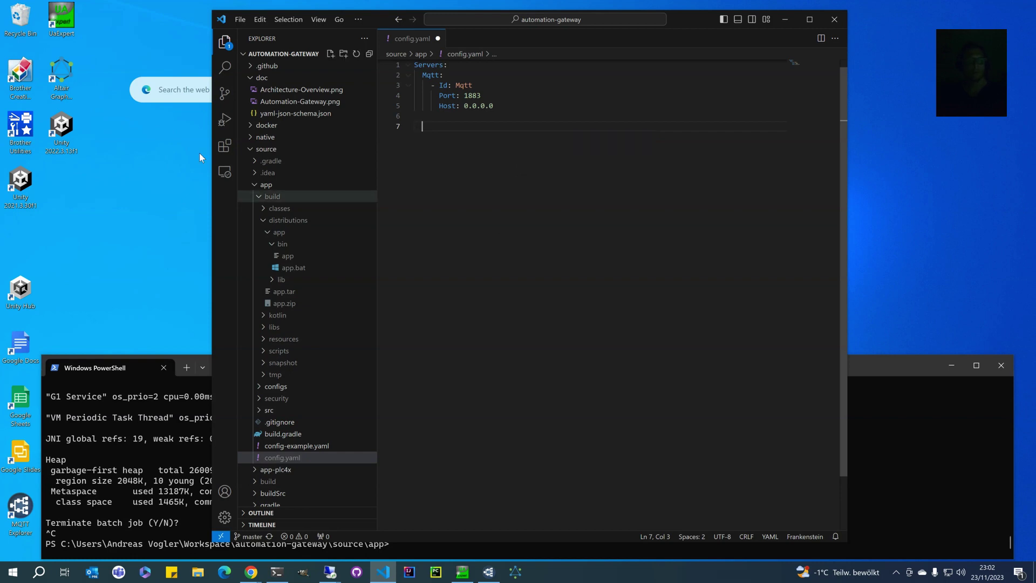
# - Clear the extension search filter and open the details of the installed Red Hat YAML extension
pyautogui.click(225, 146)
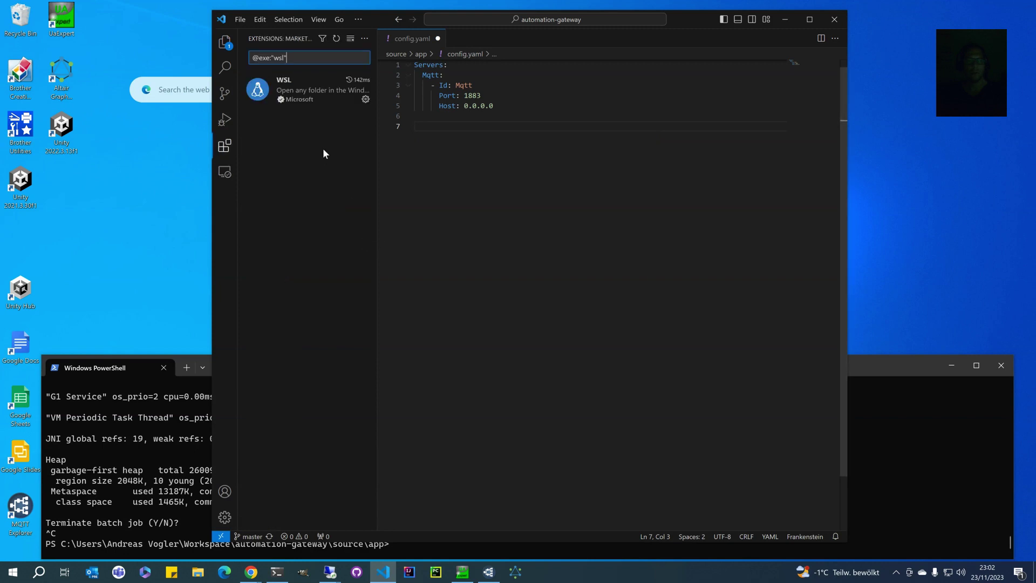
pyautogui.hotkey('ctrl', 'a')
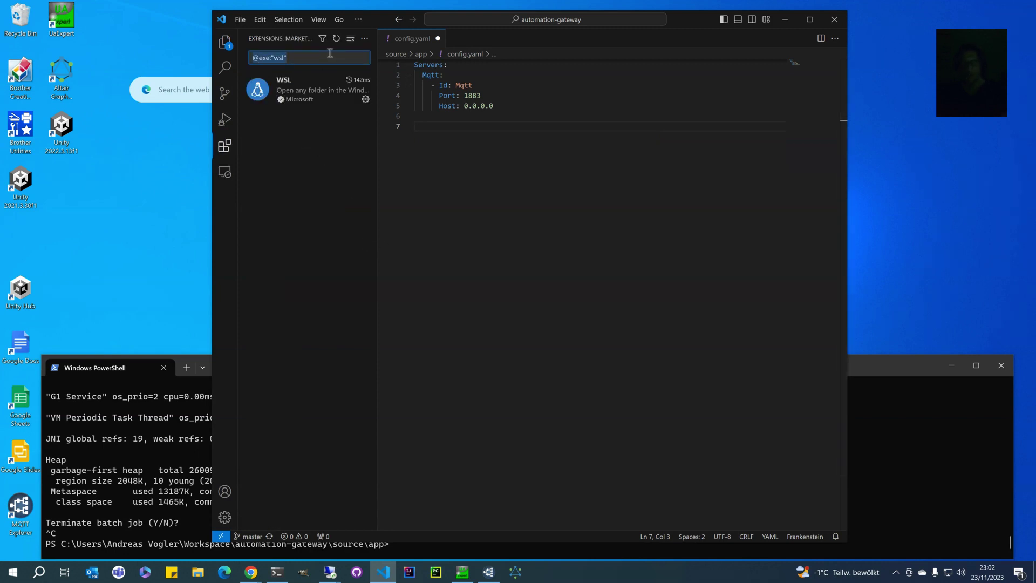
pyautogui.press('BackSpace')
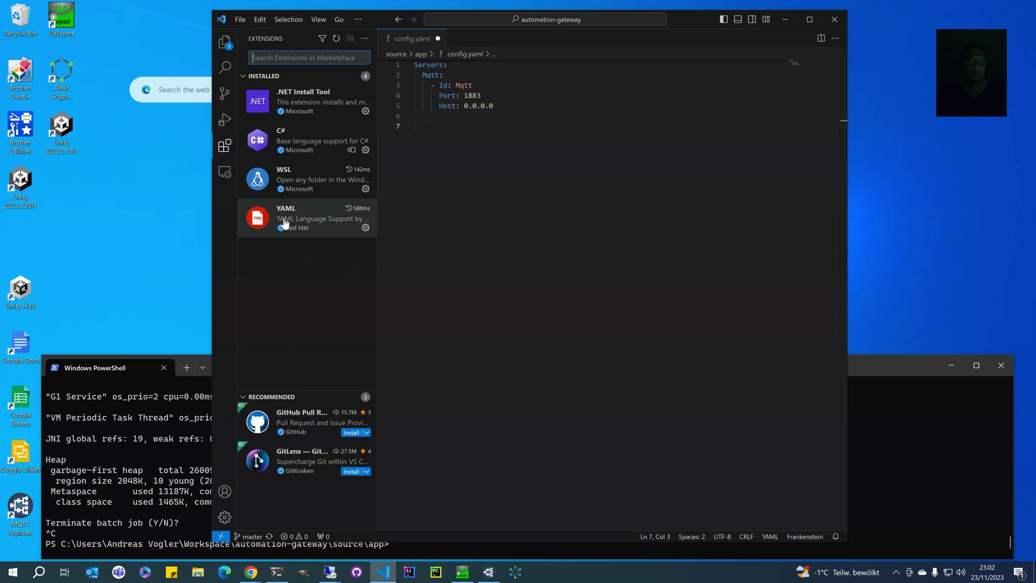
pyautogui.click(323, 219)
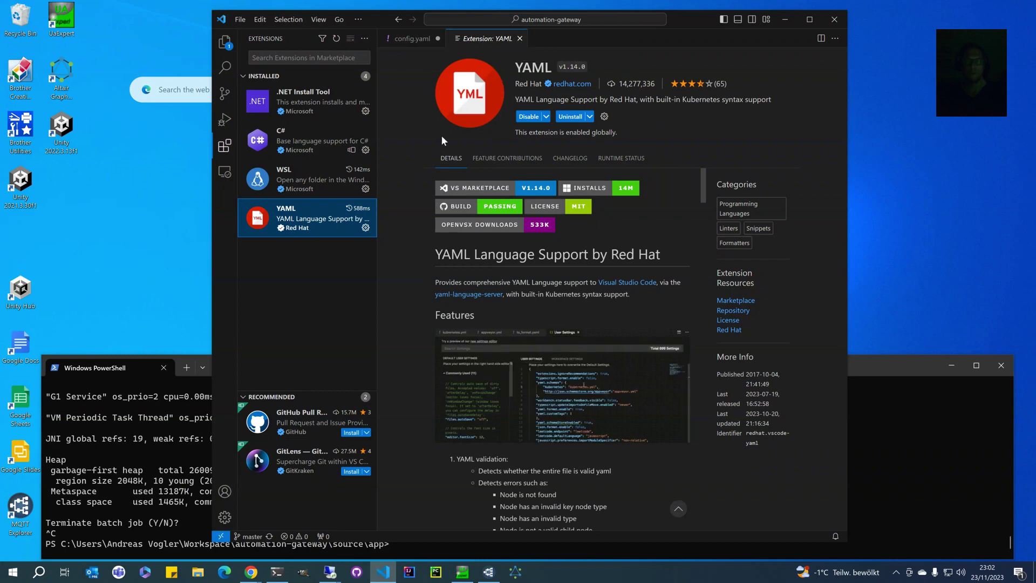
# - Open the YAML extension's settings and look through them, including the Schemas setting
pyautogui.click(366, 229)
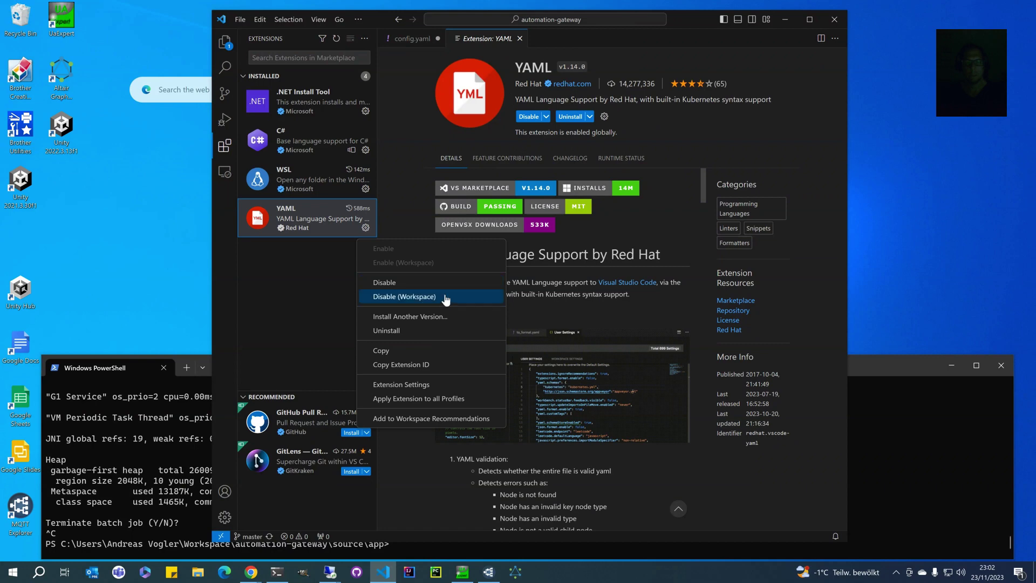
pyautogui.click(404, 386)
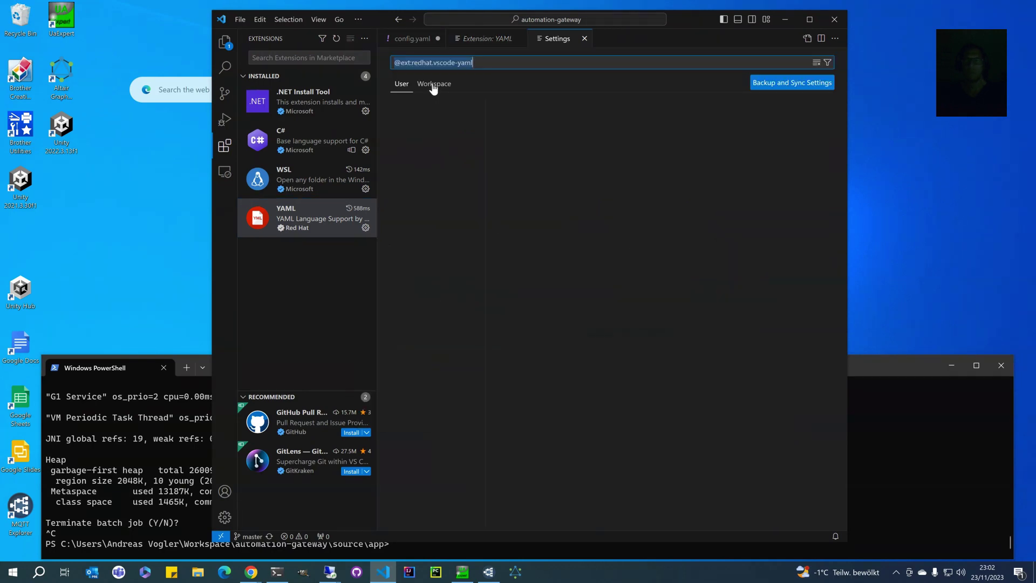
pyautogui.scroll(-10, 576, 271)
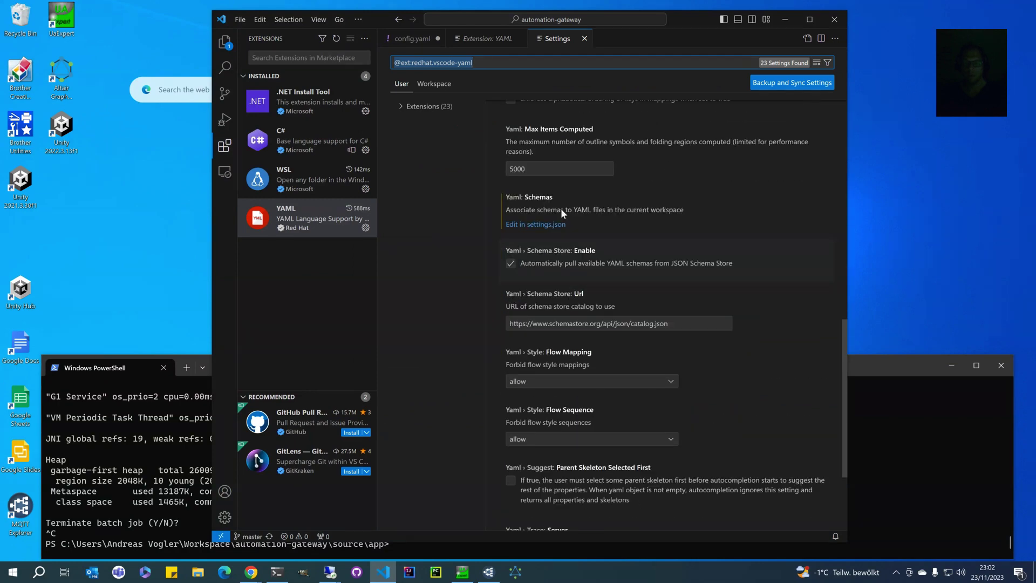
pyautogui.scroll(-3, 563, 263)
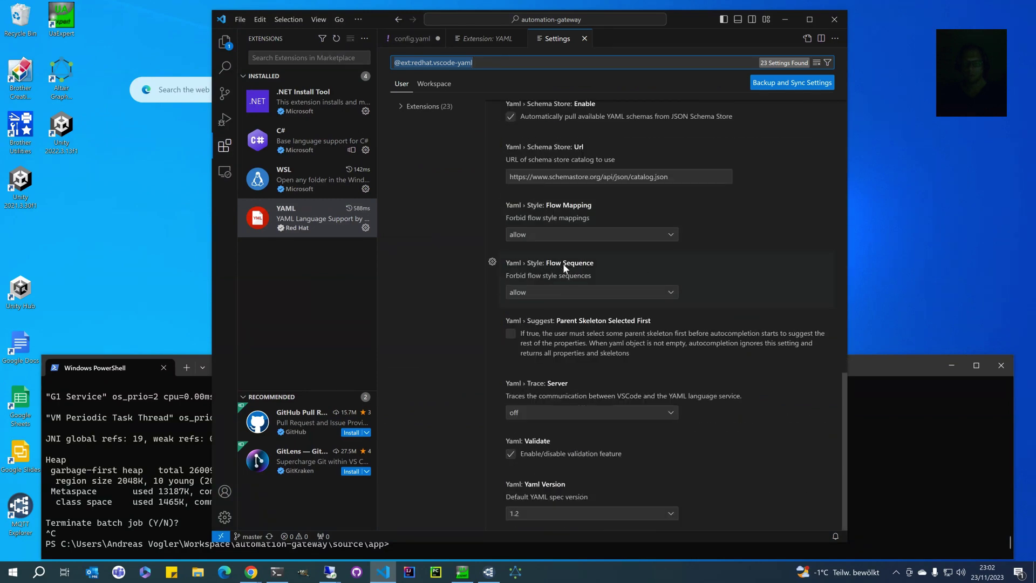
pyautogui.scroll(8, 563, 263)
pyautogui.scroll(8, 564, 264)
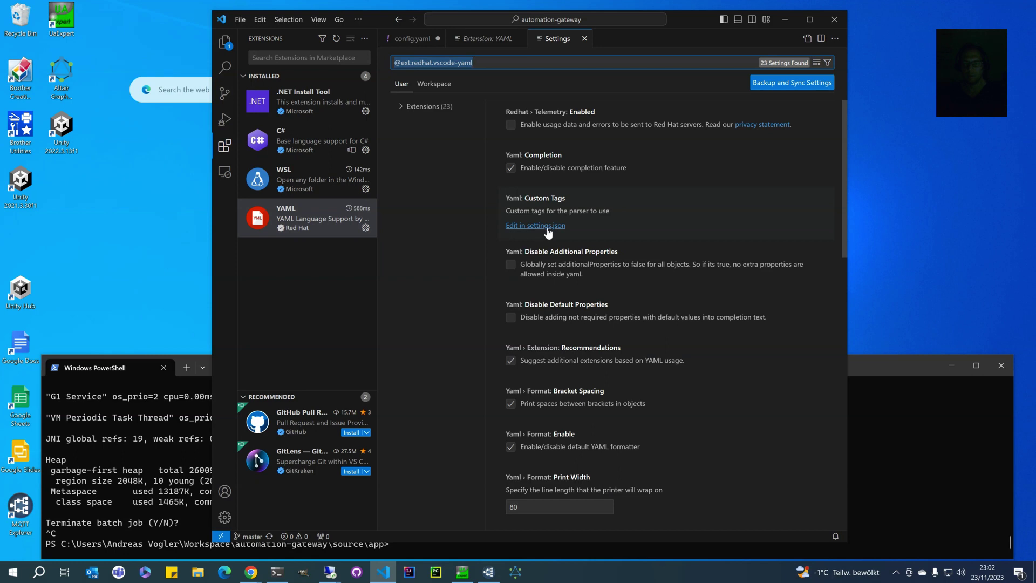
# - Open settings.json from the YAML extension settings and remove the empty yaml.customTags entry
pyautogui.click(548, 233)
pyautogui.click(453, 103)
pyautogui.moveTo(453, 137); pyautogui.dragTo(415, 117)
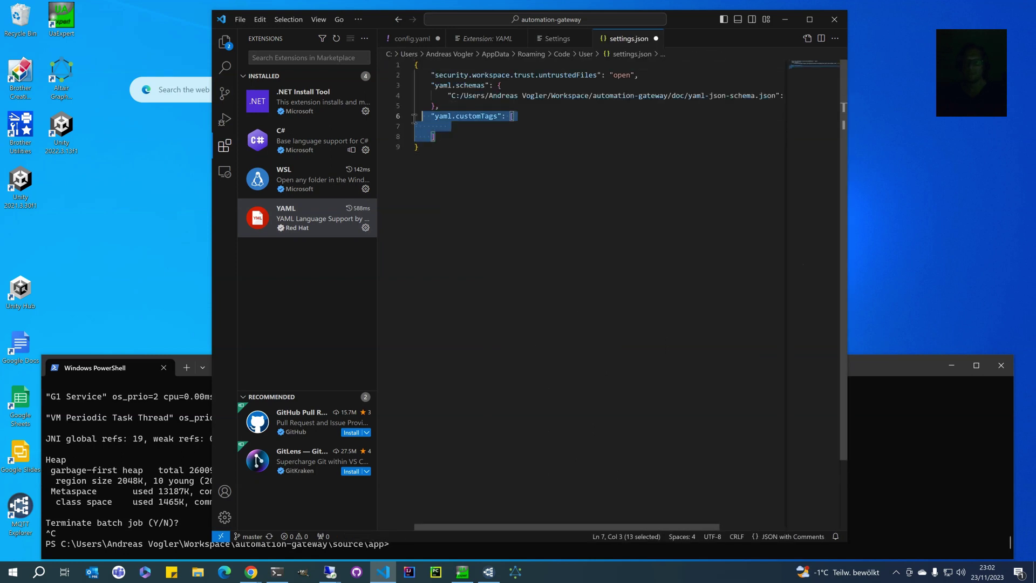
pyautogui.press('BackSpace')
pyautogui.press('BackSpace')
pyautogui.press('BackSpace')
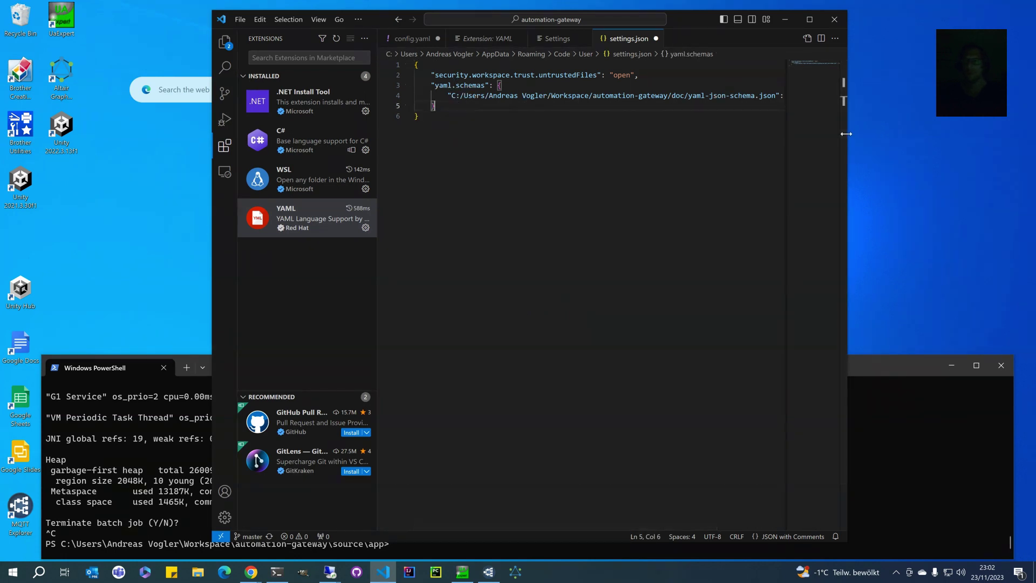
# - Widen the editor window and examine the yaml.schemas mapping, including the schema file's path in the doc folder
pyautogui.moveTo(859, 131); pyautogui.dragTo(942, 130)
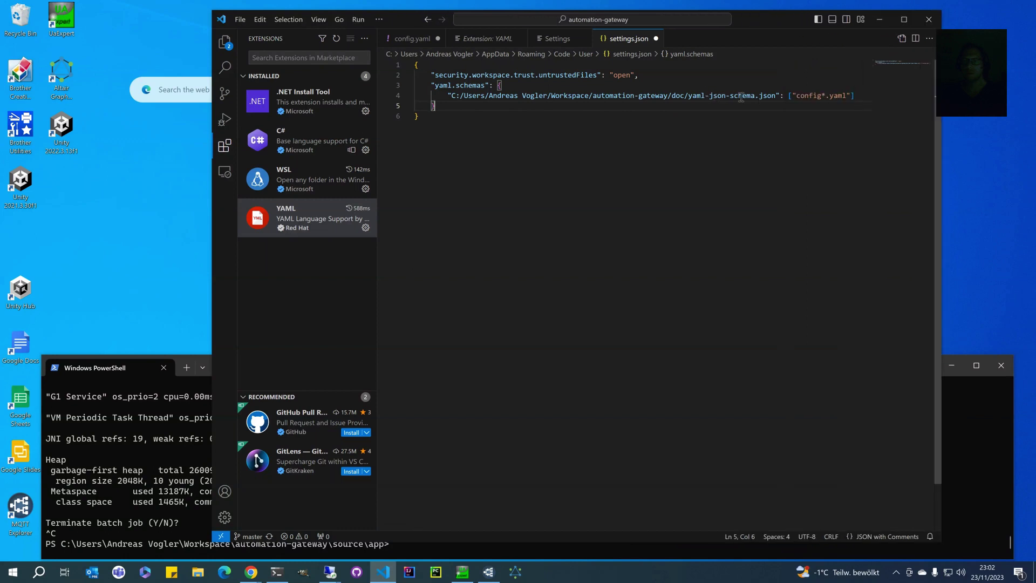
pyautogui.moveTo(598, 95); pyautogui.dragTo(675, 96)
pyautogui.click(676, 95)
pyautogui.doubleClick(676, 96)
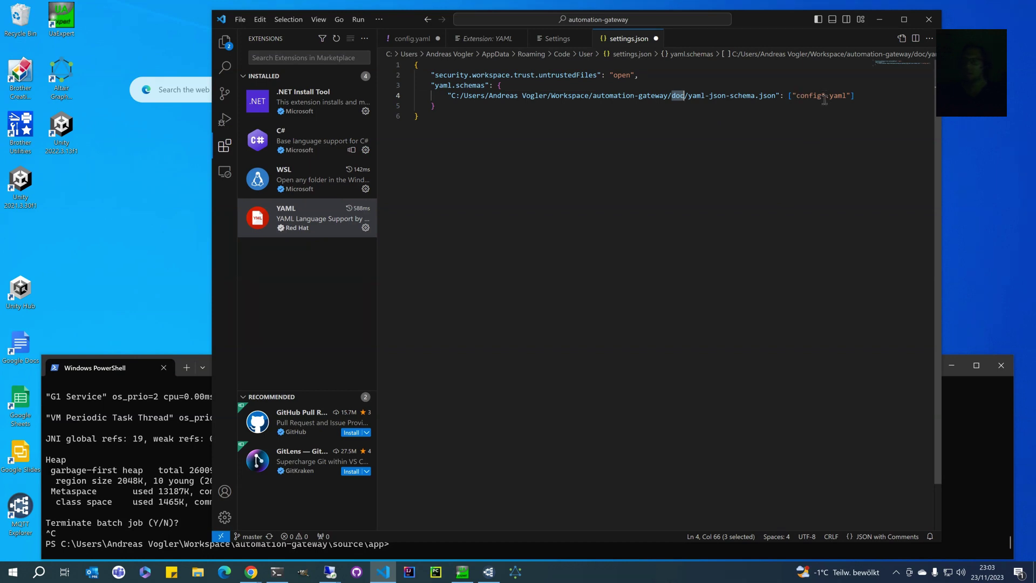
# - Close settings.json without saving, then close the Settings and YAML extension pages to return to config.yaml
pyautogui.click(656, 39)
pyautogui.click(541, 300)
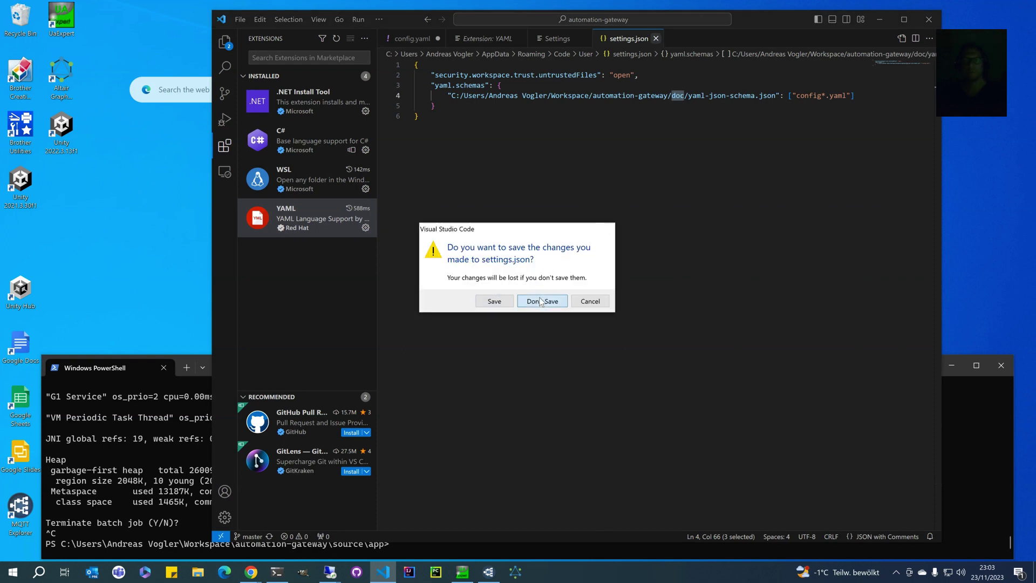
pyautogui.click(585, 39)
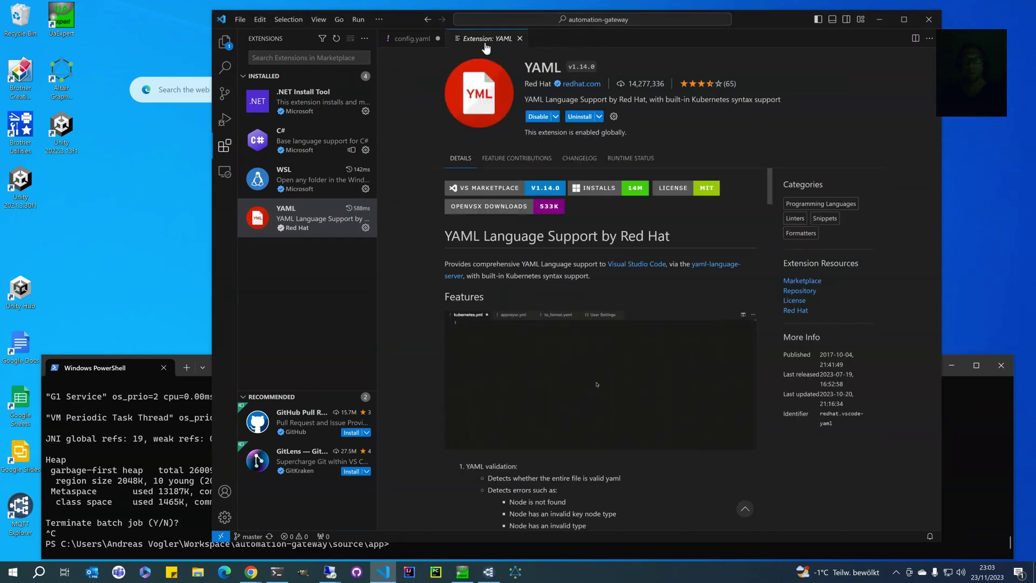
pyautogui.click(519, 38)
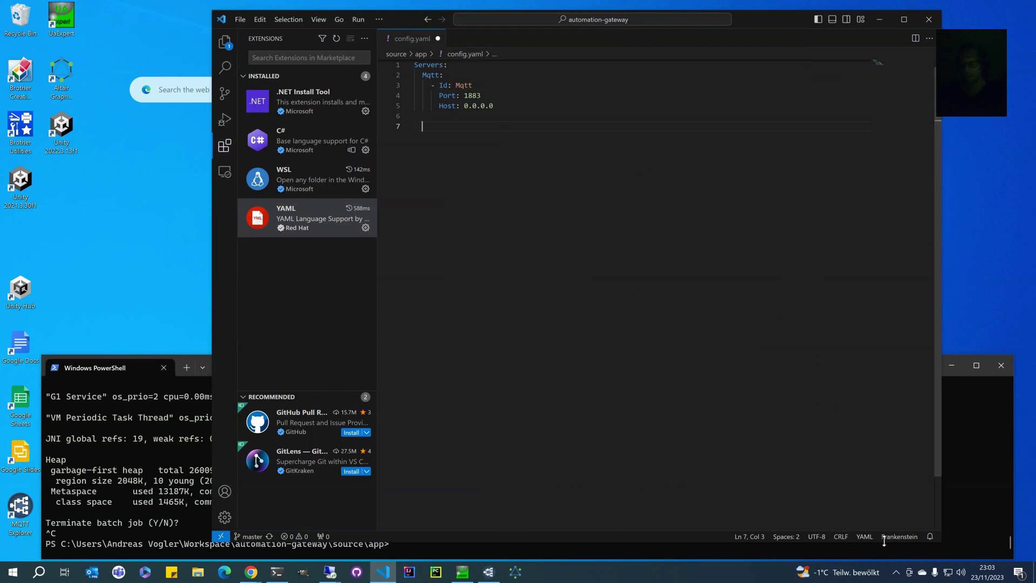
# - Select the Frankenstein JSON schema for config.yaml and insert an OpcUa entry under Servers from the completion suggestions
pyautogui.click(898, 537)
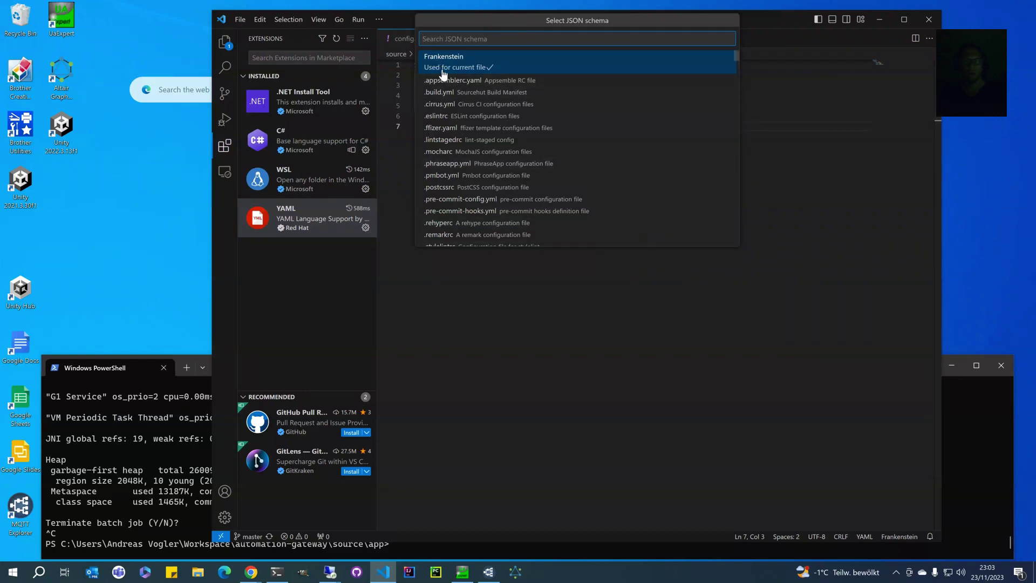
pyautogui.click(443, 69)
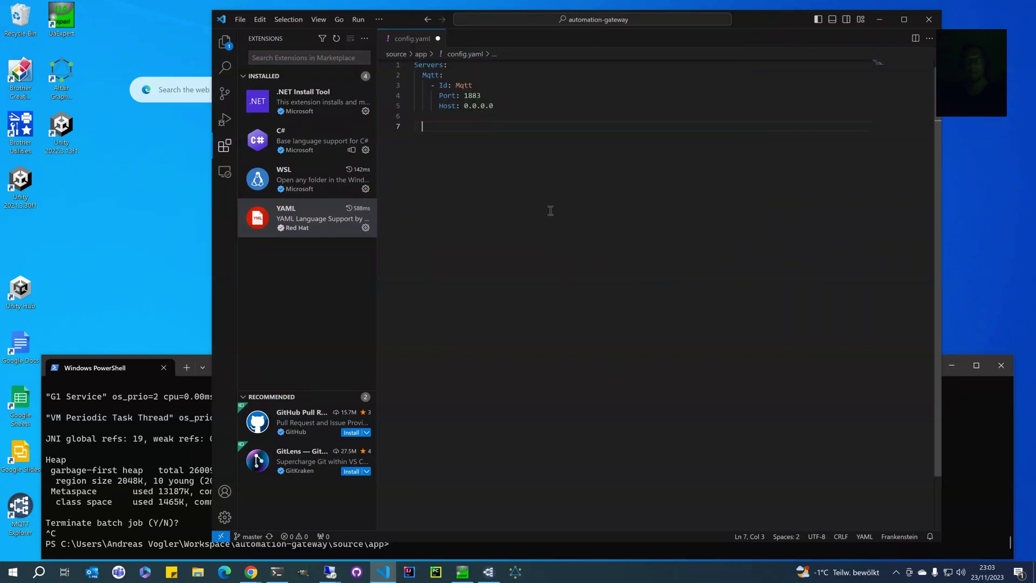
pyautogui.hotkey('ctrl', 'space')
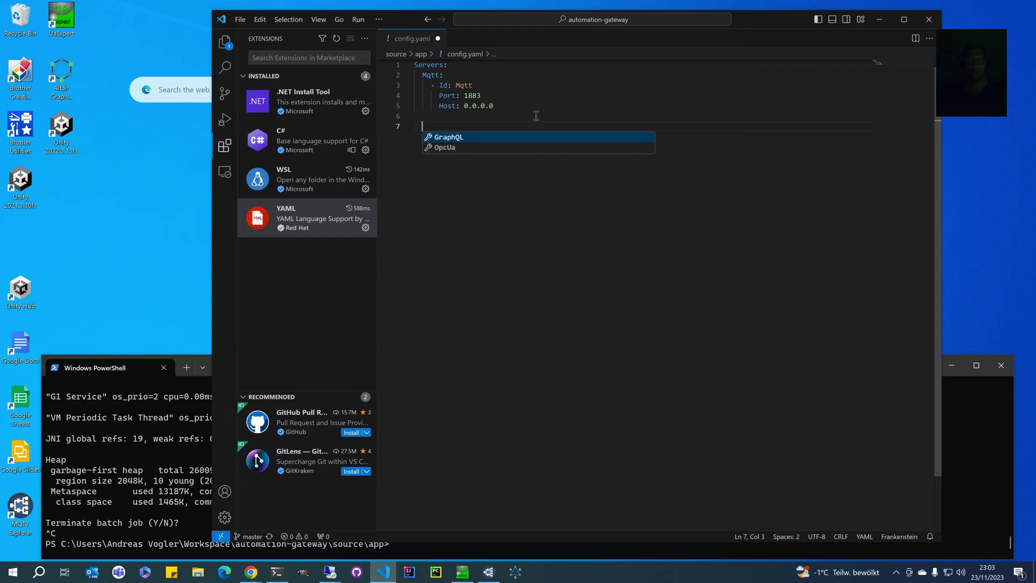
pyautogui.press('Down')
pyautogui.press('Return')
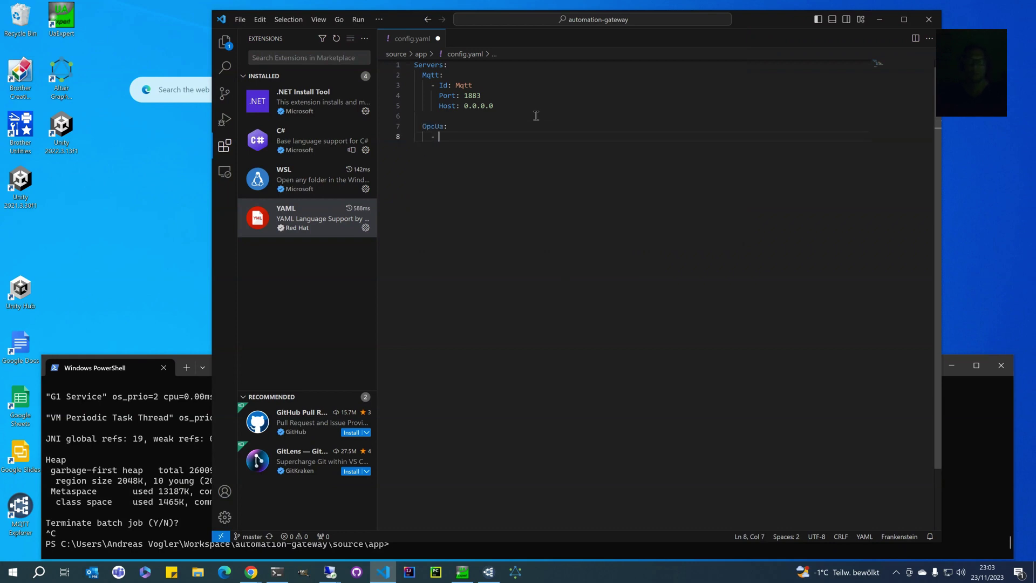
# - Add a Port property with the value 4841 to the OpcUa server entry
pyautogui.hotkey('ctrl', 'space')
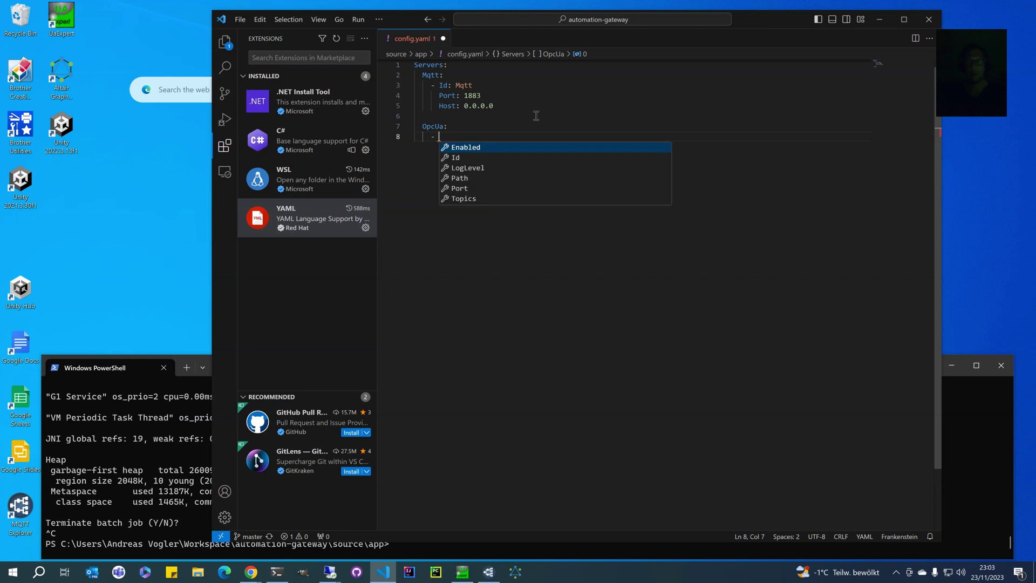
pyautogui.press('Down')
pyautogui.press('Down')
pyautogui.press('Down')
pyautogui.press('Down')
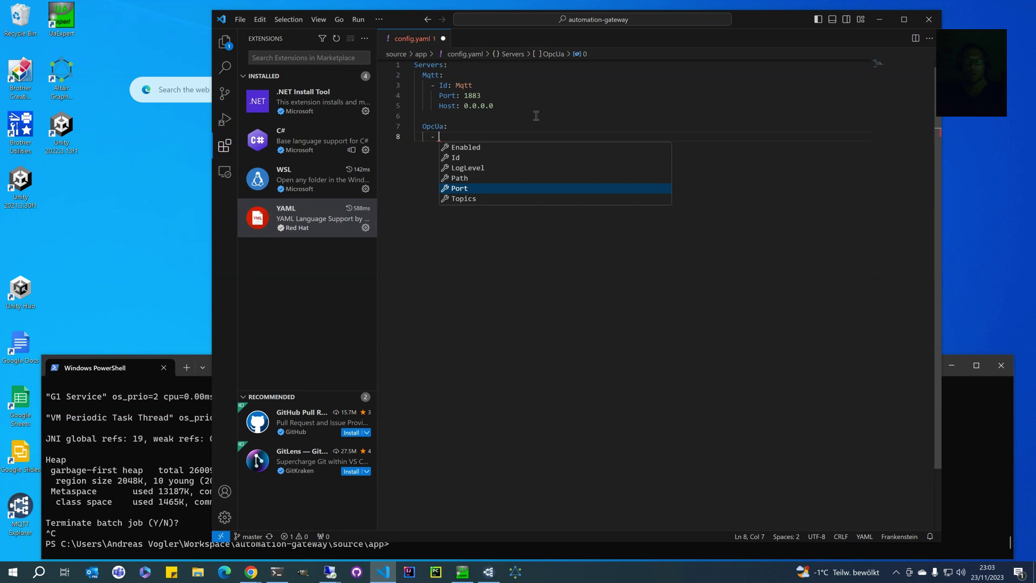
pyautogui.press('Return')
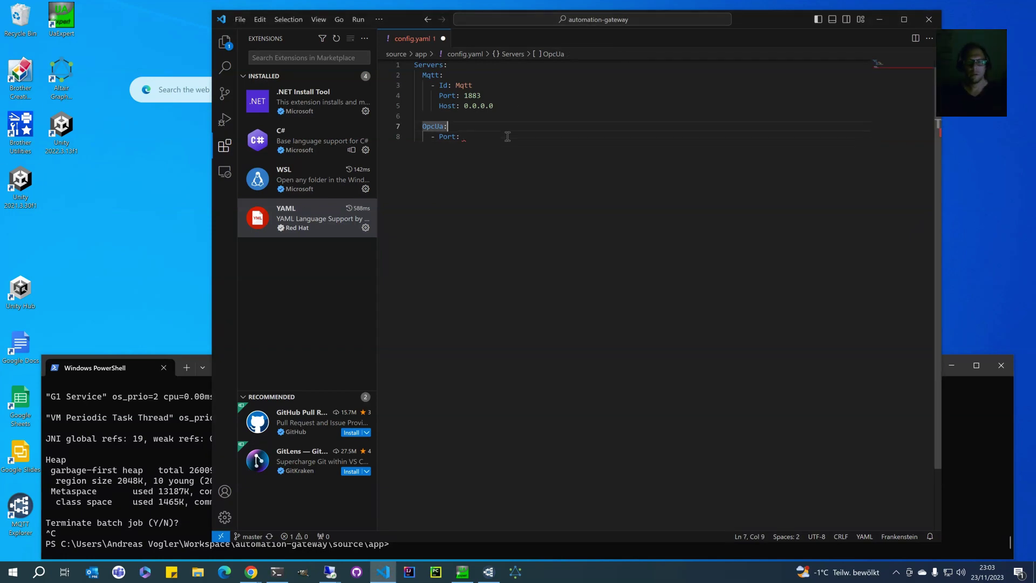
pyautogui.write('4841')
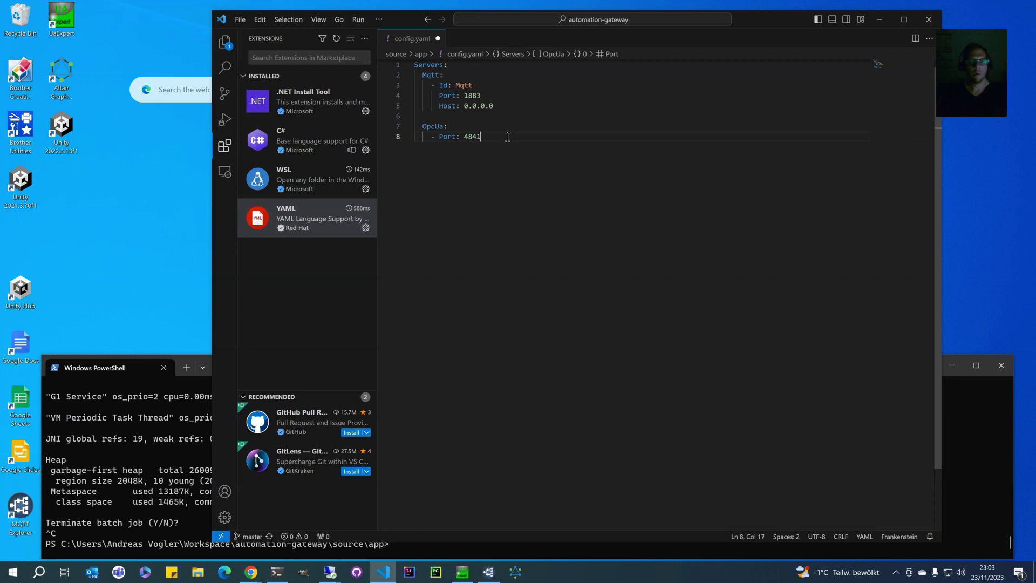
# - Add a Path property with the value server to the OpcUa server entry
pyautogui.press('Return')
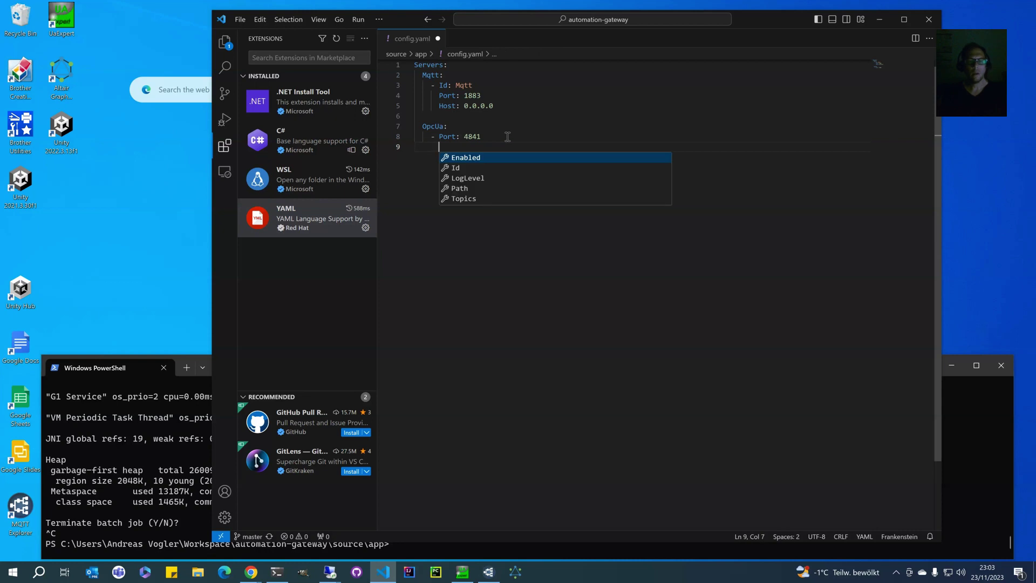
pyautogui.press('Down')
pyautogui.press('Down')
pyautogui.press('Down')
pyautogui.press('Return')
pyautogui.write('/erver')
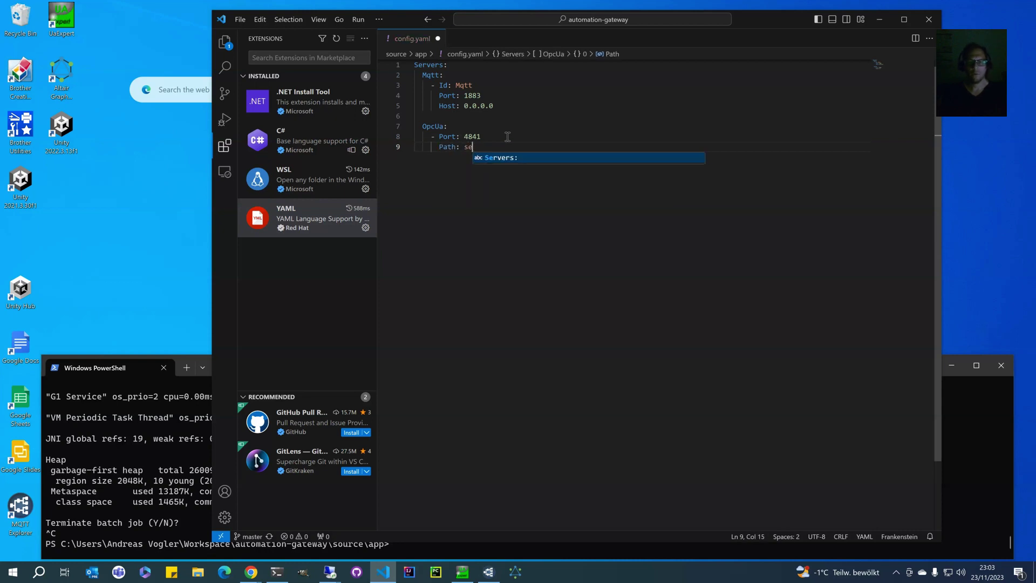
pyautogui.press('Return')
pyautogui.press('BackSpace')
pyautogui.press('BackSpace')
pyautogui.press('BackSpace')
pyautogui.press('BackSpace')
pyautogui.press('BackSpace')
pyautogui.write('server')
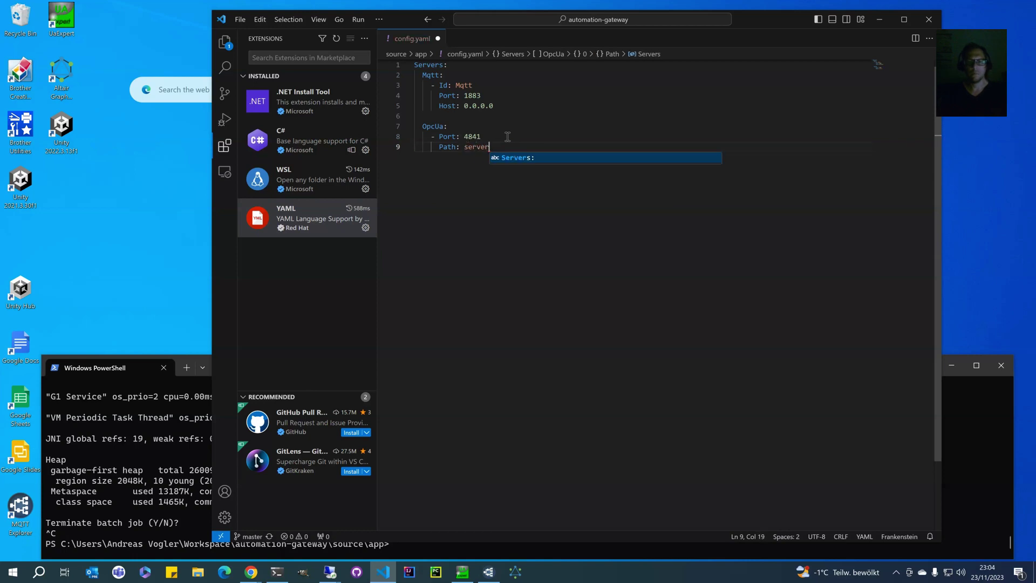
pyautogui.press('Escape')
pyautogui.press('Return')
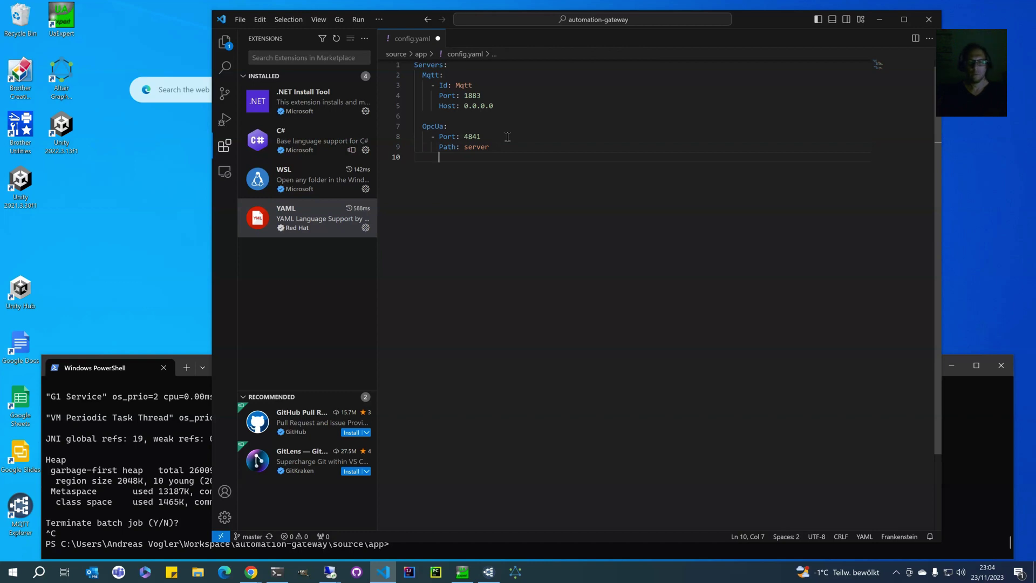
# - Save config.yaml and start the gateway again in the PowerShell terminal
pyautogui.hotkey('ctrl', 's')
pyautogui.click(137, 425)
pyautogui.hotkey('ctrl', 'c')
pyautogui.press('Up')
pyautogui.press('Escape')
pyautogui.write('dir')
pyautogui.press('Up')
pyautogui.press('Return')
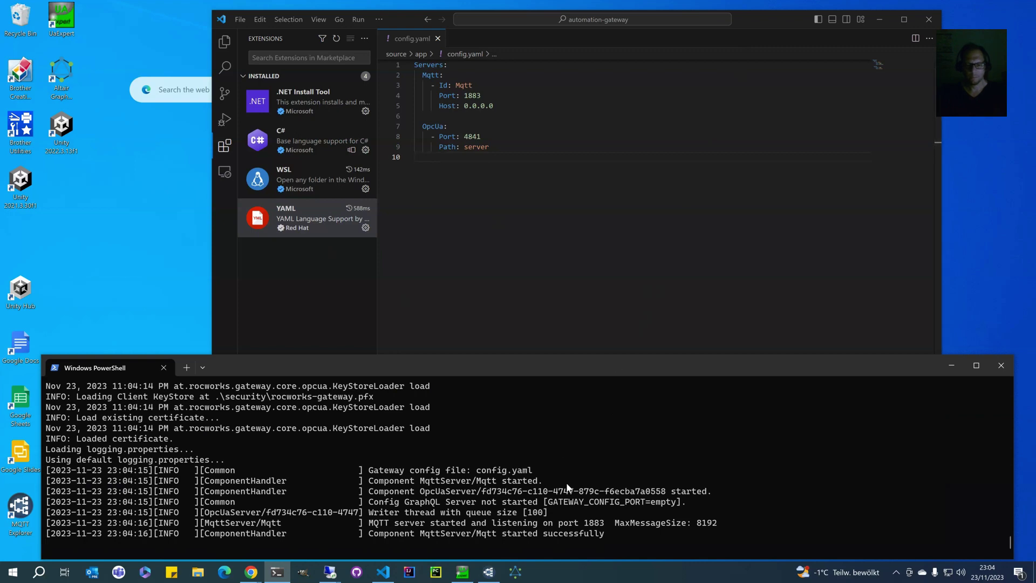
# - Switch to UaExpert and check the endpoint URL in the Frankenstein@localhost server's properties, leaving the settings as they are
pyautogui.click(463, 572)
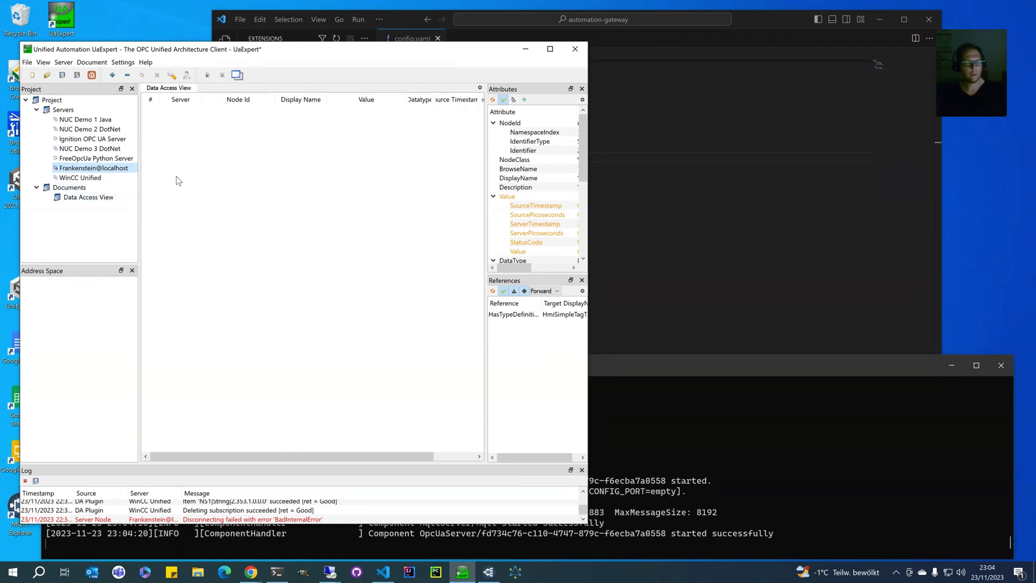
pyautogui.rightClick(89, 171)
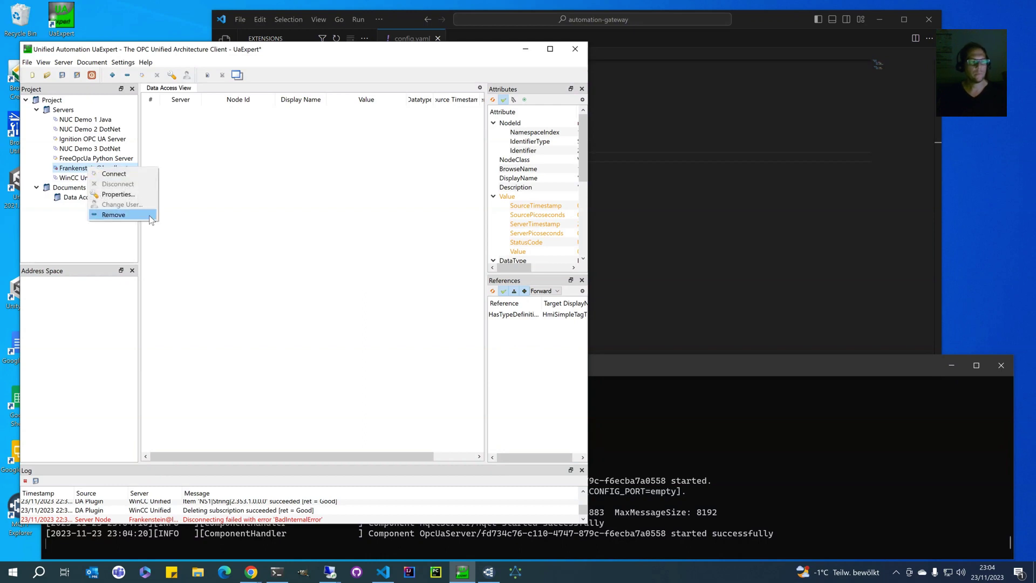
pyautogui.click(119, 197)
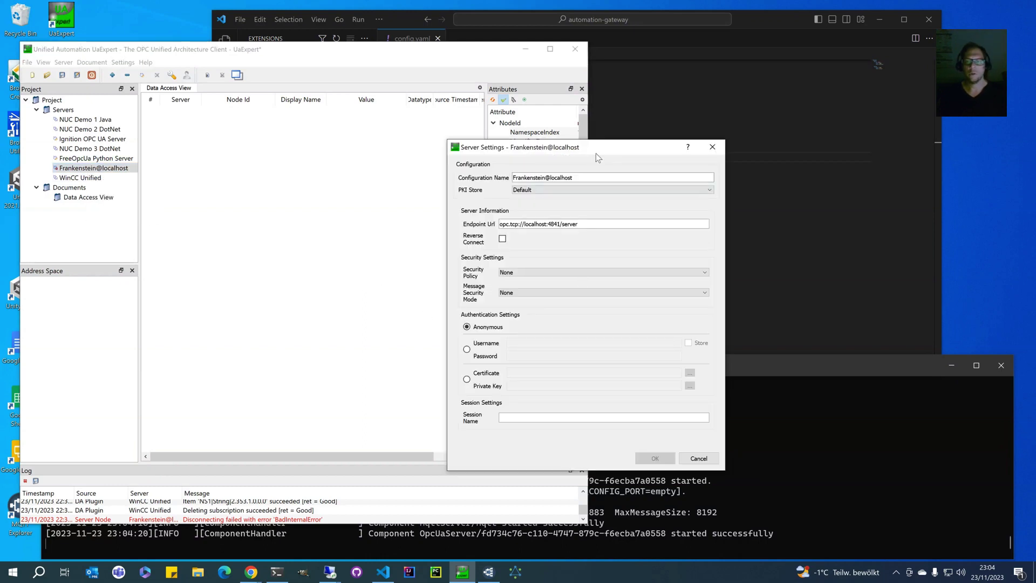
pyautogui.moveTo(596, 157); pyautogui.dragTo(464, 144)
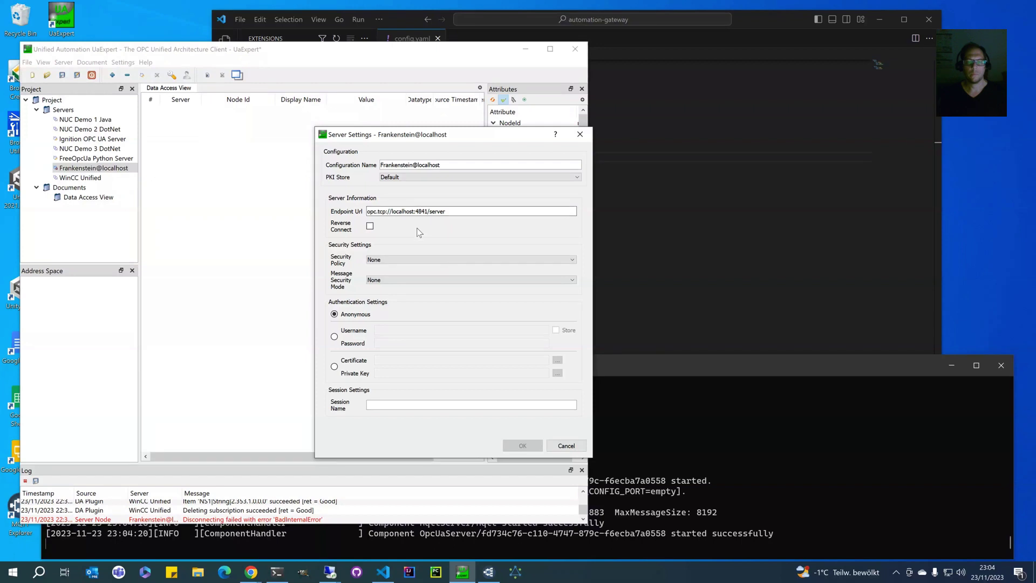
pyautogui.click(428, 212)
pyautogui.moveTo(428, 212); pyautogui.dragTo(452, 212)
pyautogui.click(566, 445)
# - Connect to the Frankenstein@localhost server, accepting the first server certificate found
pyautogui.rightClick(115, 170)
pyautogui.click(128, 181)
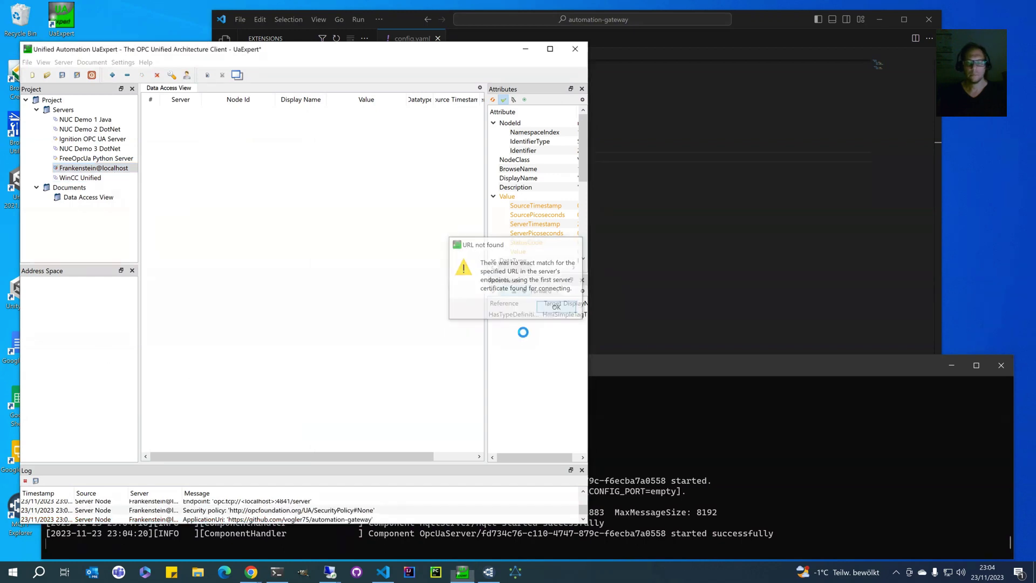
pyautogui.press('Return')
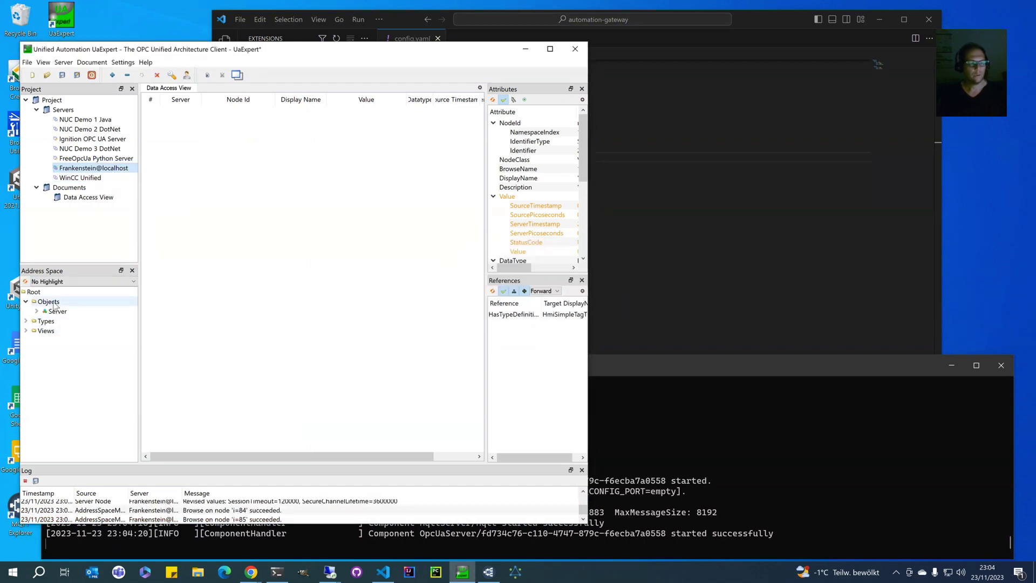
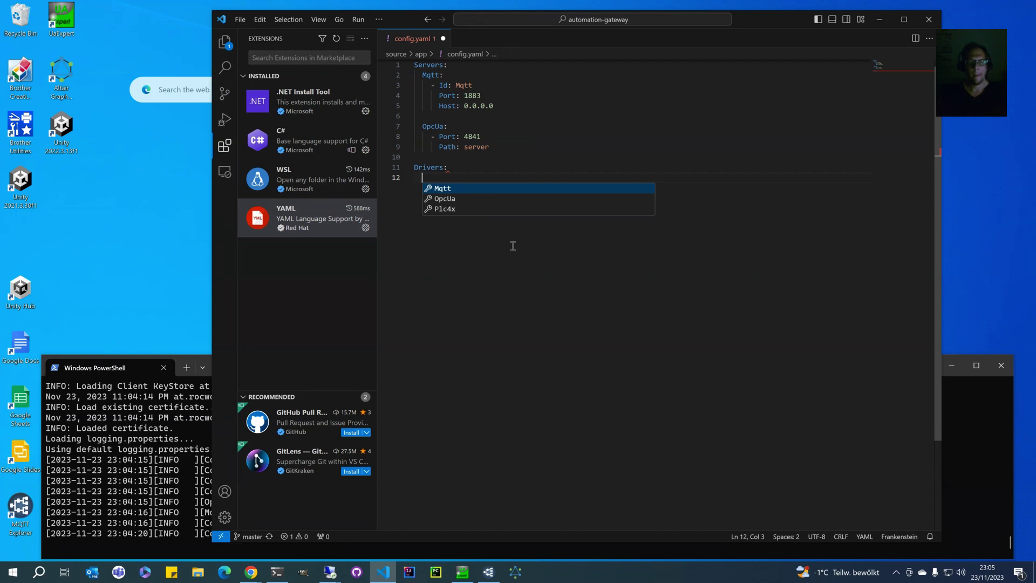
# - Add an OpcUa driver under Drivers in config.yaml with Id demo1 and EndpointUrl "opc.tcp://192.168.1.3:62540/server"
pyautogui.press('Down')
pyautogui.press('Return')
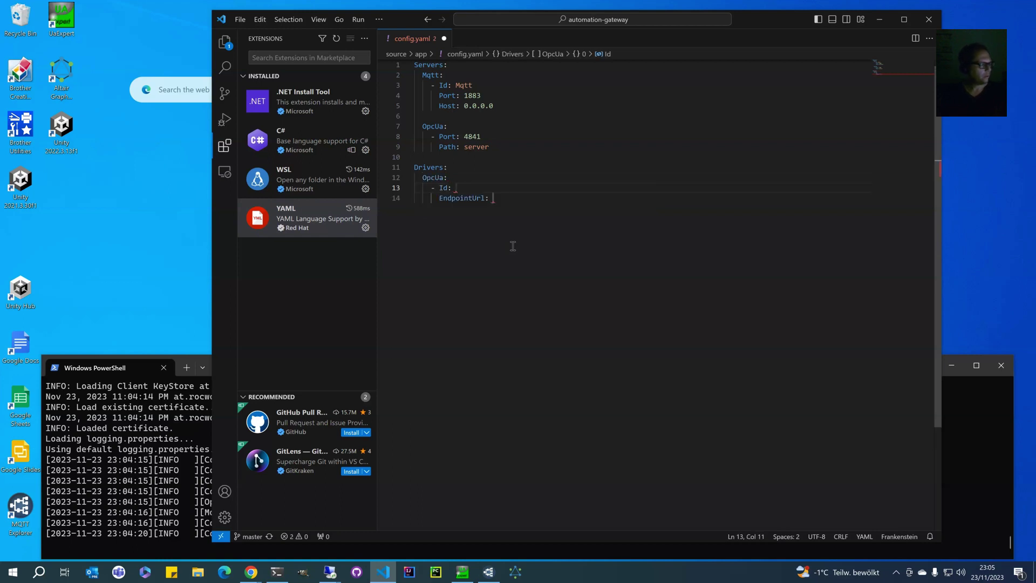
pyautogui.write('emo1')
pyautogui.press('Down')
pyautogui.press('End')
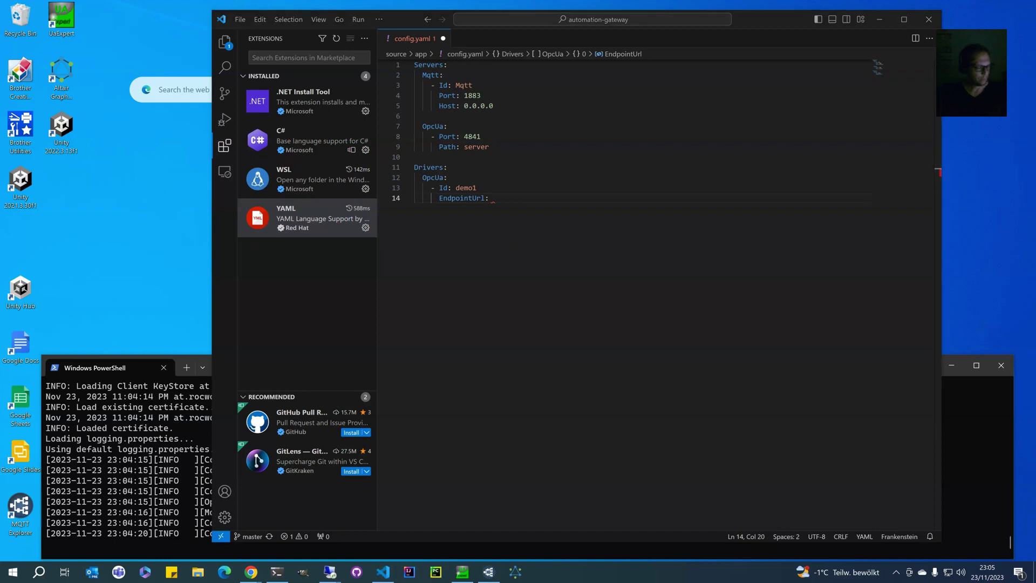
pyautogui.click(609, 239)
pyautogui.write('"opc.tcp://192.168.1.3:62540/server"')
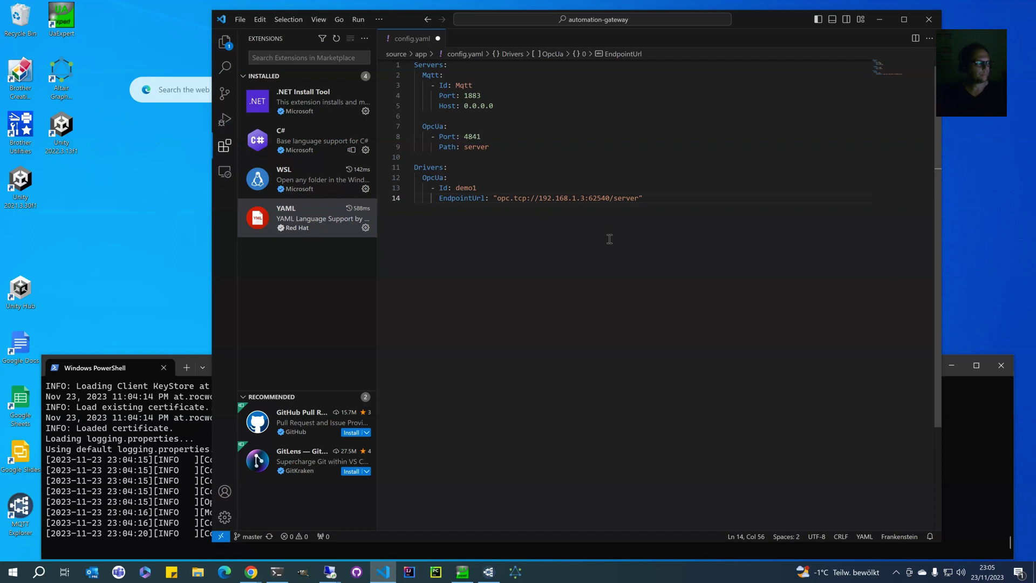
# - Add an UpdateEndpointUrl property with the value true to the demo1 driver
pyautogui.press('Return')
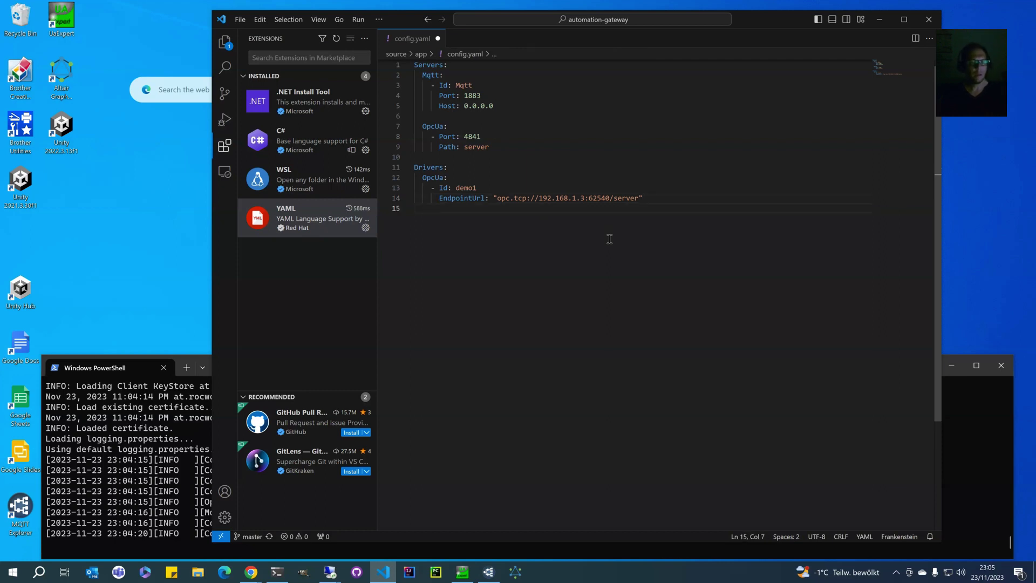
pyautogui.hotkey('ctrl', 'space')
pyautogui.write('u')
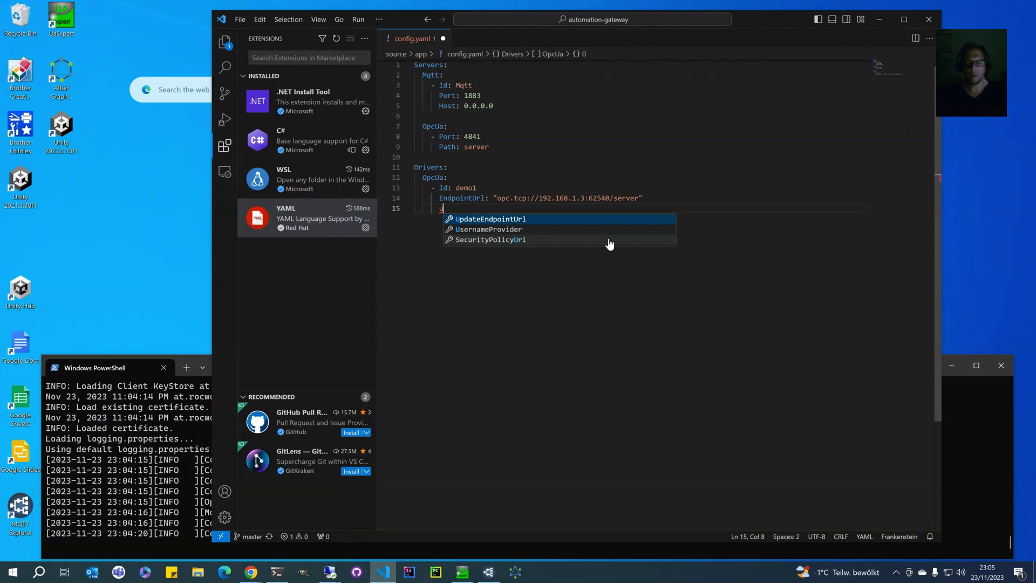
pyautogui.press('Return')
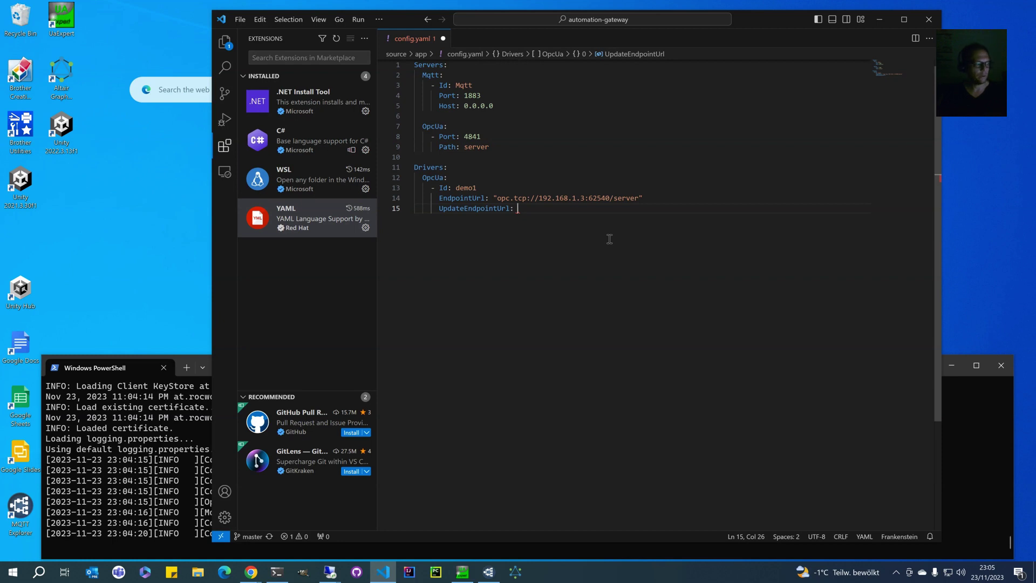
pyautogui.write('true')
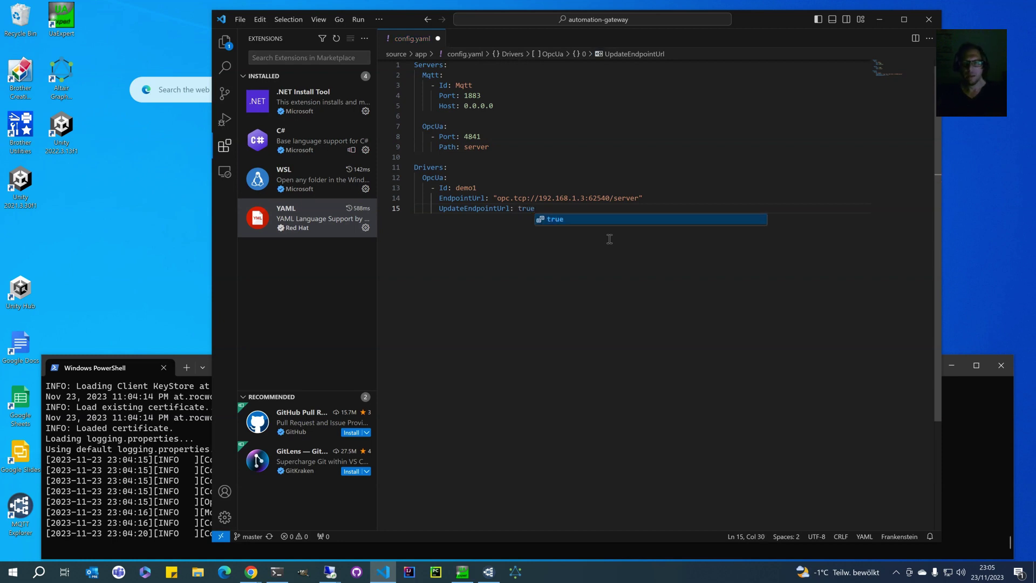
pyautogui.press('Escape')
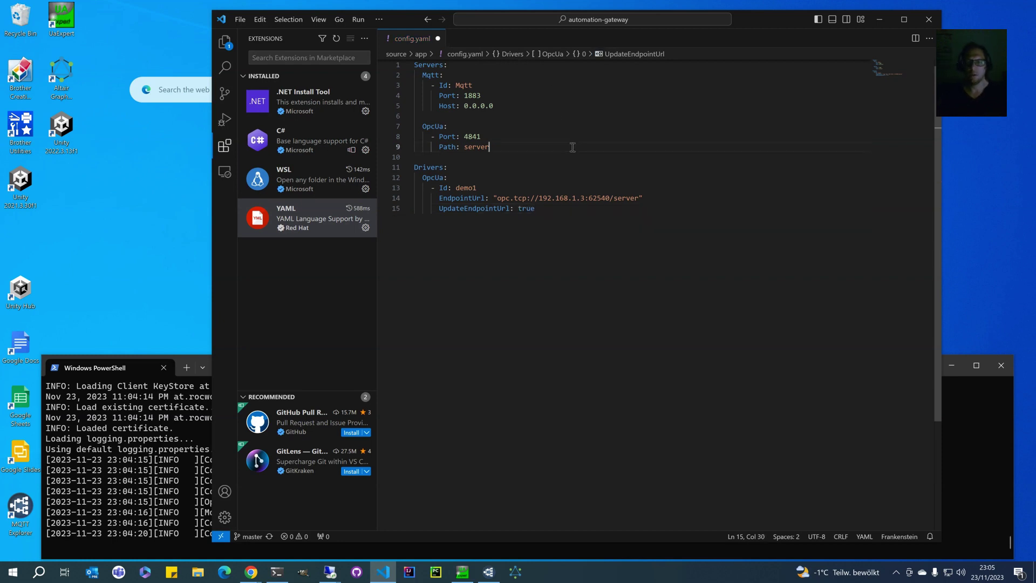
pyautogui.press('Up')
pyautogui.press('Up')
pyautogui.press('Up')
pyautogui.press('Up')
pyautogui.press('Up')
pyautogui.press('Up')
pyautogui.moveTo(537, 199); pyautogui.dragTo(588, 199)
pyautogui.click(583, 223)
# - Add a SecurityPolicy property with the value None to the demo1 driver
pyautogui.click(580, 208)
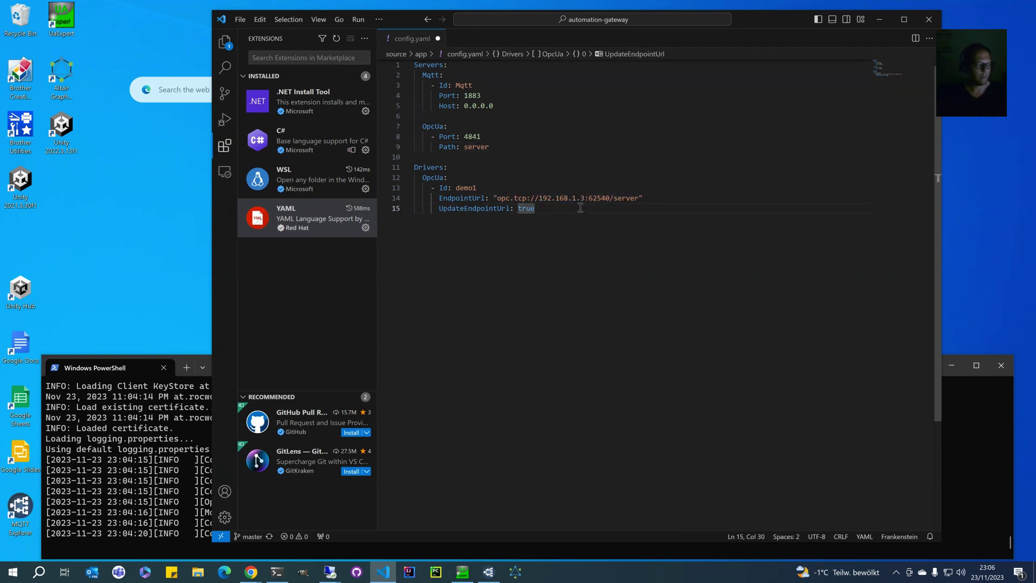
pyautogui.press('Return')
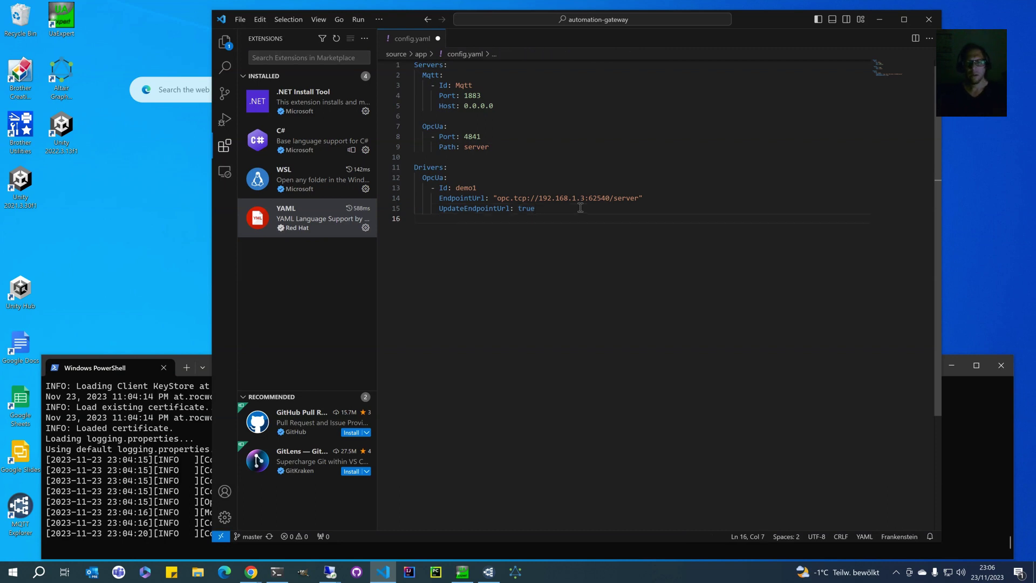
pyautogui.write('se')
pyautogui.press('Return')
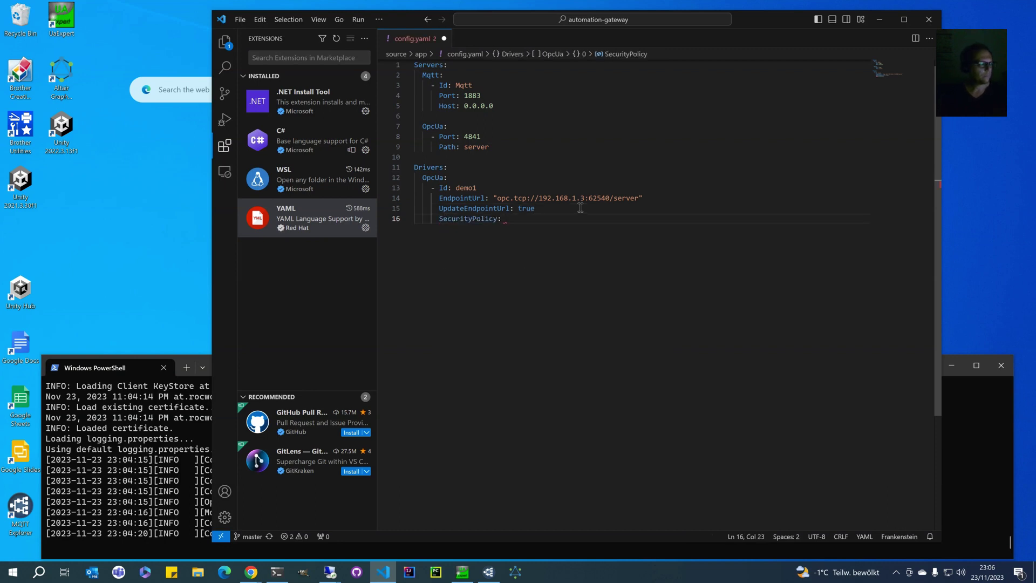
pyautogui.write('no')
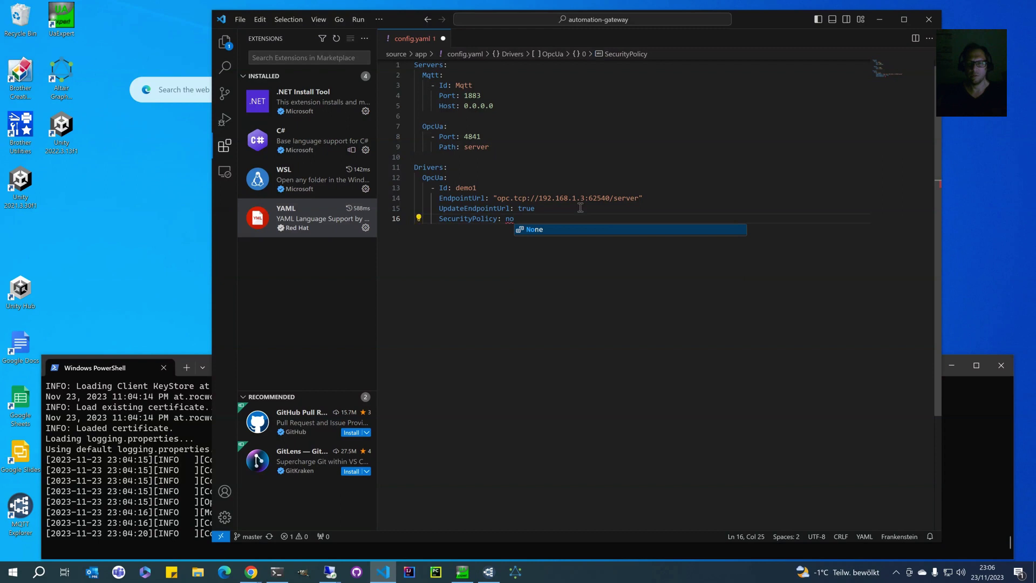
pyautogui.press('Return')
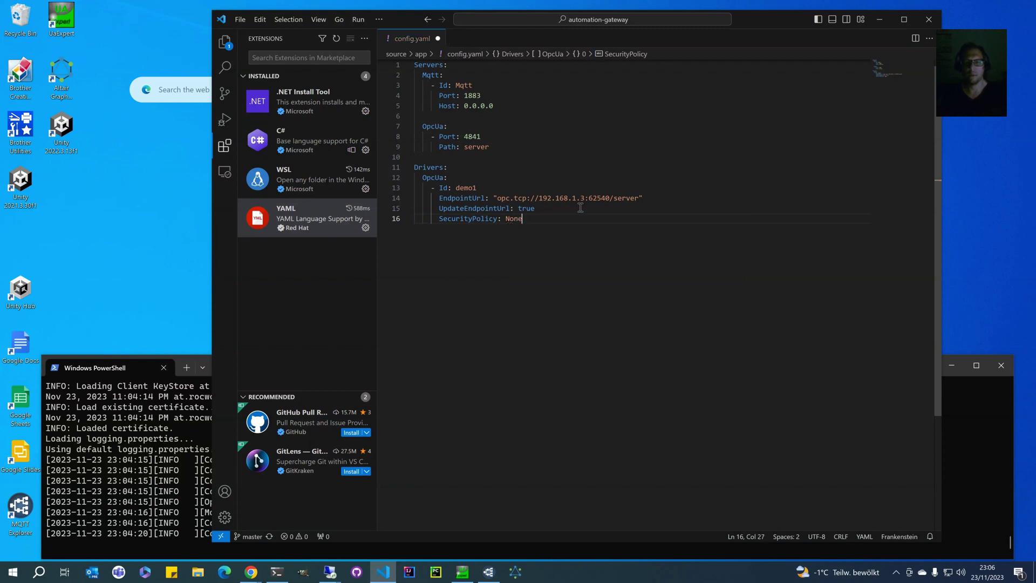
# - Add a second OpcUa driver with Id demo2 and EndpointUrl "opc.tcp://192.168.1.3:62541"
pyautogui.press('Return')
pyautogui.press('Return')
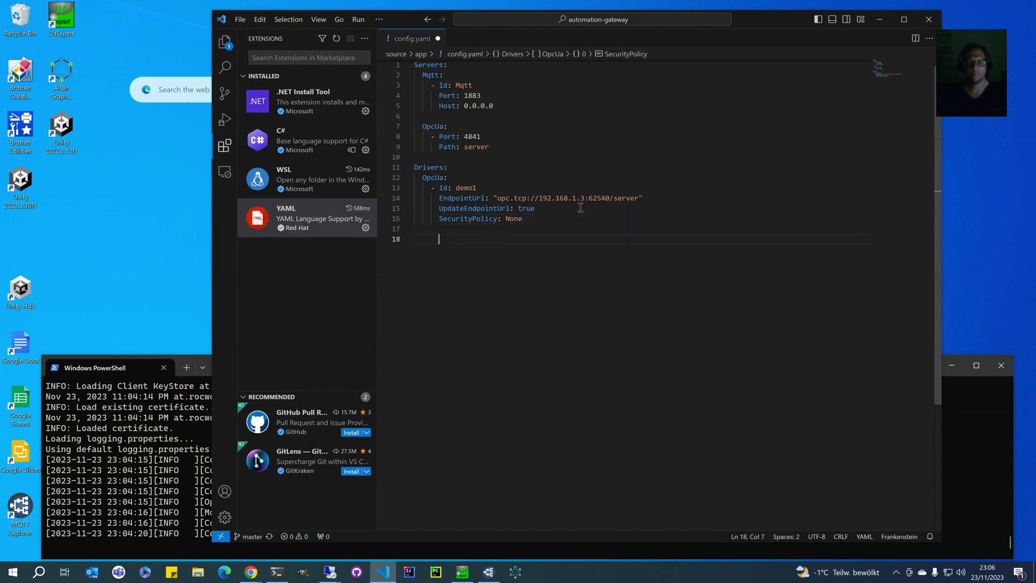
pyautogui.write('- Id')
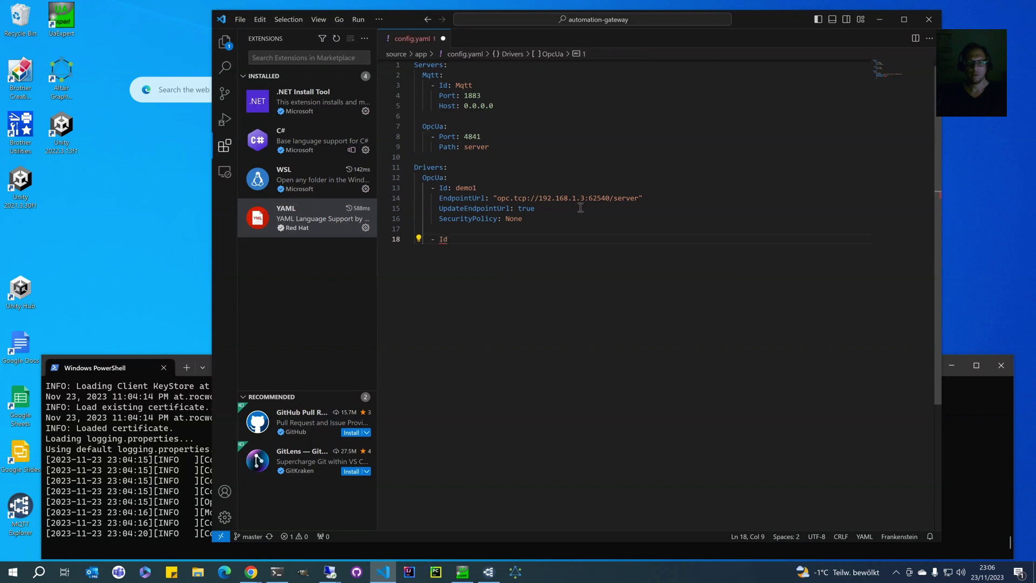
pyautogui.hotkey('ctrl', 'space')
pyautogui.press('Escape')
pyautogui.write('Id: demo2')
pyautogui.press('Return')
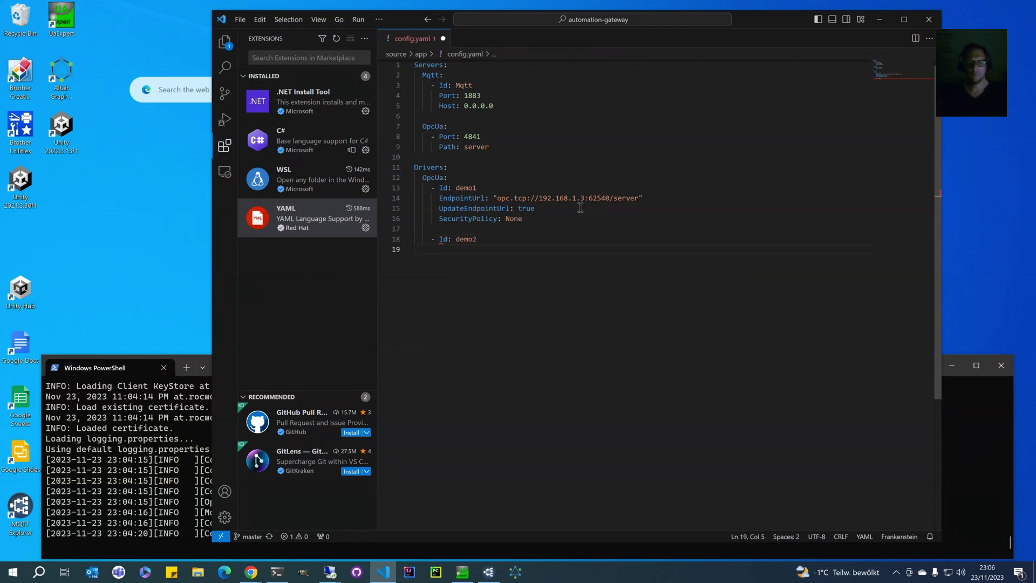
pyautogui.write('End')
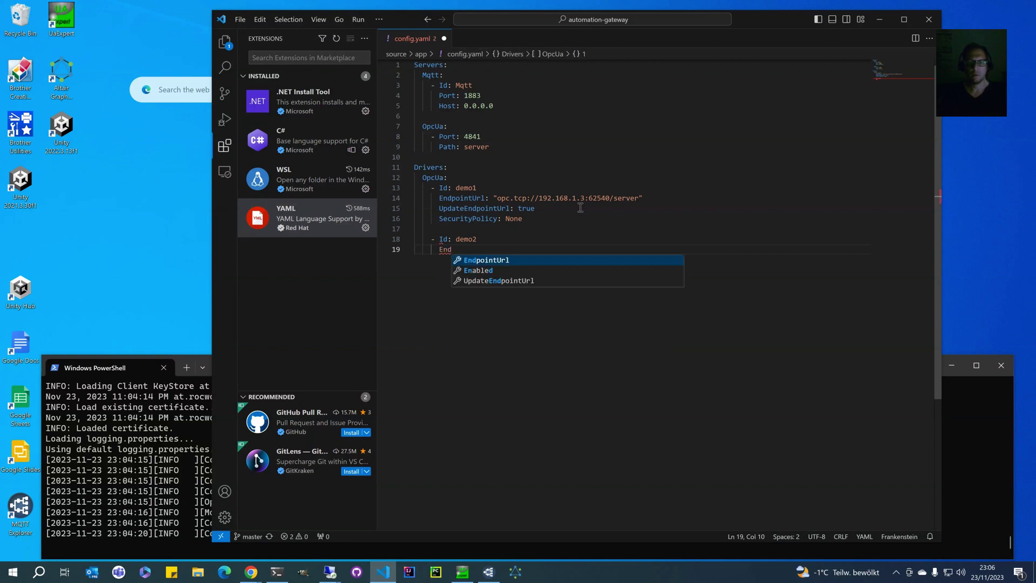
pyautogui.press('Return')
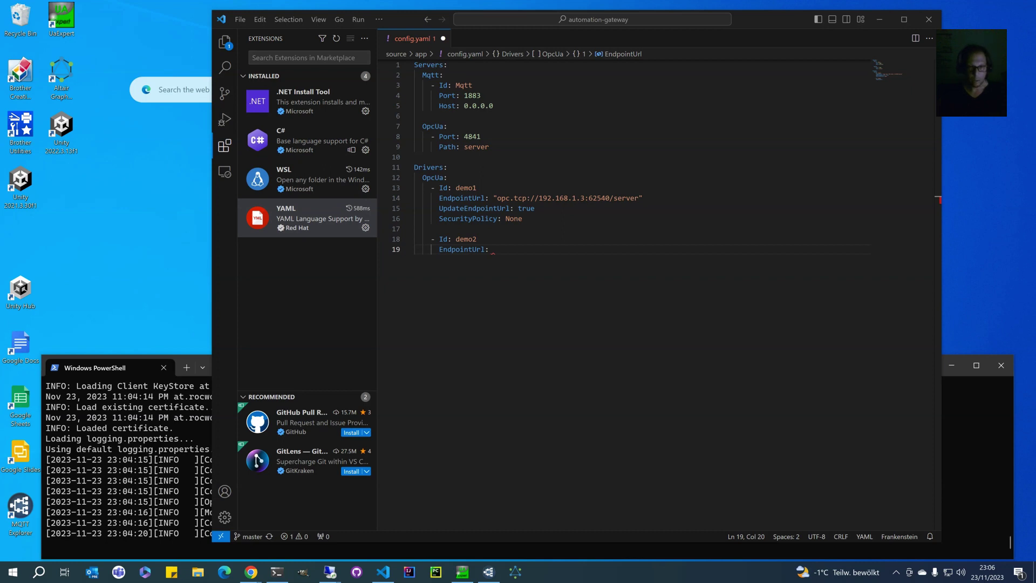
pyautogui.write('"opc.tcp://192.168.1.3:62541"')
pyautogui.press('Return')
# - Set UpdateEndpointUrl to true and SecurityPolicy to None for the demo2 driver
pyautogui.write('up')
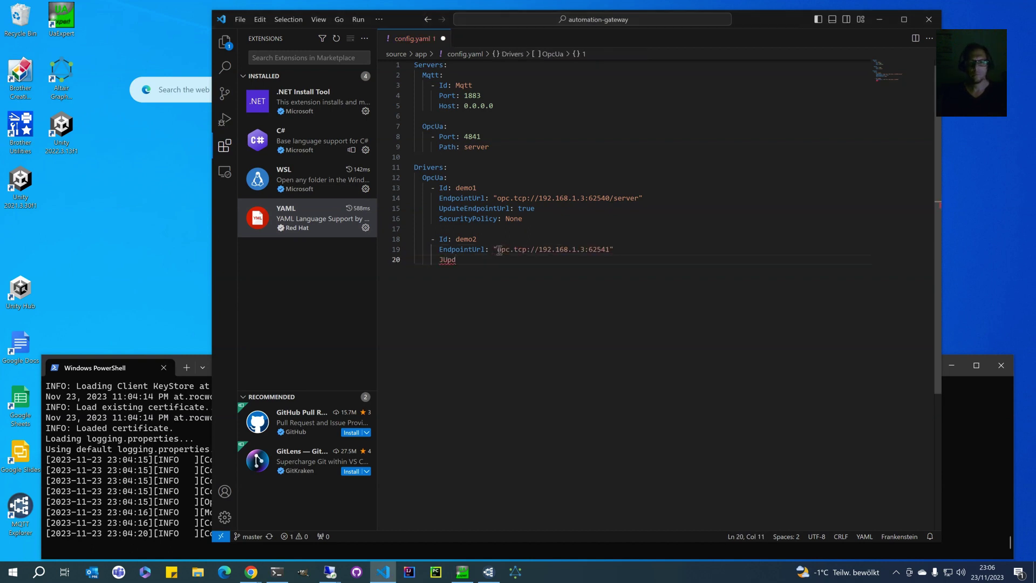
pyautogui.press('Return')
pyautogui.write('true')
pyautogui.press('Return')
pyautogui.write('se')
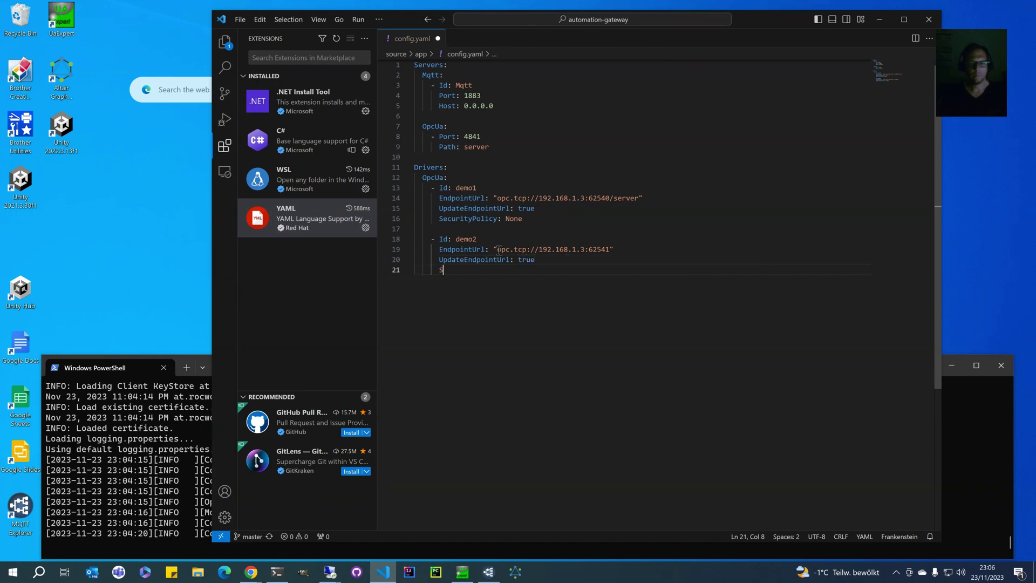
pyautogui.press('Return')
pyautogui.write('Non')
pyautogui.press('Return')
# - Start a third OpcUa driver entry with the Id unified, separated by a blank line from demo2
pyautogui.press('Return')
pyautogui.press('Return')
pyautogui.press('BackSpace')
pyautogui.write('- I')
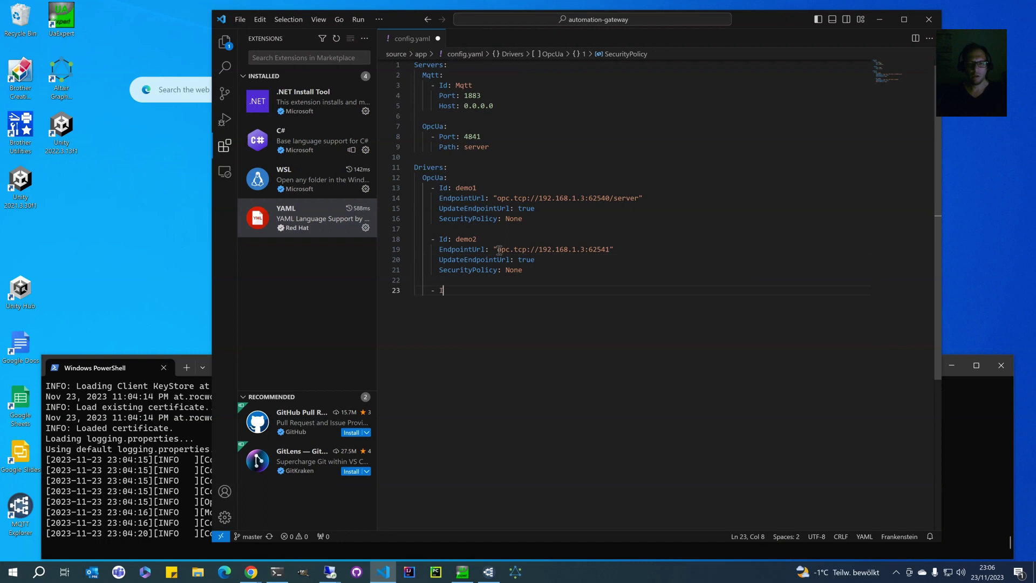
pyautogui.write('d: unfi')
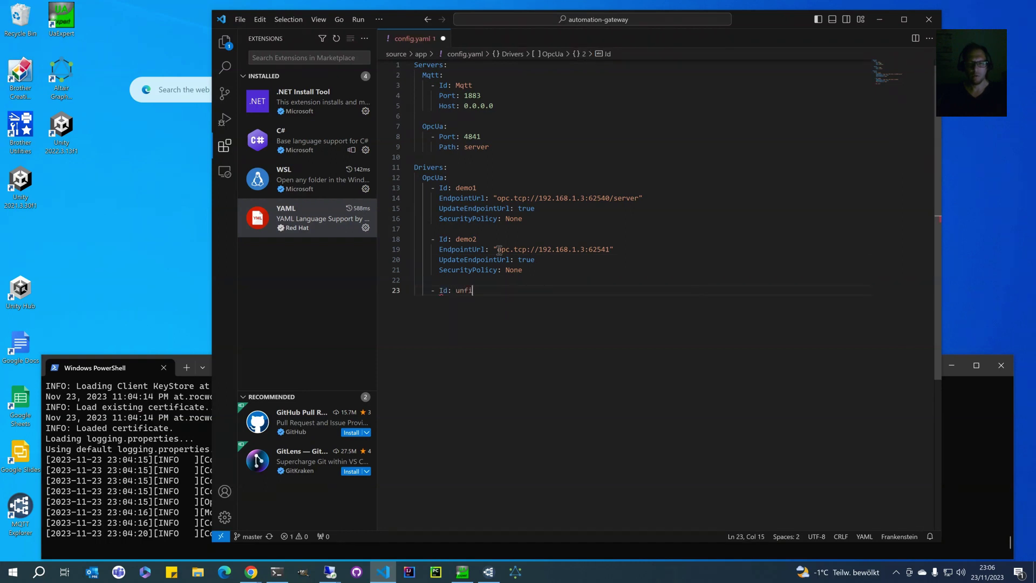
pyautogui.write('ified')
pyautogui.press('Return')
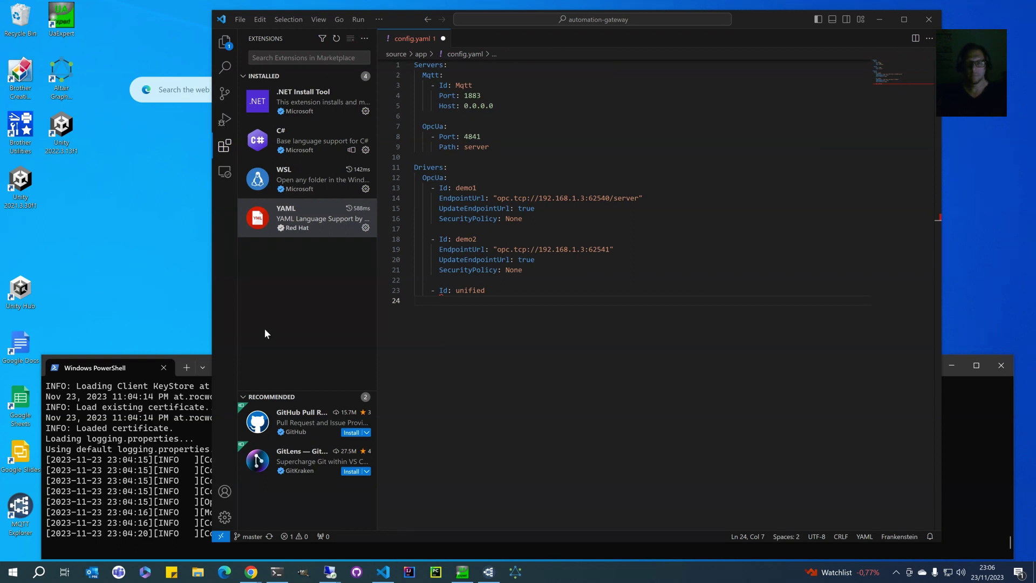
# - Paste and indent the unified driver's settings: Enabled true, EndpointUrl "opc.tcp://DESKTOP-KHLB071:4890", SecurityPolicy Basic128Rsa15, and a UsernameProvider with the account username and password
pyautogui.click(435, 300)
pyautogui.hotkey('ctrl', 'v')
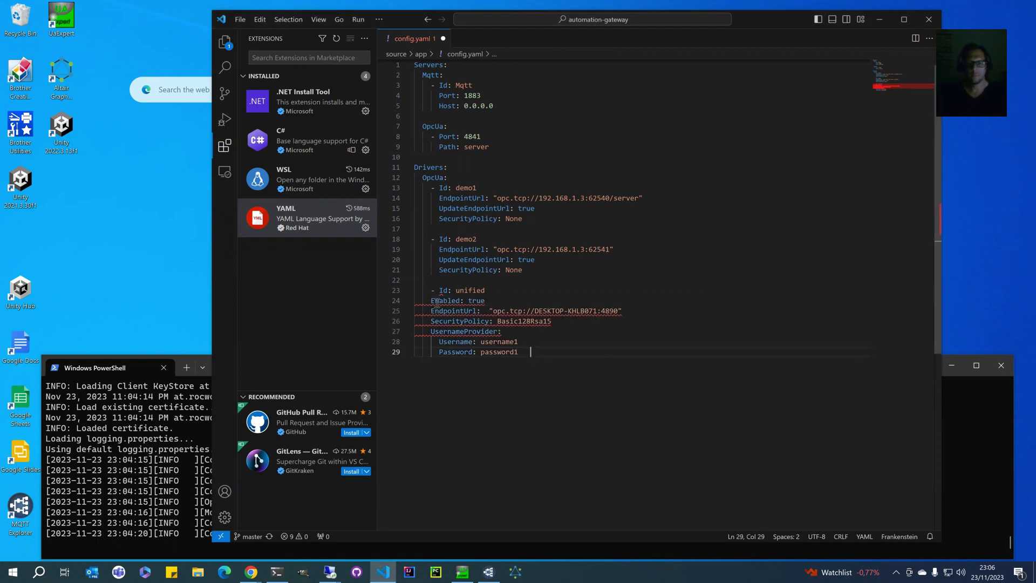
pyautogui.hotkey('shift', 'Home')
pyautogui.hotkey('shift', 'Home')
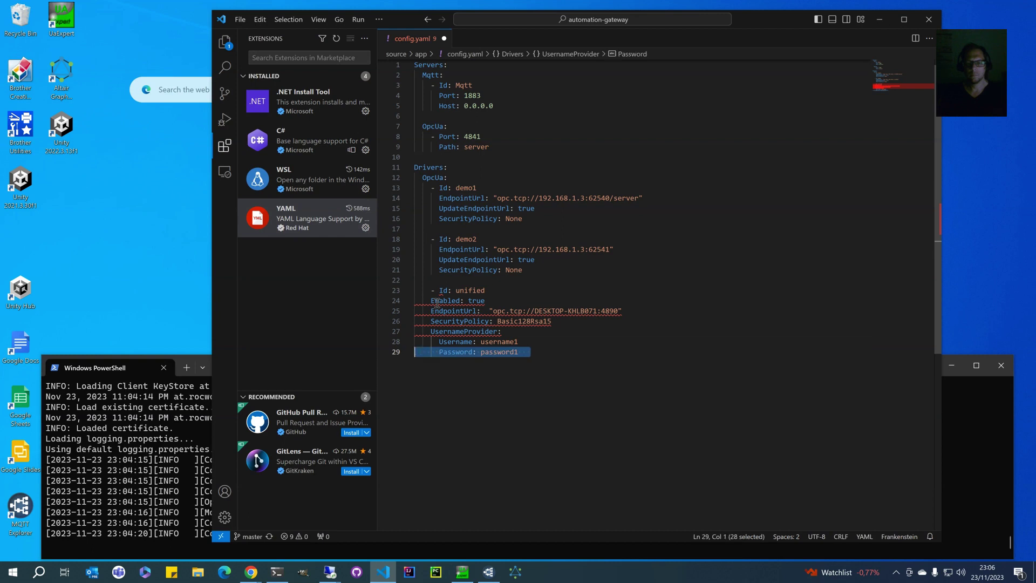
pyautogui.hotkey('shift', 'Up')
pyautogui.hotkey('shift', 'Up')
pyautogui.hotkey('shift', 'Up')
pyautogui.hotkey('shift', 'Up')
pyautogui.hotkey('shift', 'Up')
pyautogui.press('Tab')
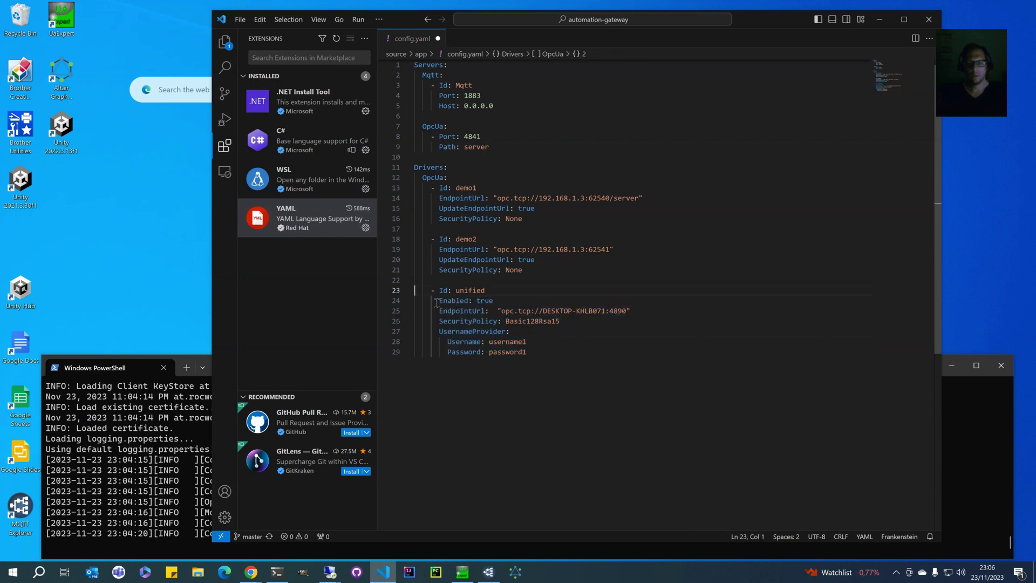
# - Delete the Enabled line from the unified driver and save config.yaml
pyautogui.tripleClick(438, 302)
pyautogui.press('Delete')
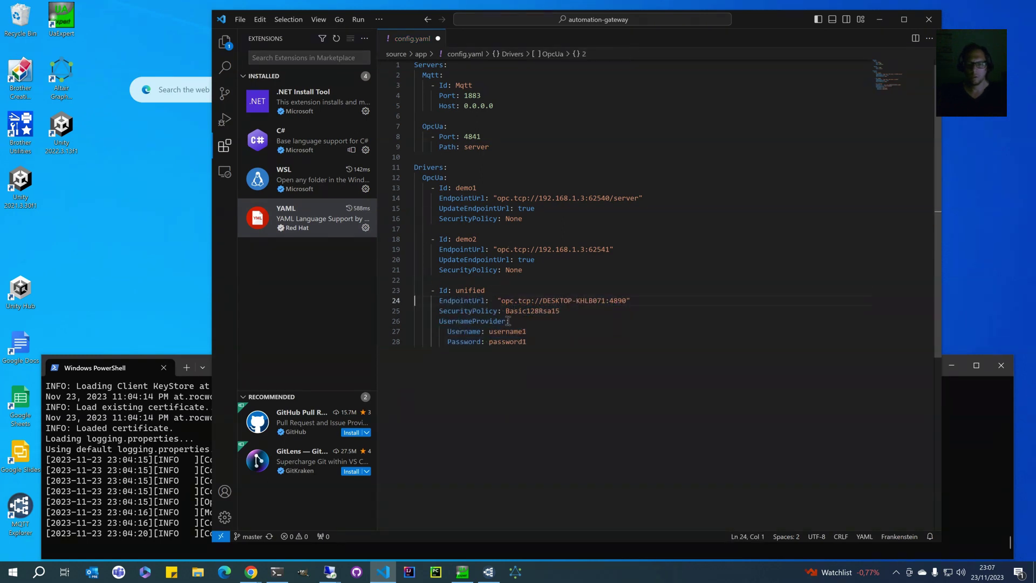
pyautogui.moveTo(482, 322)
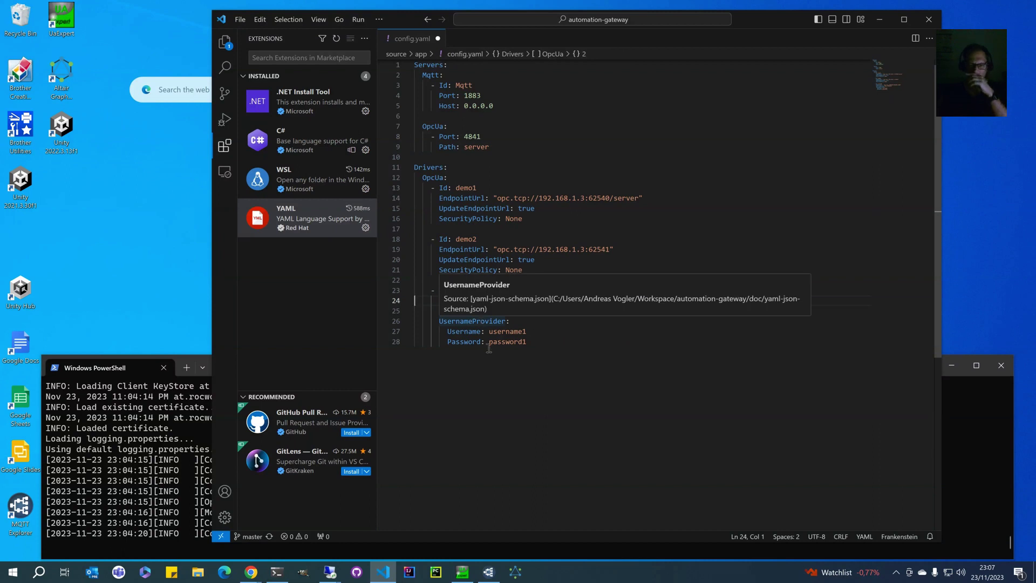
pyautogui.click(545, 336)
pyautogui.hotkey('ctrl', 's')
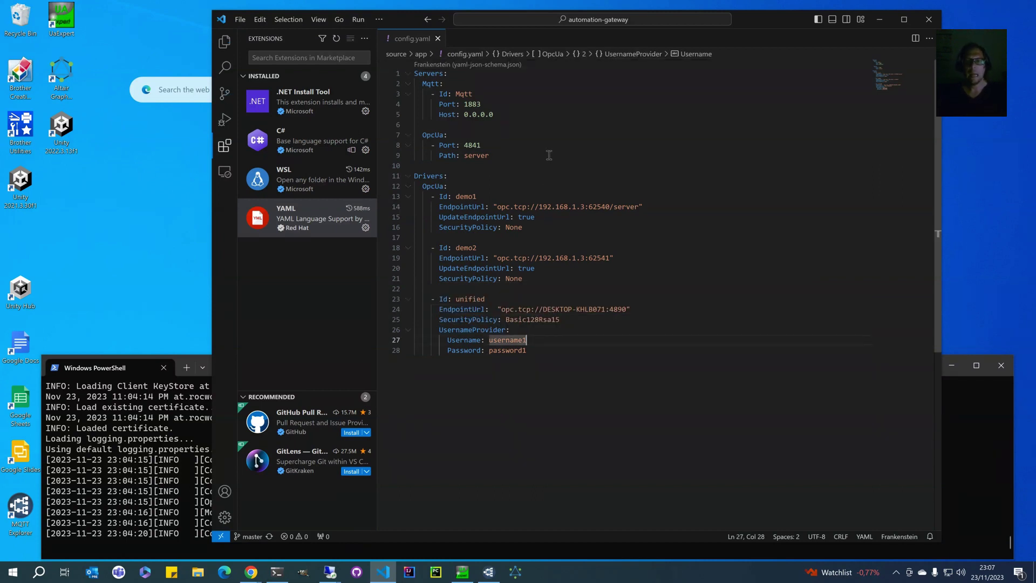
# - Add Topics to the OpcUa server: opc/demo1/path/Objects/Variables/#, opc/demo2/path/Objects/Demo/#, and the PC path under opc/unified/path/Objects/HmiRuntime ending in #
pyautogui.click(541, 157)
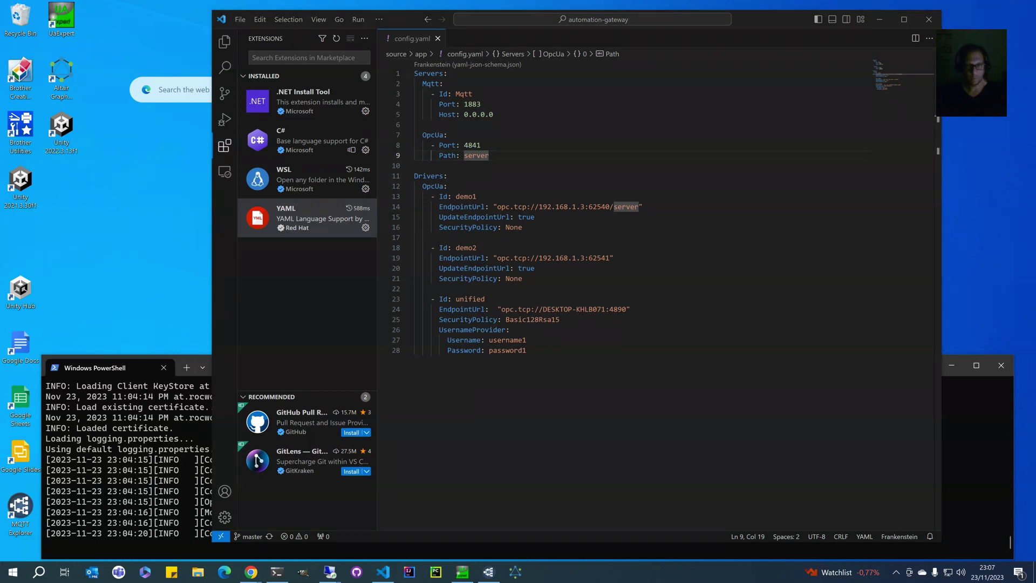
pyautogui.press('Return')
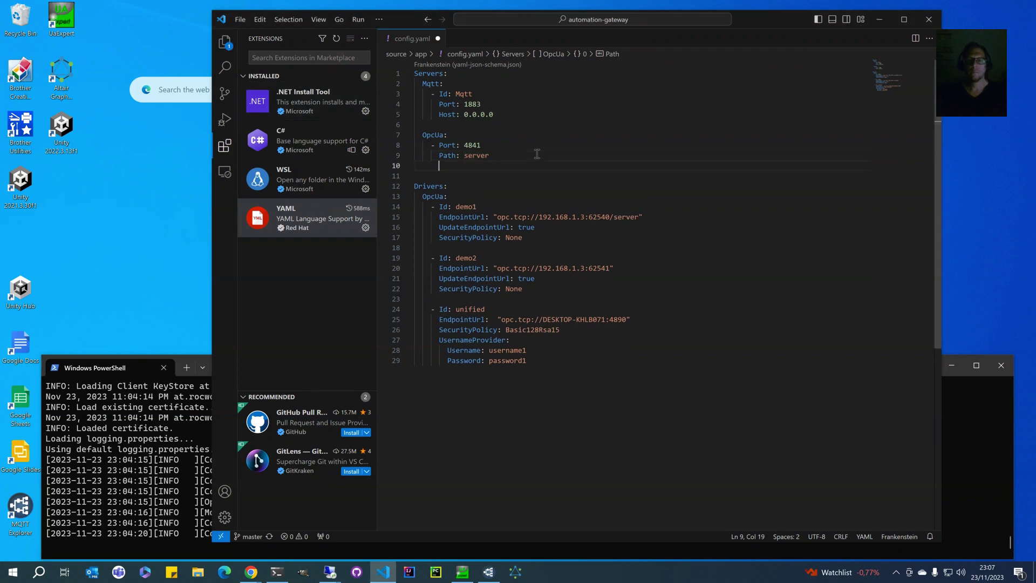
pyautogui.write('Topics:   - Topic: opc/demo1/path/Objects/Variables/#   - Topic: opc/demo2/path/Objects/Demo/#   - Topic: opc/unified/path/Objects/HmiRuntime/PV-Vogler-PC/#')
pyautogui.press('Up')
pyautogui.press('Up')
pyautogui.press('Up')
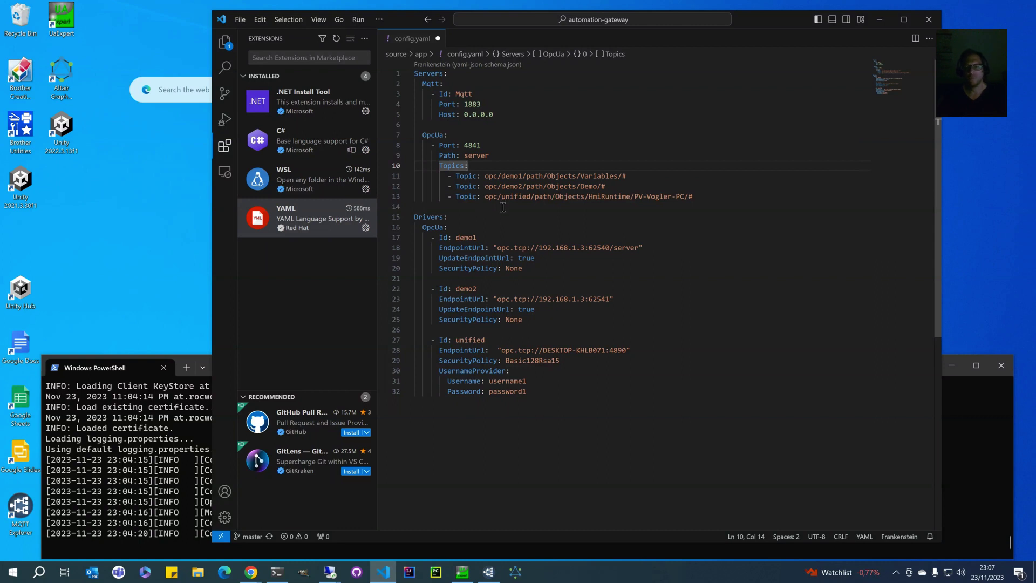
# - Examine how the OpcUa server's topics combine the opc prefix, driver Id, browse path and # wildcard
pyautogui.moveTo(465, 178)
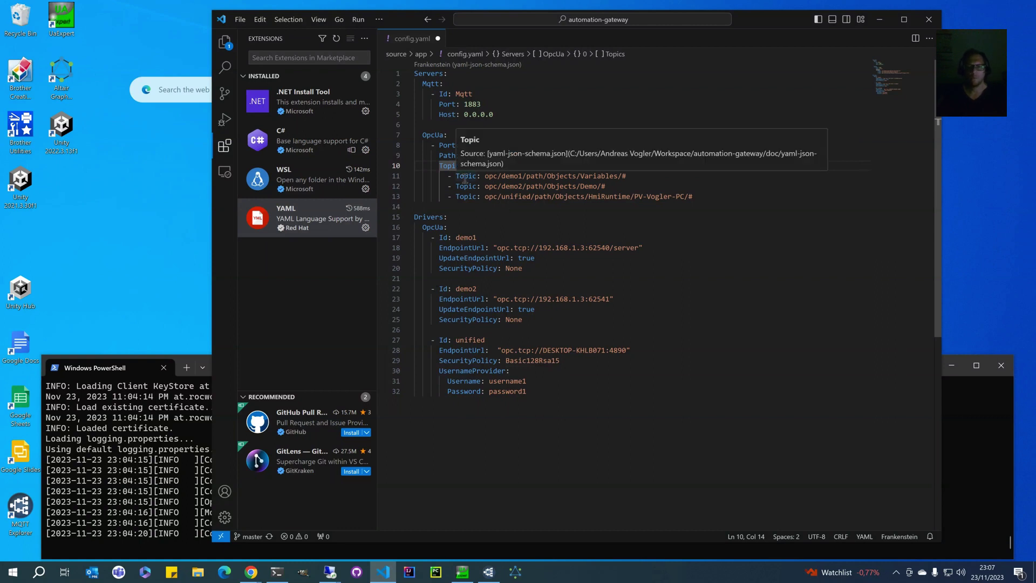
pyautogui.click(608, 157)
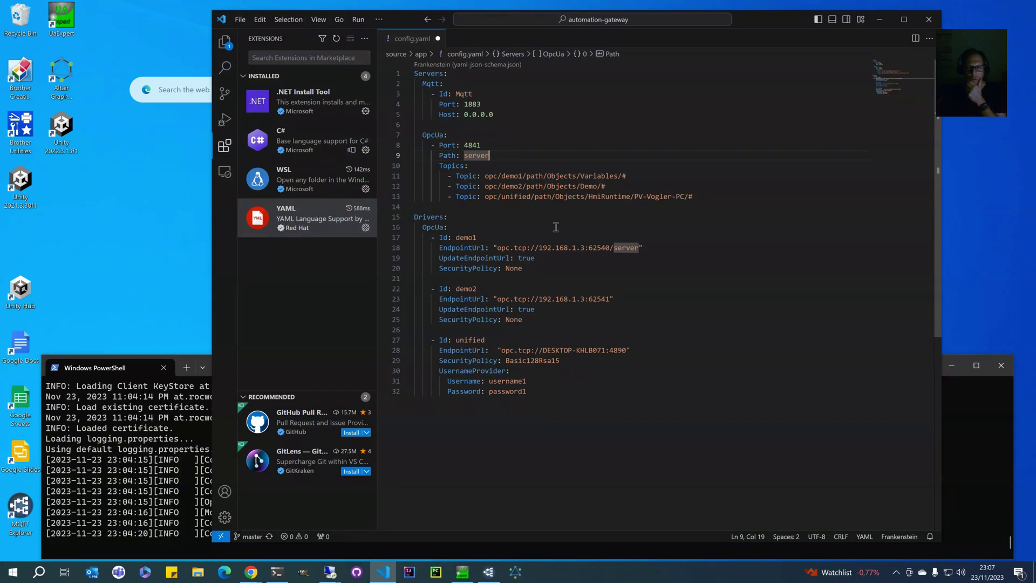
pyautogui.doubleClick(491, 176)
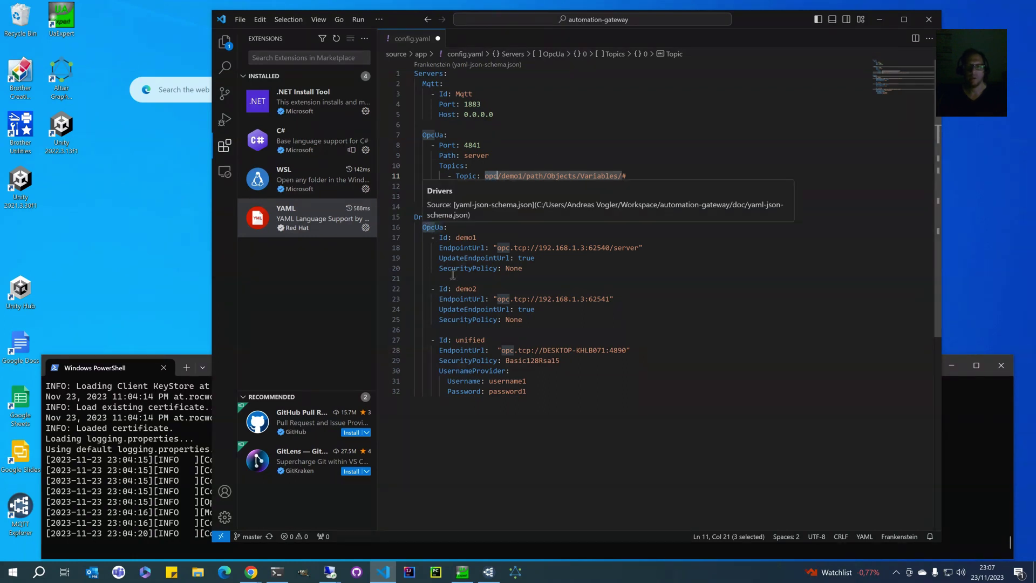
pyautogui.click(514, 176)
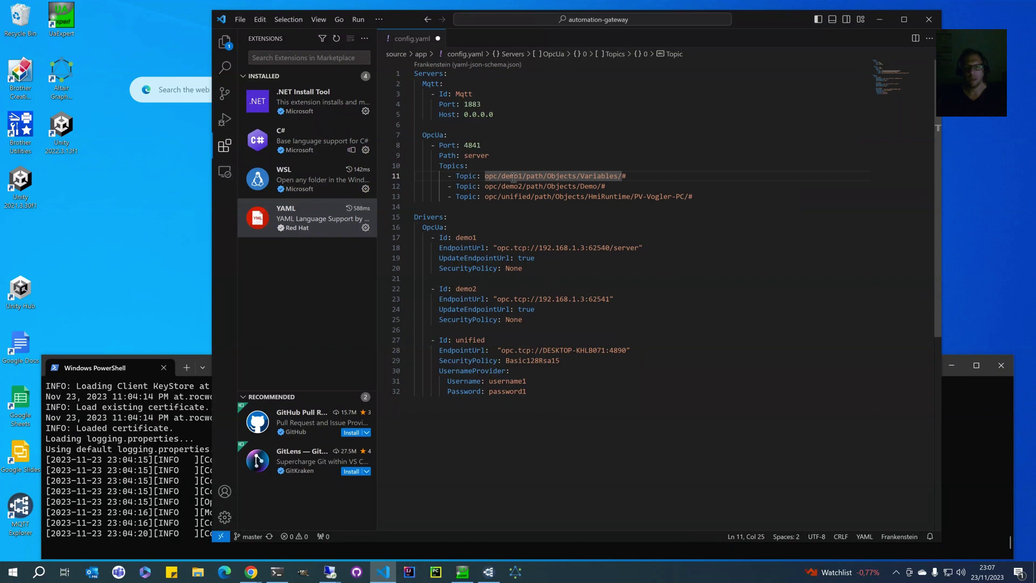
pyautogui.doubleClick(512, 176)
pyautogui.doubleClick(466, 237)
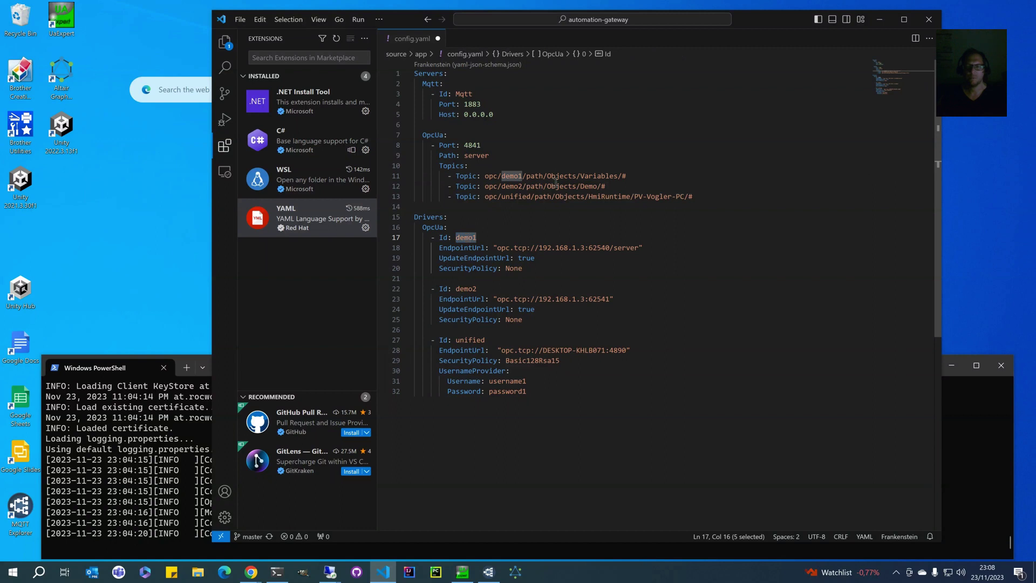
pyautogui.moveTo(485, 176); pyautogui.dragTo(621, 176)
pyautogui.click(583, 176)
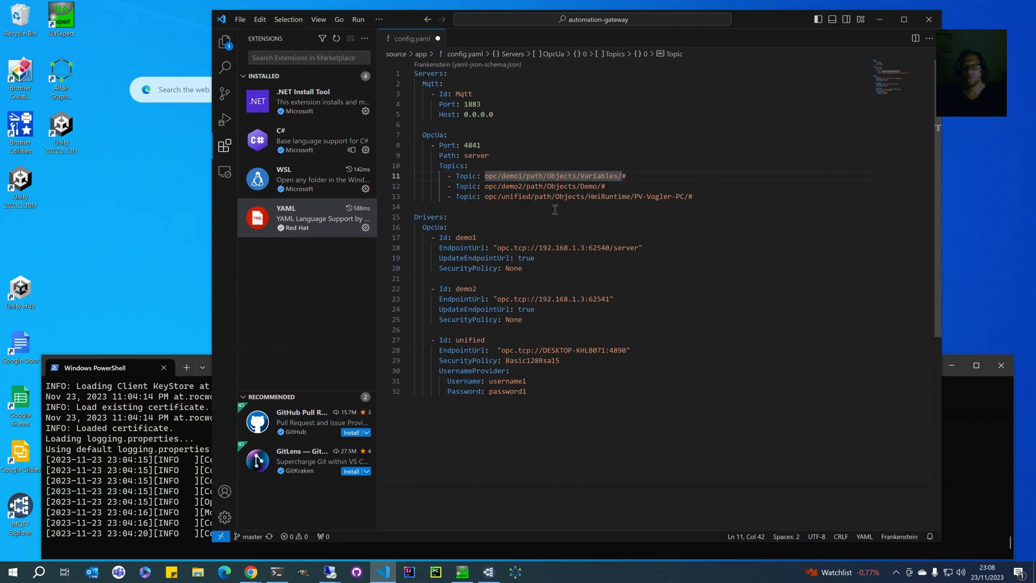
pyautogui.moveTo(589, 200)
pyautogui.click(599, 135)
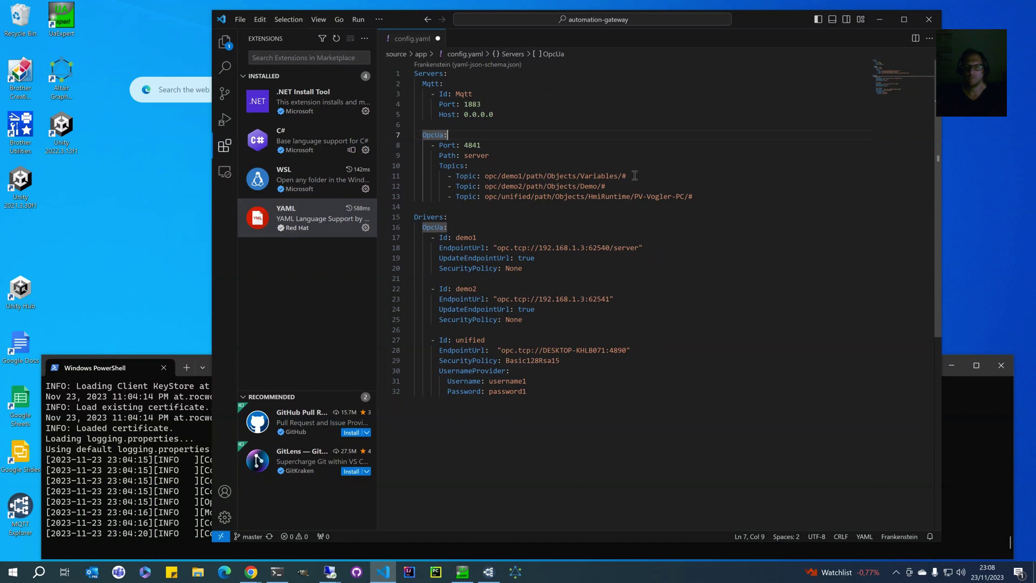
pyautogui.moveTo(621, 176); pyautogui.dragTo(627, 176)
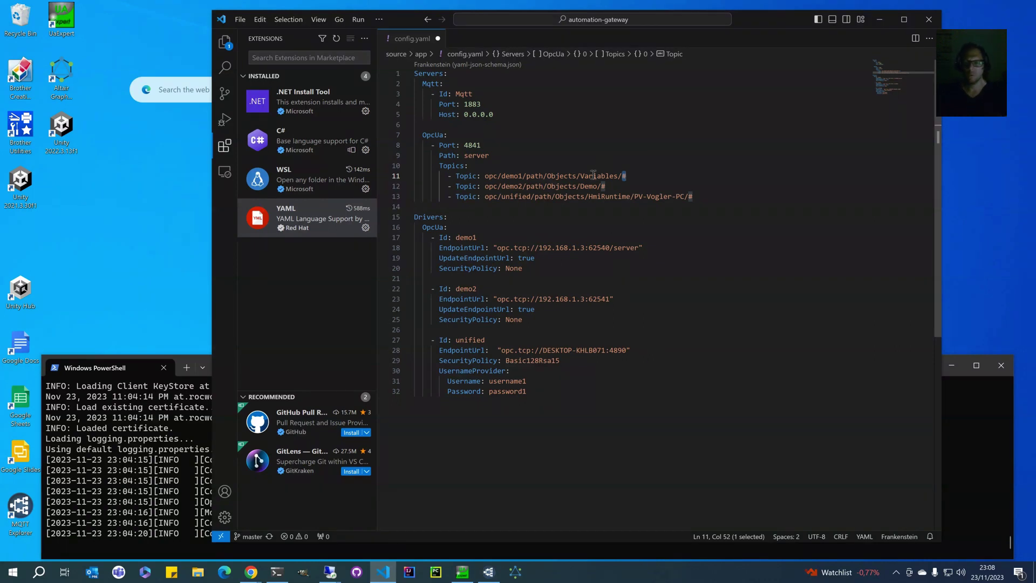
pyautogui.moveTo(594, 175)
pyautogui.moveTo(527, 244)
pyautogui.click(613, 199)
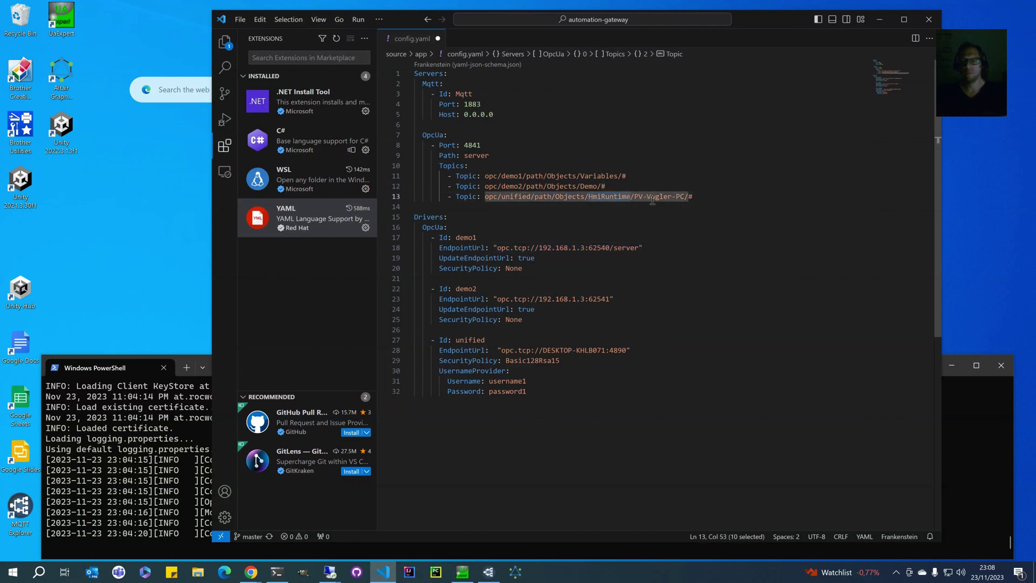
pyautogui.moveTo(721, 198); pyautogui.dragTo(484, 197)
pyautogui.click(707, 189)
# - Save config.yaml, stop the running gateway in PowerShell and start it again with .\build\distributions\app\bin\app
pyautogui.moveTo(639, 244)
pyautogui.hotkey('ctrl', 's')
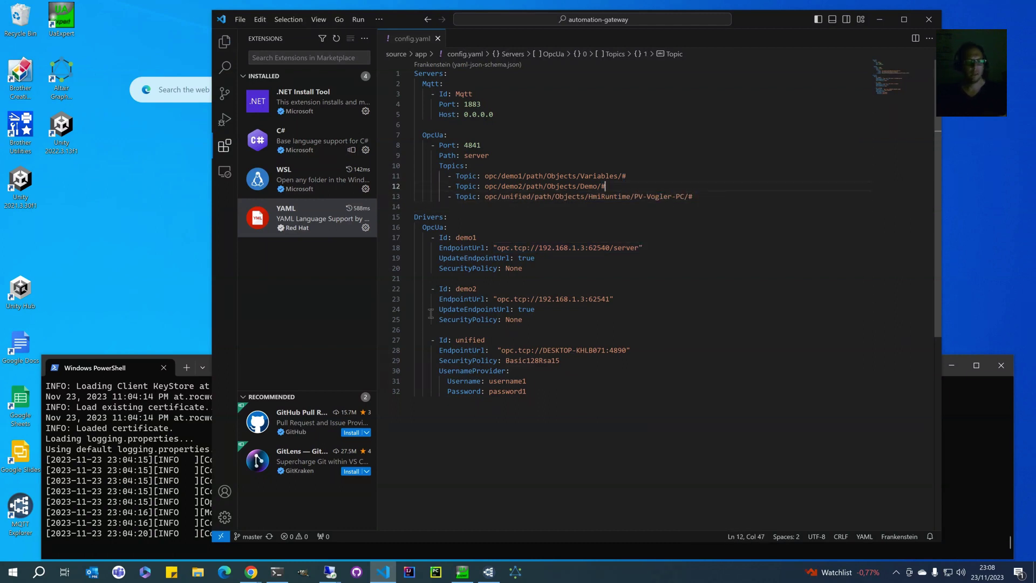
pyautogui.click(196, 433)
pyautogui.hotkey('ctrl', 'c')
pyautogui.hotkey('ctrl', 'c')
pyautogui.press('Up')
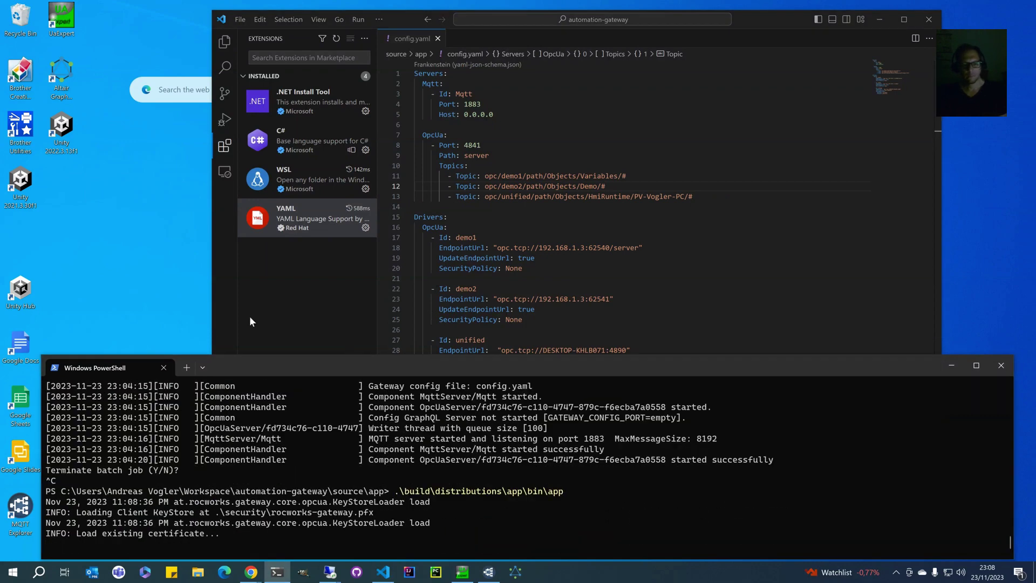
# - Switch to UaExpert and browse the Frankenstein@localhost address space through Opc, demo1, Objects and Variables into the Float folder
pyautogui.moveTo(489, 572)
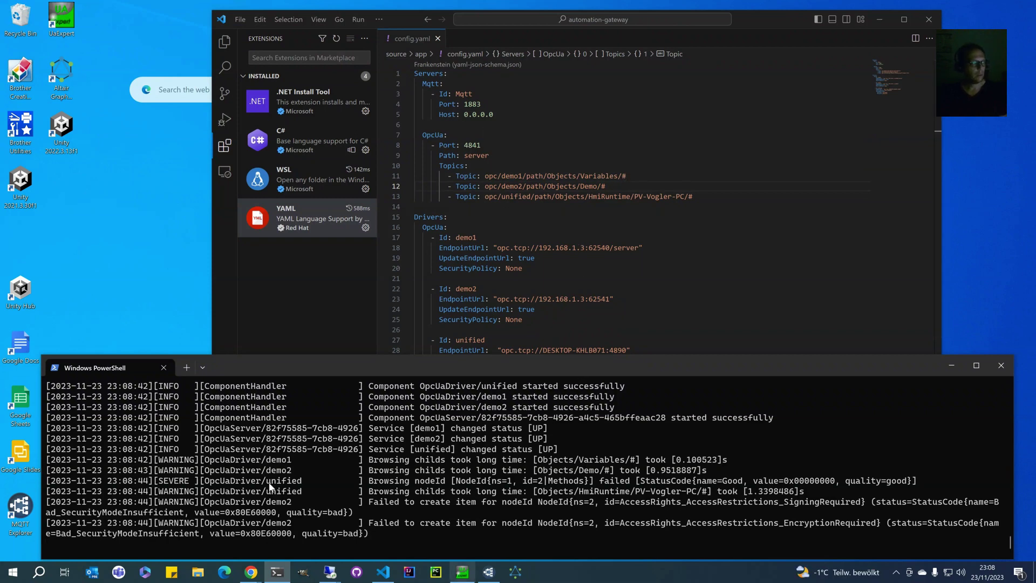
pyautogui.click(468, 576)
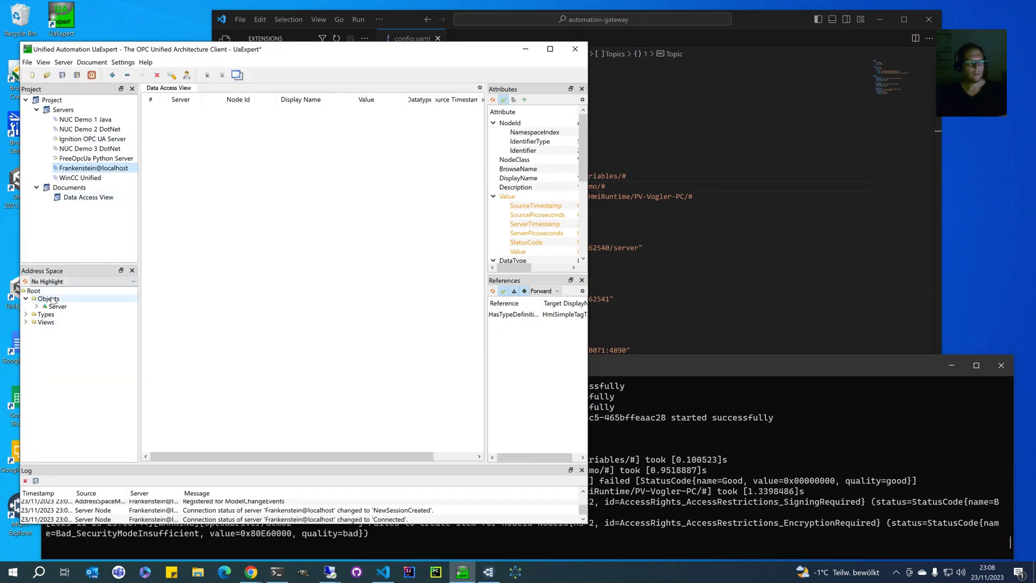
pyautogui.click(54, 300)
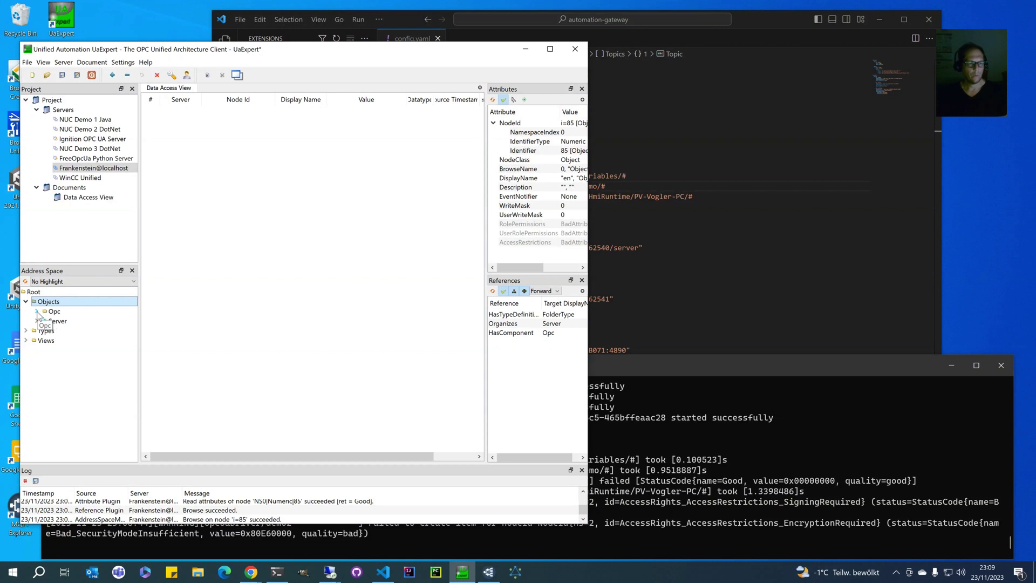
pyautogui.click(36, 311)
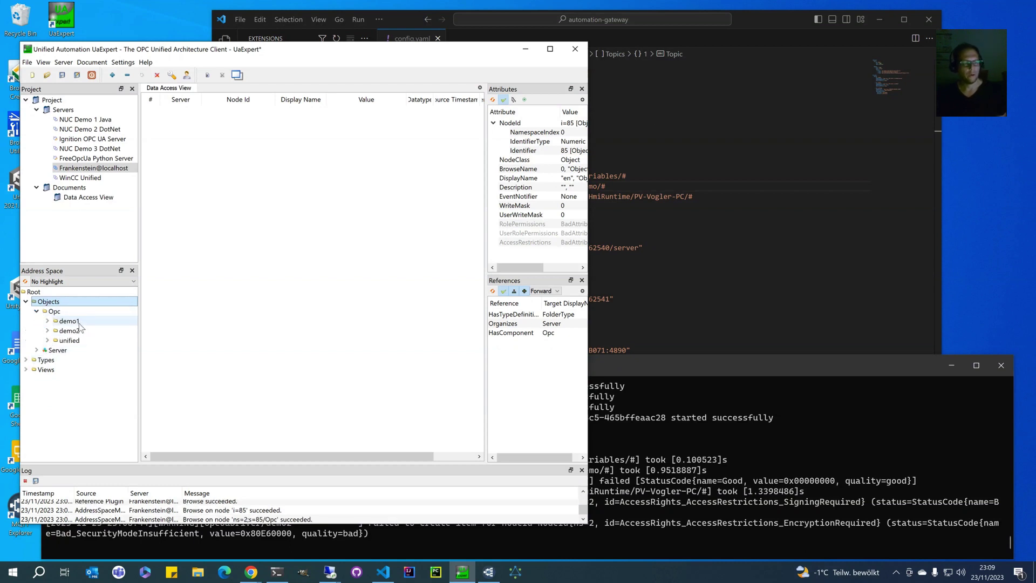
pyautogui.click(47, 321)
pyautogui.click(57, 331)
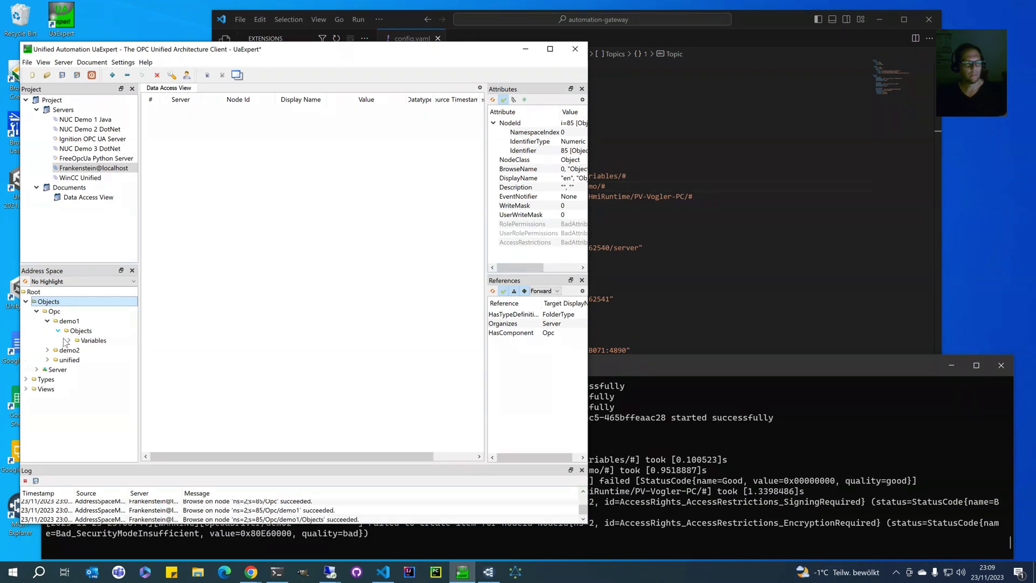
pyautogui.click(69, 340)
pyautogui.click(80, 360)
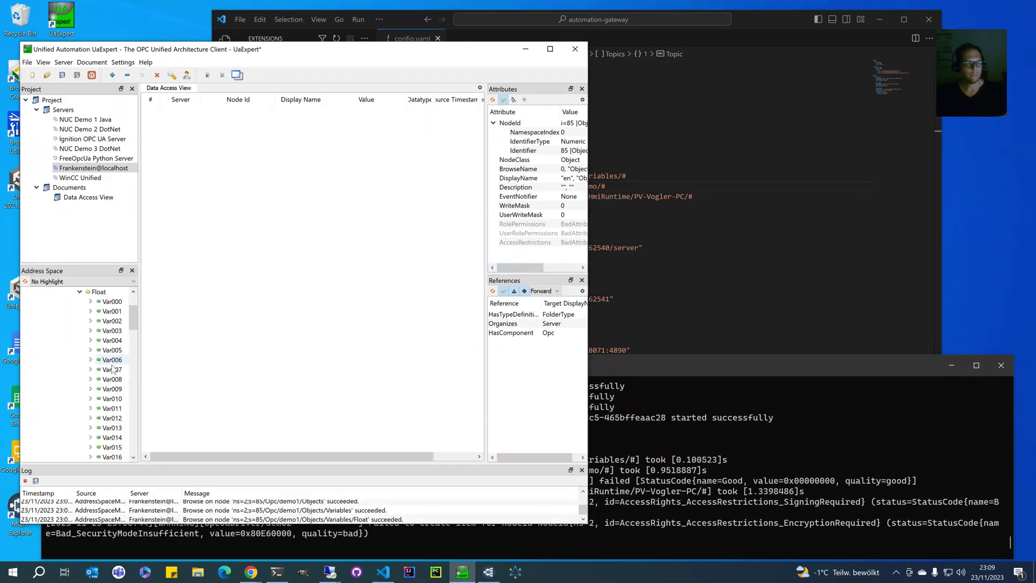
pyautogui.click(81, 315)
# - Browse the unified branch's HmiRuntime down to its Tags folder and add HMI_Tag_1, HMI_Tag_2 and HMI_Tag_3 to the Data Access View
pyautogui.click(47, 399)
pyautogui.click(59, 409)
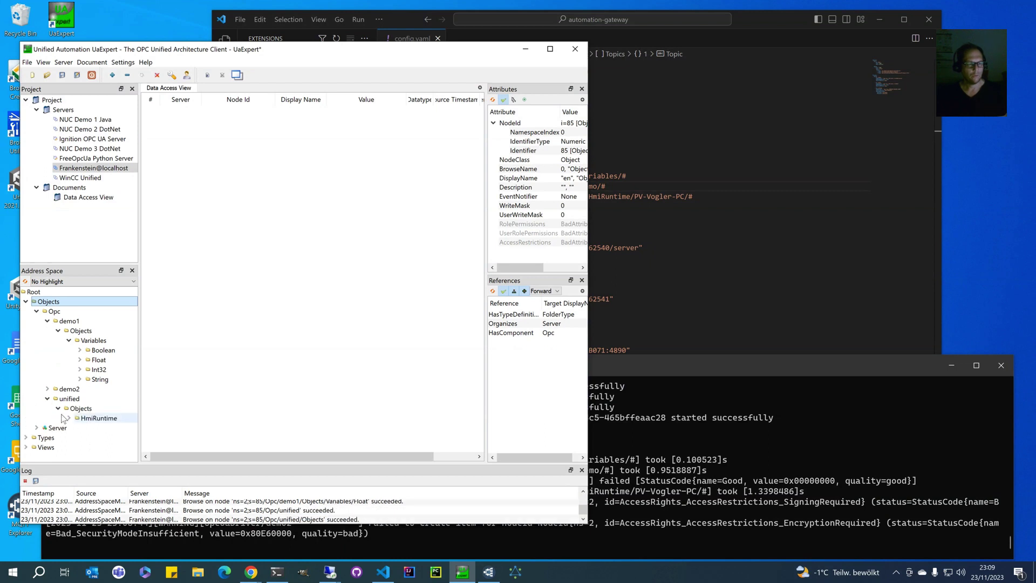
pyautogui.click(69, 418)
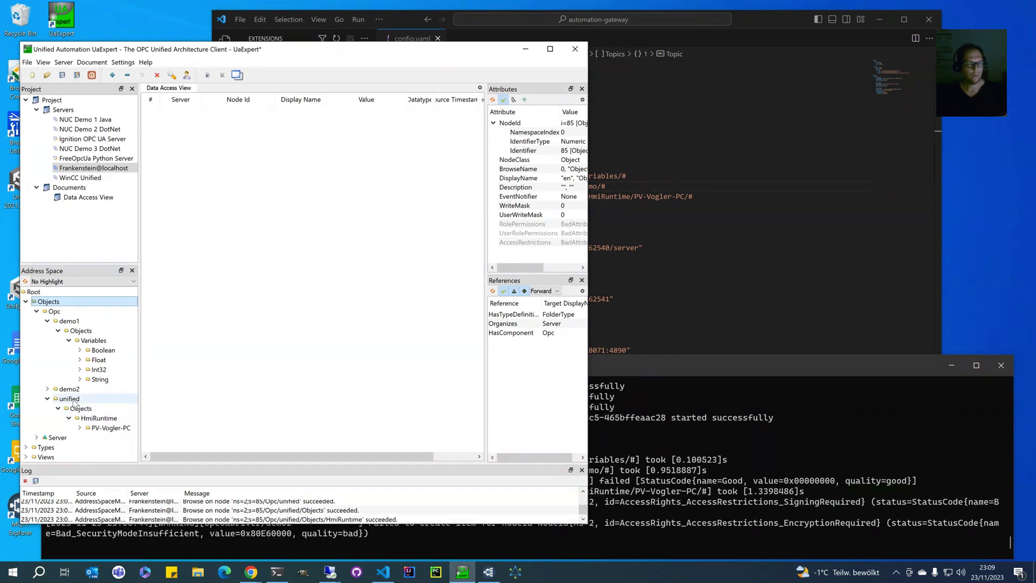
pyautogui.click(80, 428)
pyautogui.keyDown('shift'); pyautogui.click(111, 389); pyautogui.keyUp('shift')
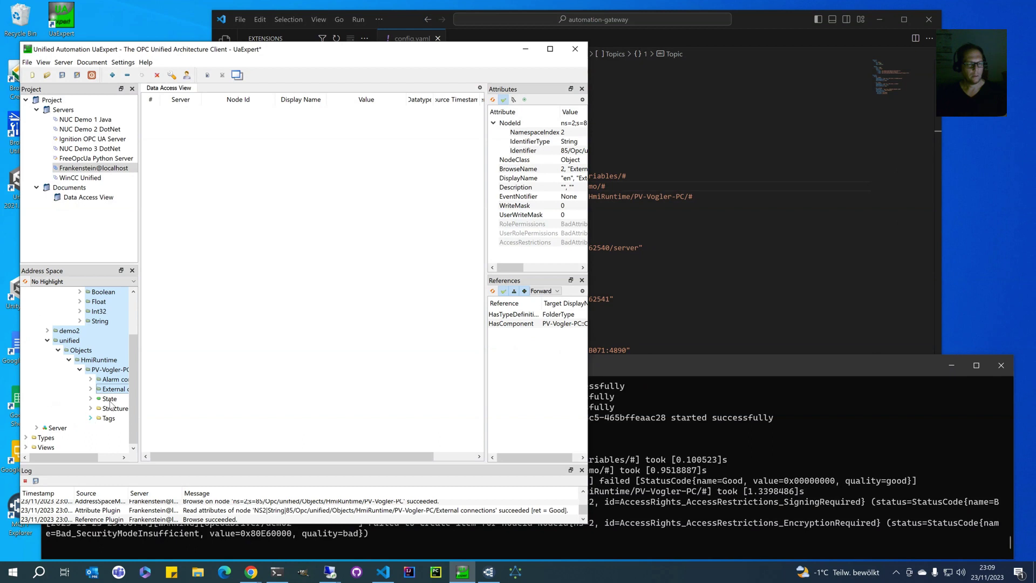
pyautogui.click(90, 419)
pyautogui.moveTo(139, 403); pyautogui.dragTo(241, 405)
pyautogui.scroll(-10, 178, 365)
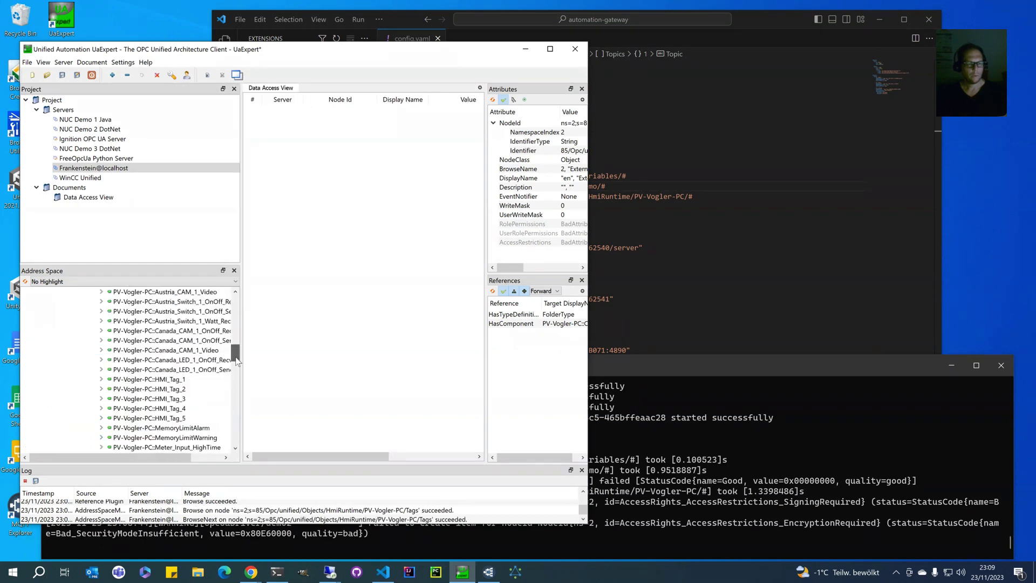
pyautogui.moveTo(178, 360); pyautogui.dragTo(365, 267)
# - Switch to the WinCC Unified RT page in Chrome and change the first slider's value
pyautogui.click(251, 572)
pyautogui.click(288, 549)
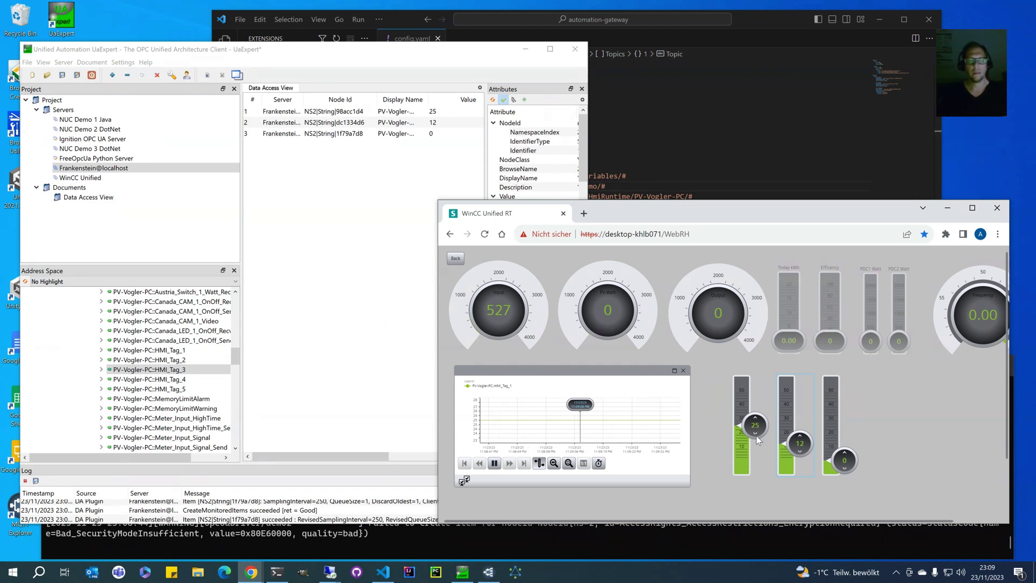
pyautogui.moveTo(758, 441); pyautogui.dragTo(762, 419)
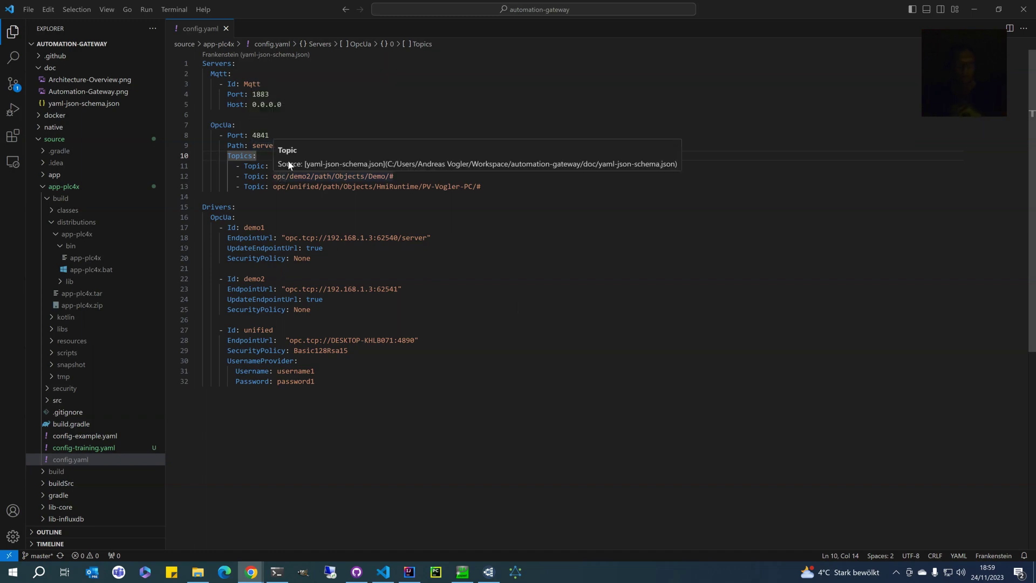
# - Examine the OpcUa server's Topics and the Mqtt server's port and host entries in config.yaml
pyautogui.click(298, 193)
pyautogui.moveTo(417, 167); pyautogui.dragTo(273, 169)
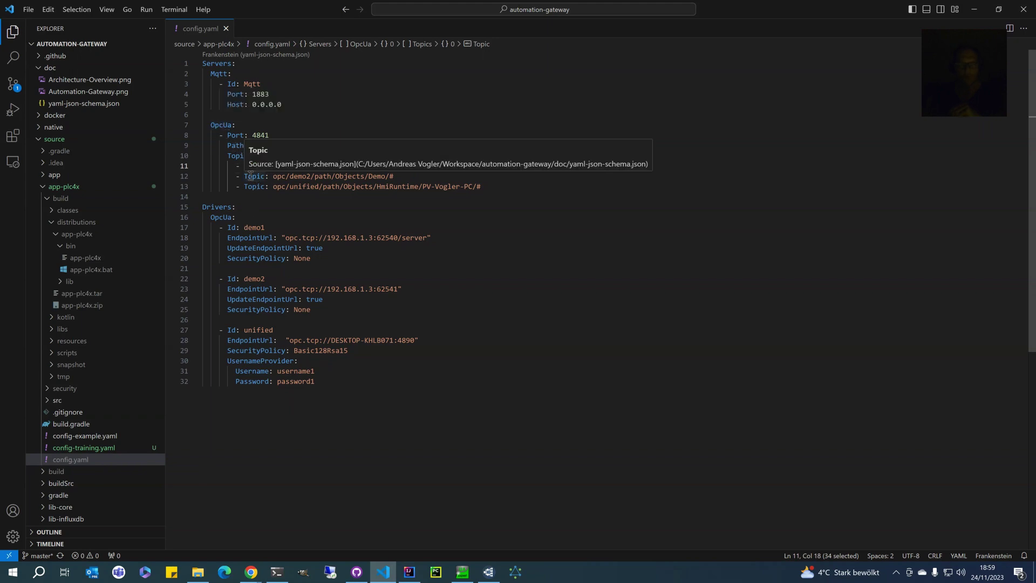
pyautogui.click(332, 105)
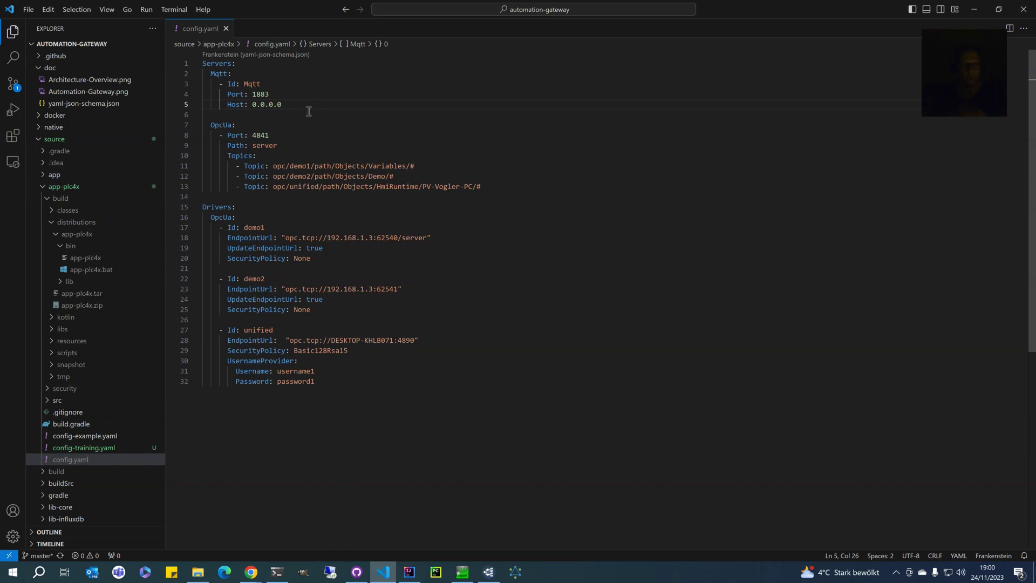
pyautogui.moveTo(287, 178)
pyautogui.moveTo(263, 85)
# - Switch to MQTT Explorer, check the Frankenstein connection's subscribed topics and connect to localhost on port 1883
pyautogui.click(489, 572)
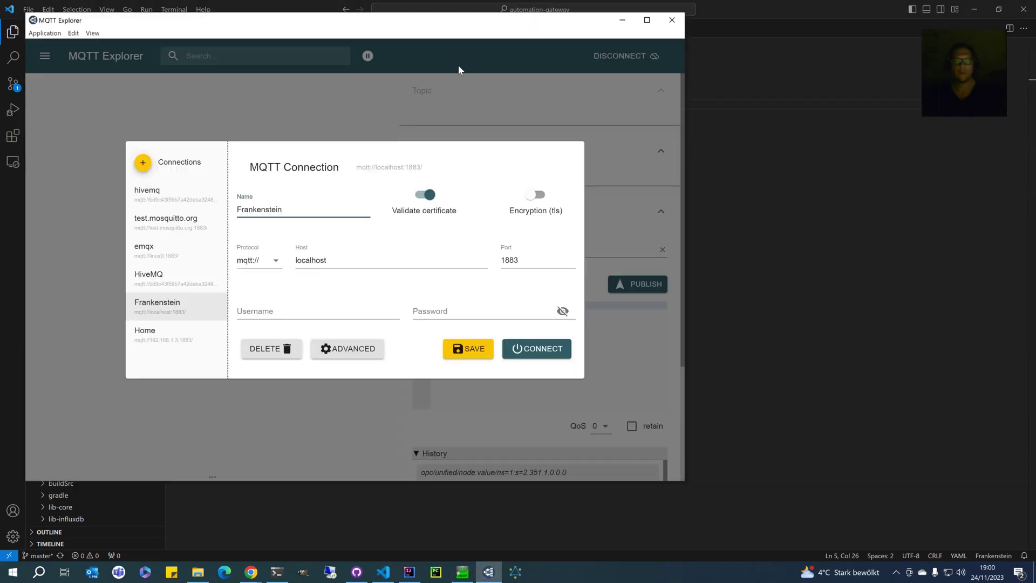
pyautogui.moveTo(459, 22); pyautogui.dragTo(627, 44)
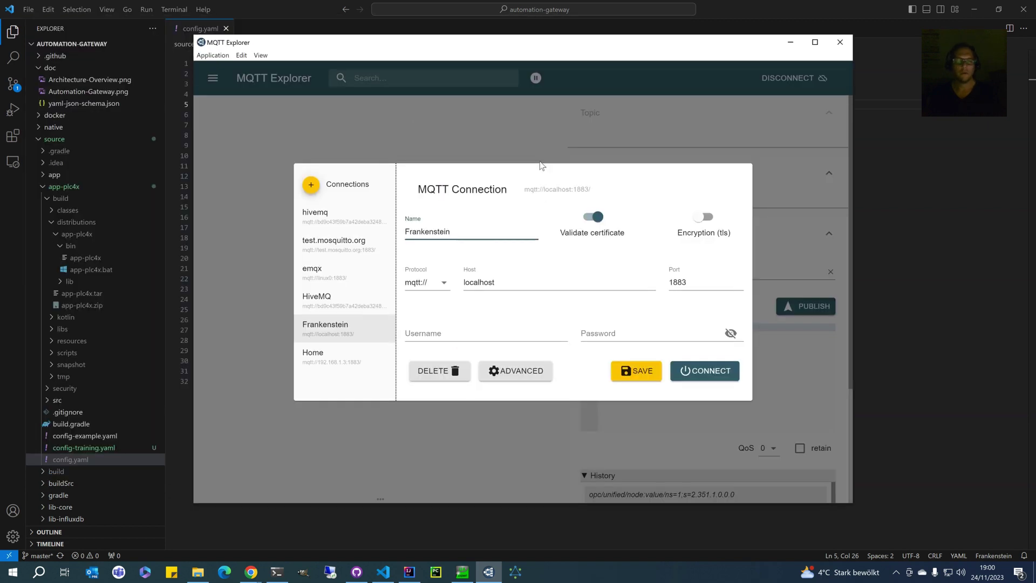
pyautogui.click(478, 288)
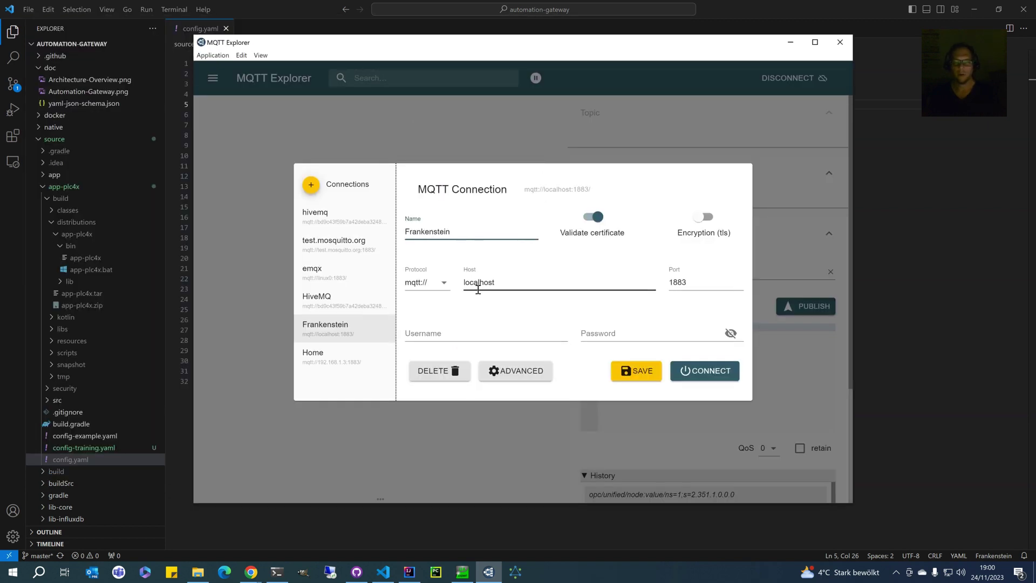
pyautogui.click(515, 371)
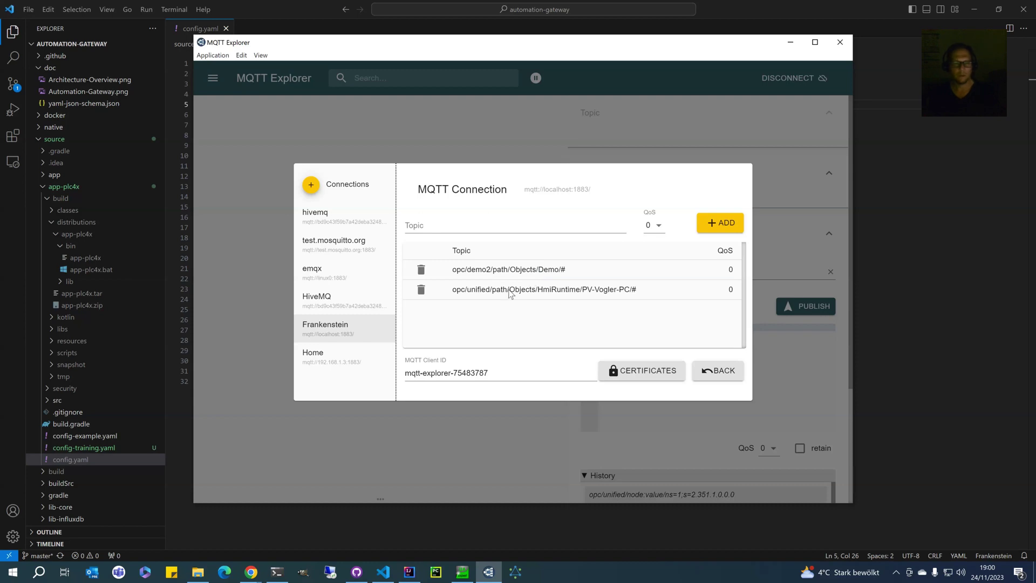
pyautogui.click(740, 372)
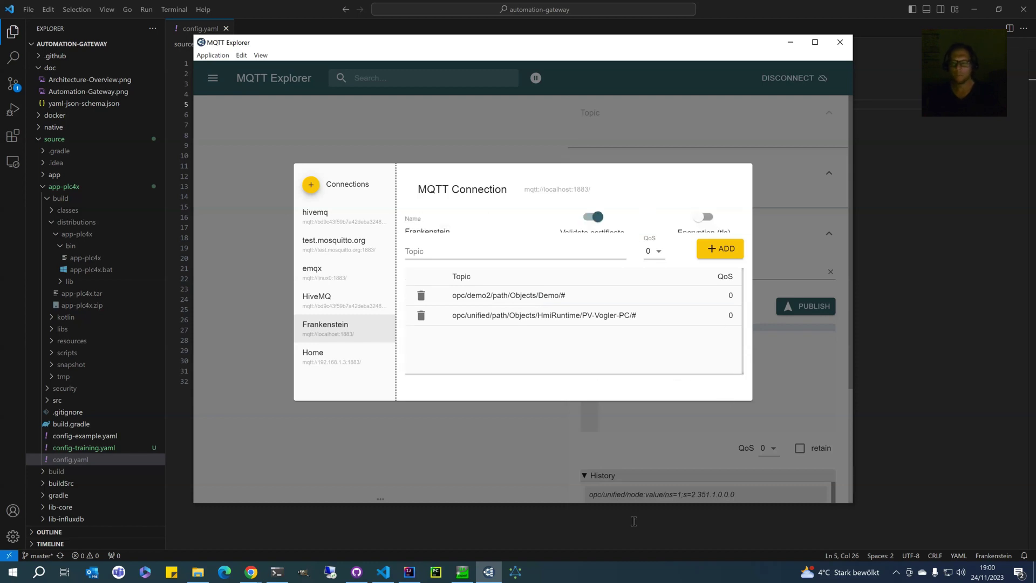
pyautogui.click(702, 372)
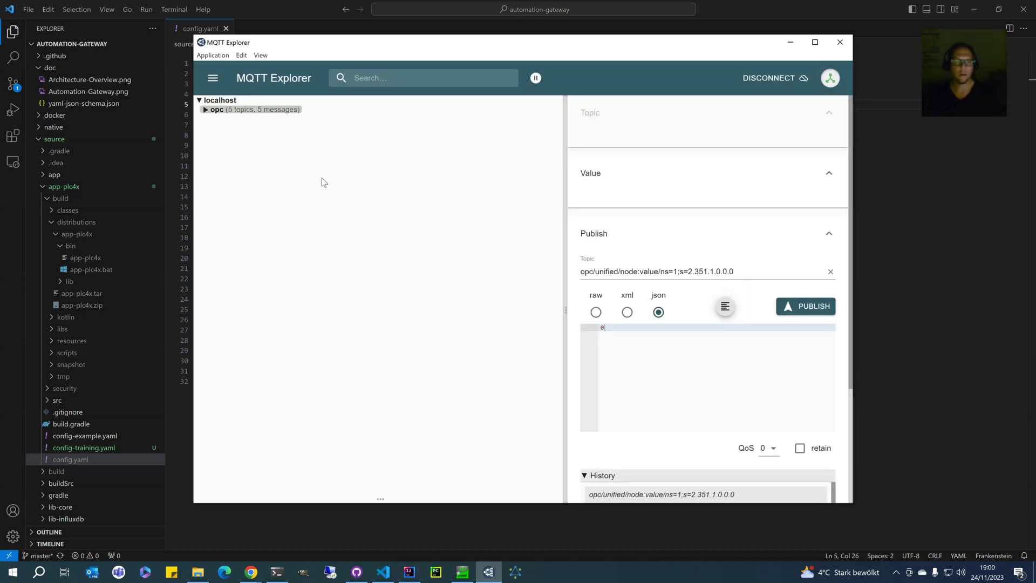
# - Expand the opc topic tree through path and Objects for both the unified and demo2 systems
pyautogui.click(213, 111)
pyautogui.click(211, 120)
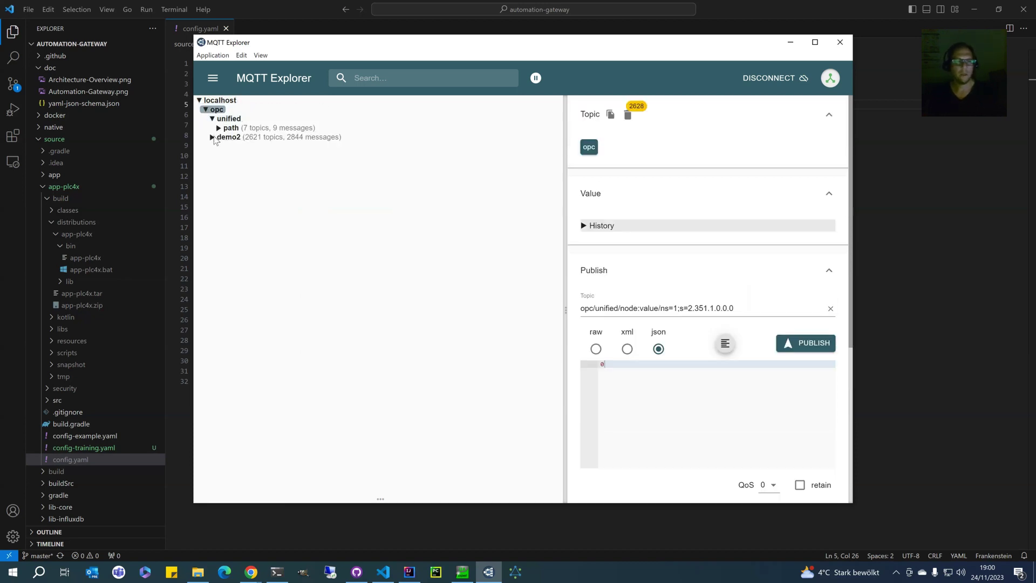
pyautogui.click(212, 138)
pyautogui.click(231, 128)
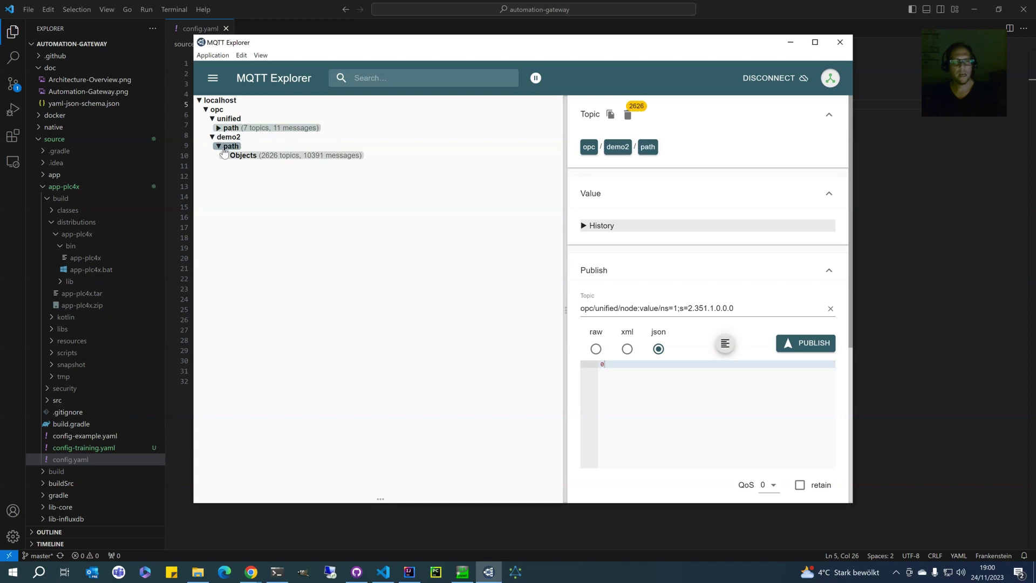
pyautogui.click(219, 155)
pyautogui.click(227, 137)
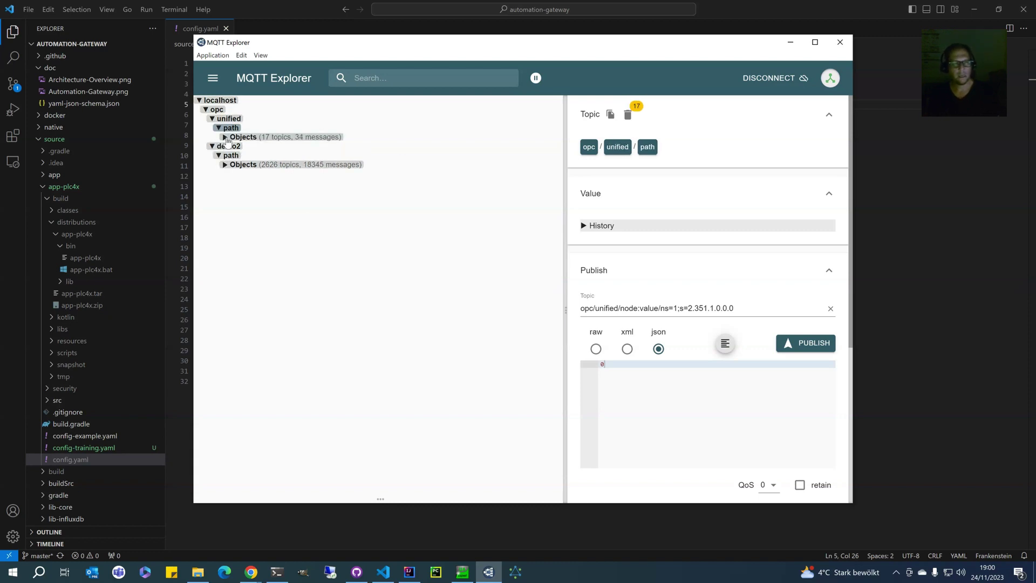
pyautogui.click(227, 173)
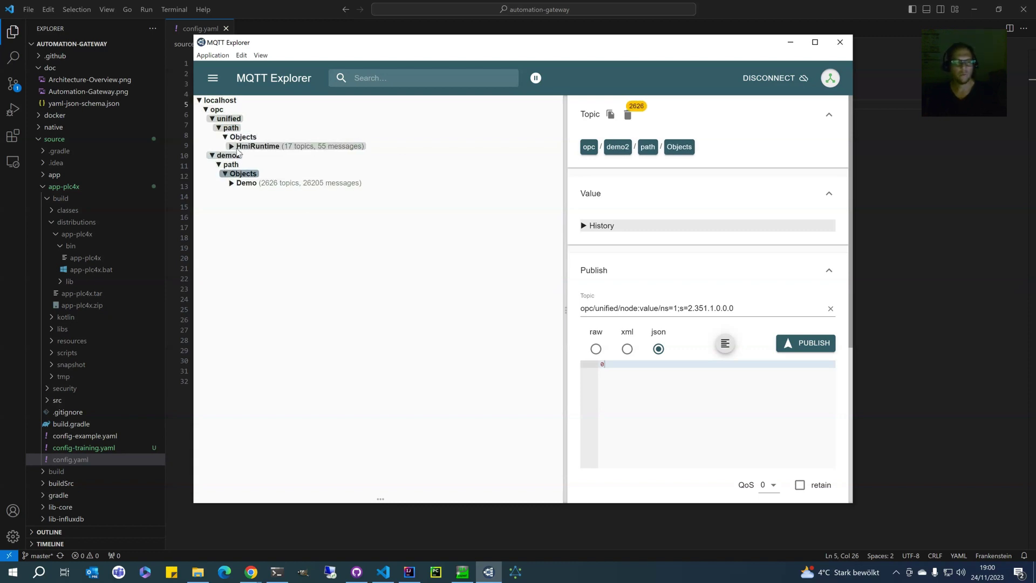
# - Expand unified's HmiRuntime branch down to Tags and demo2's Demo branch down to SimulationMass
pyautogui.click(233, 146)
pyautogui.click(238, 156)
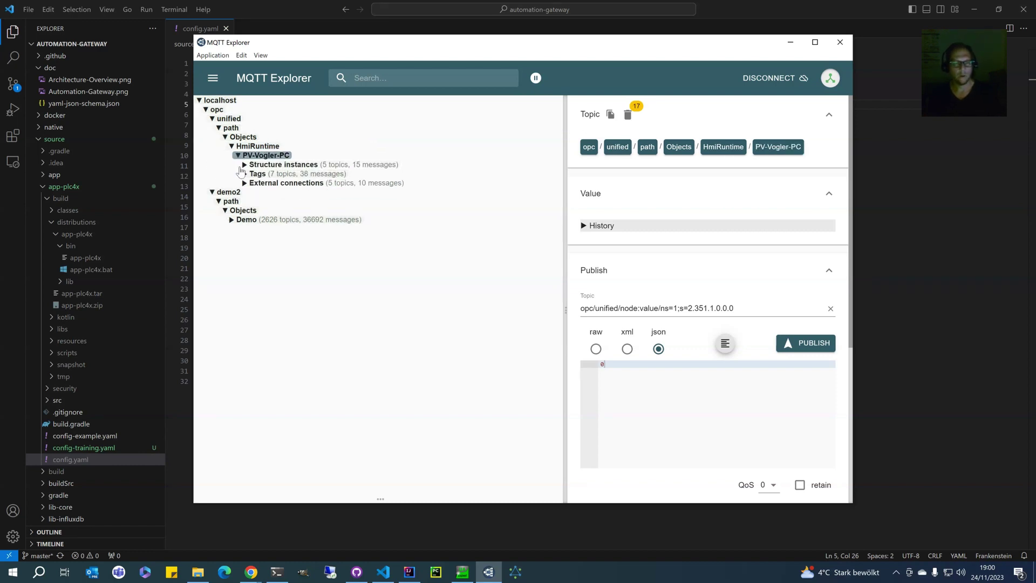
pyautogui.click(245, 174)
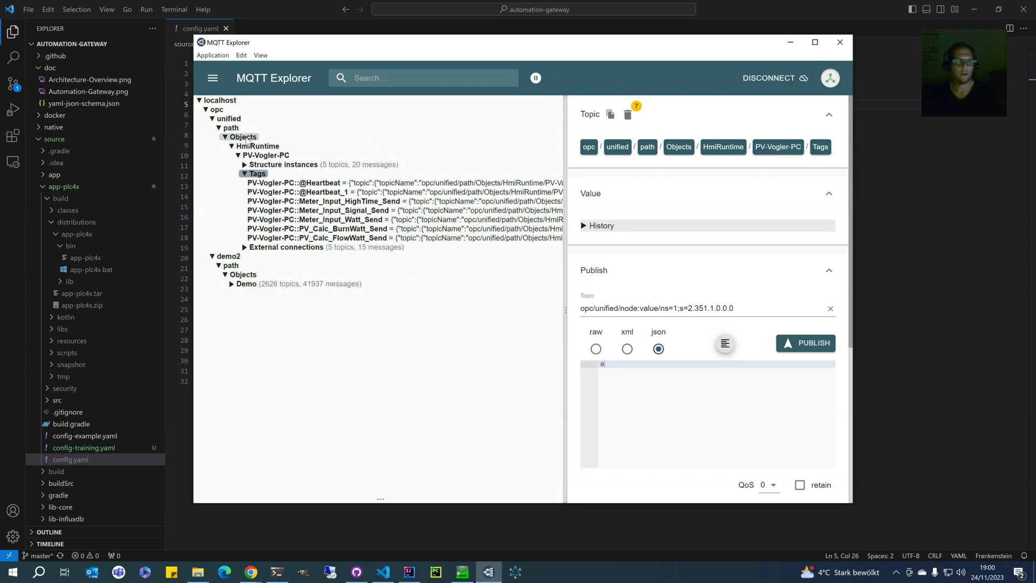
pyautogui.click(232, 285)
pyautogui.click(238, 302)
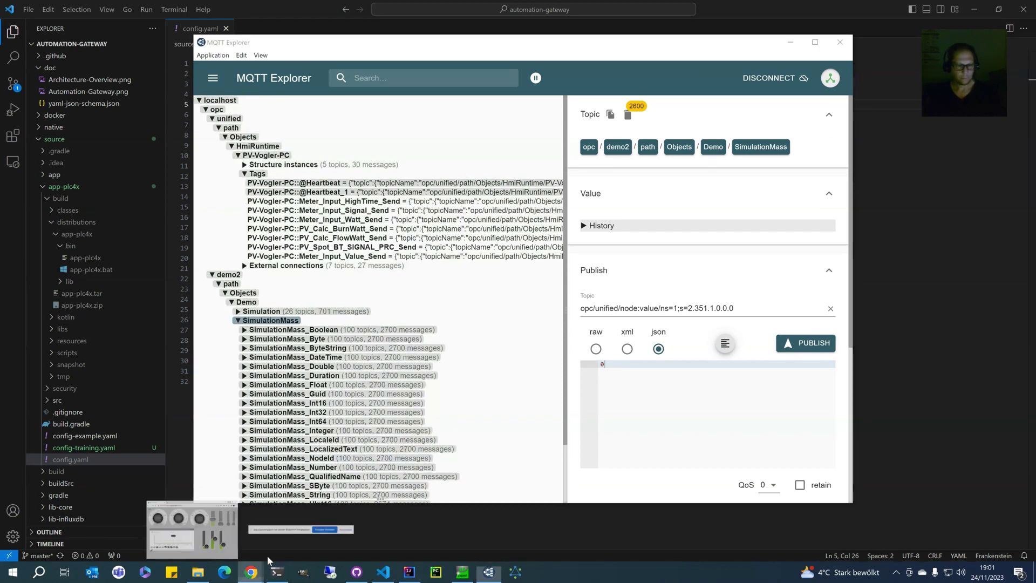
# - Switch to the WinCC Unified RT page and set the three sliders to 38, 29 and 37
pyautogui.click(200, 529)
pyautogui.moveTo(814, 456); pyautogui.dragTo(814, 385)
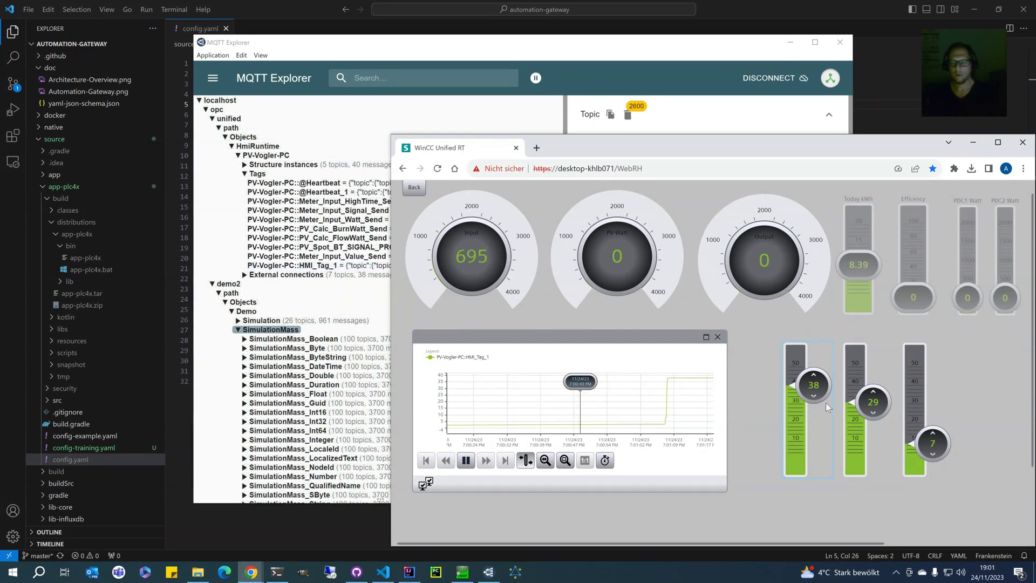
pyautogui.moveTo(875, 444); pyautogui.dragTo(873, 402)
pyautogui.moveTo(933, 444); pyautogui.dragTo(933, 387)
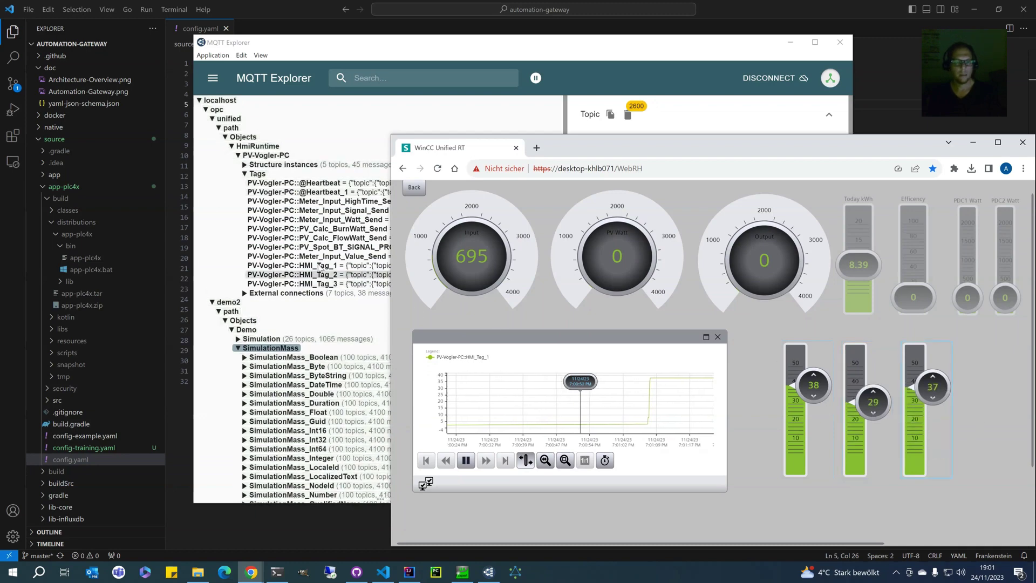
# - Return to MQTT Explorer and inspect the JSON message published on the HMI_Tag_1 topic
pyautogui.click(324, 286)
pyautogui.click(302, 265)
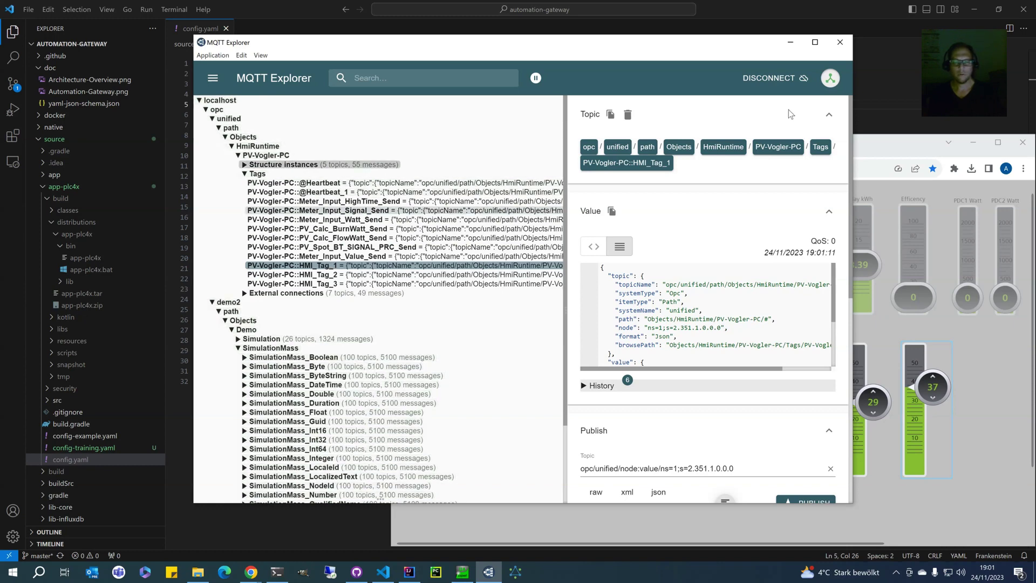
pyautogui.scroll(-2, 672, 435)
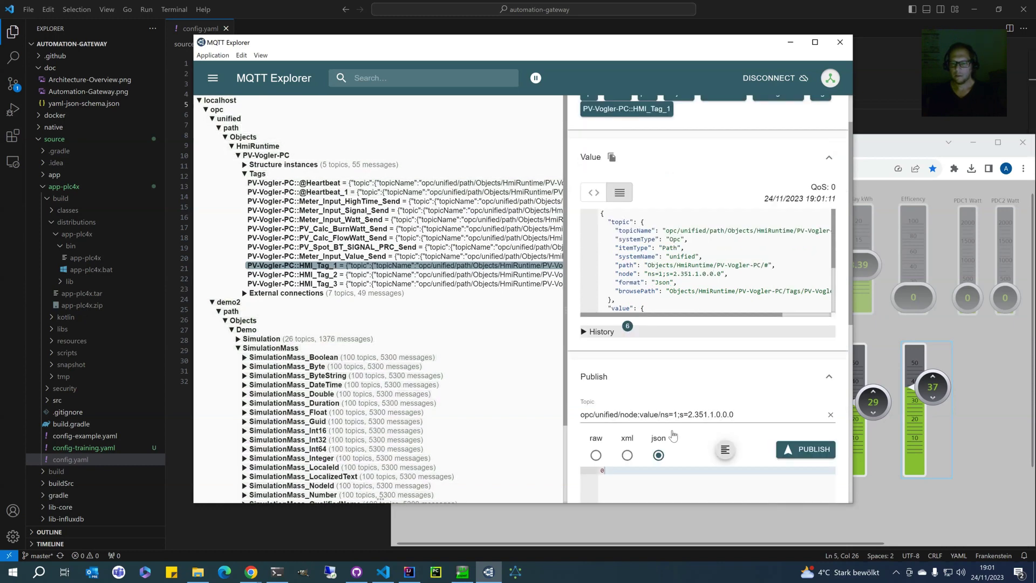
# - Place MQTT Explorer beside the sliders and publish the JSON value 0 to opc/unified/node:value/ns=1;s=2.351.1.0.0.0
pyautogui.moveTo(713, 47); pyautogui.dragTo(560, 18)
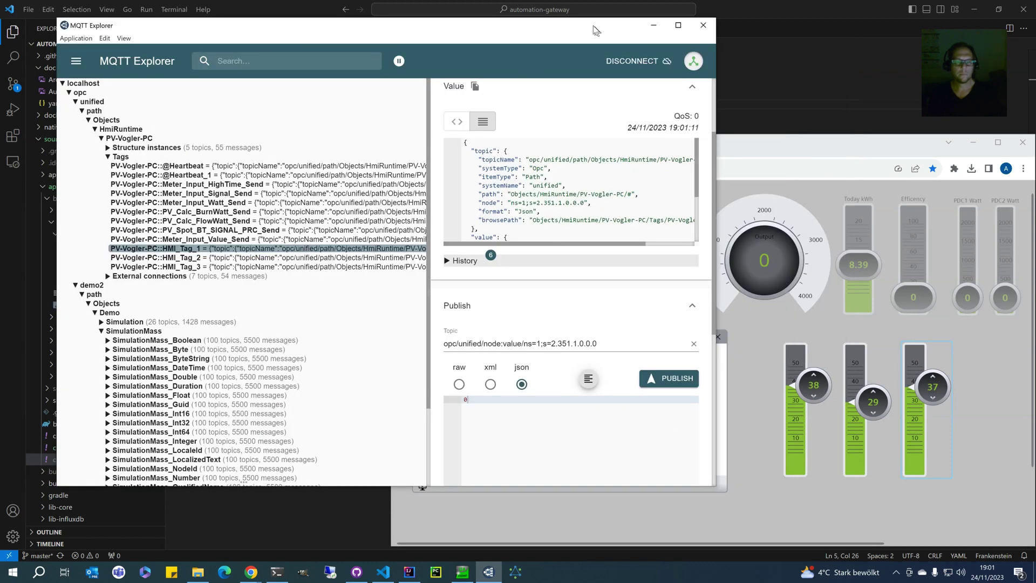
pyautogui.click(507, 329)
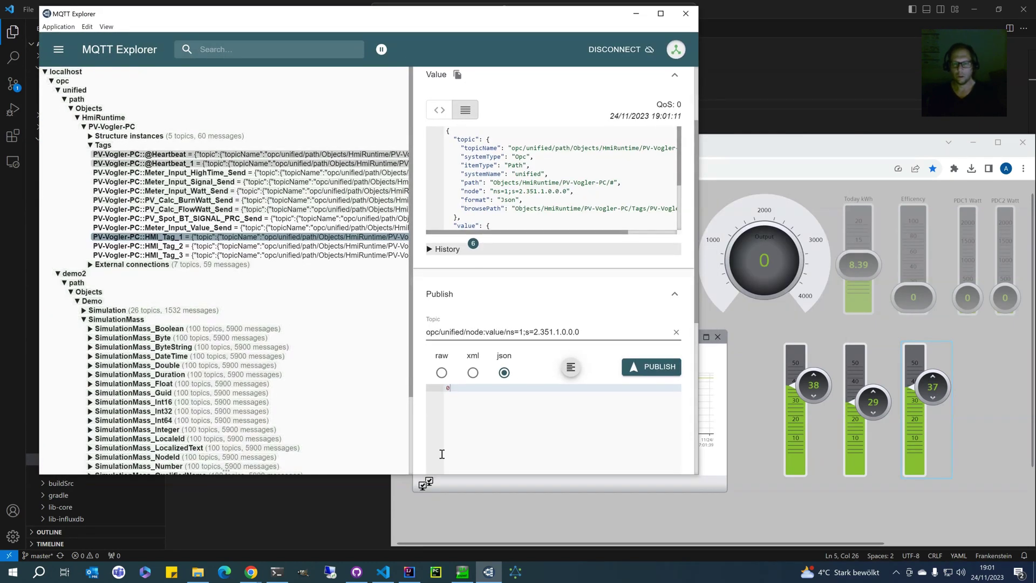
pyautogui.doubleClick(479, 390)
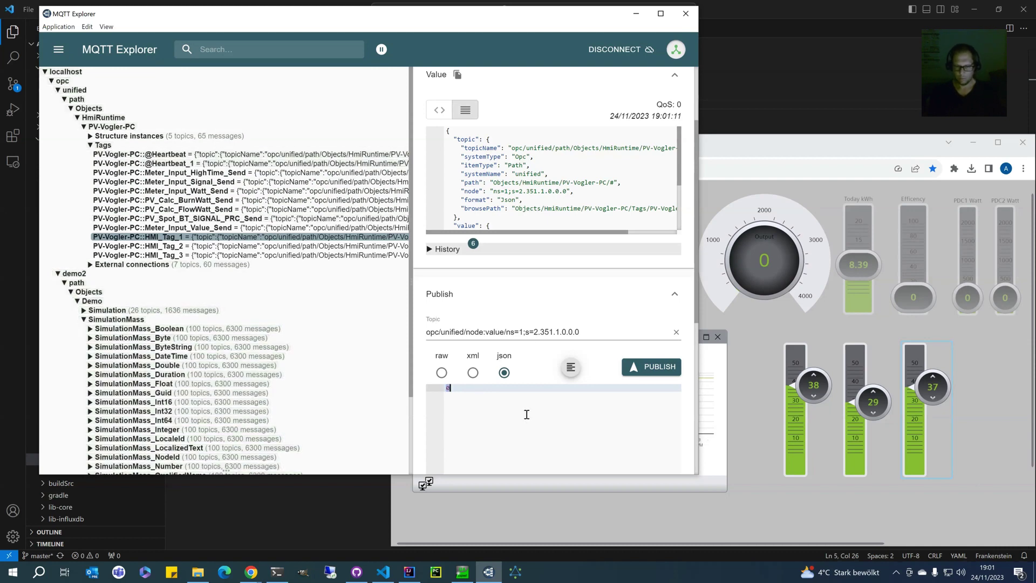
pyautogui.click(651, 368)
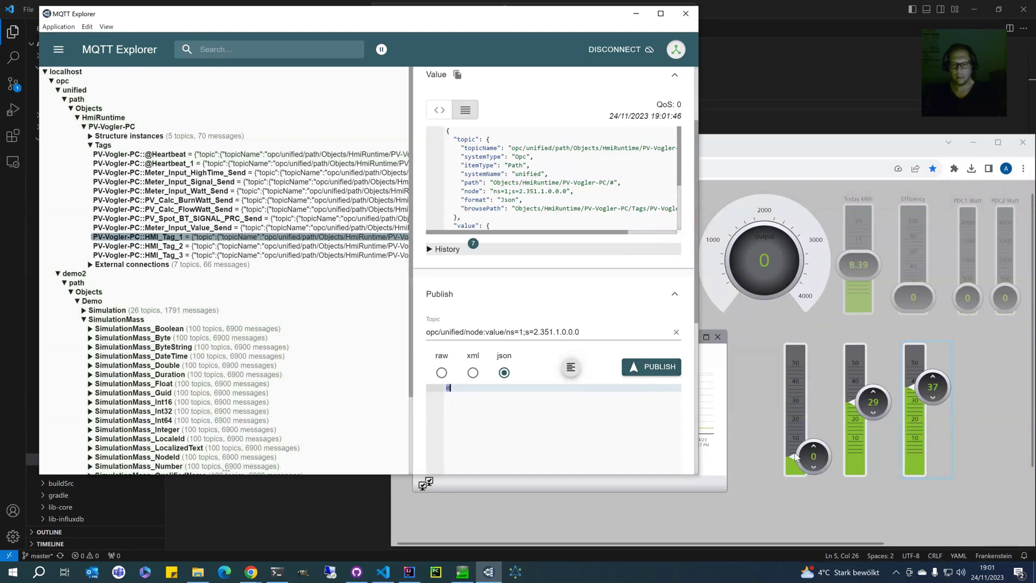
# - Publish the JSON value 50 to opc/unified/node:value/ns=1;s=2.351.1.0.0.0
pyautogui.click(504, 372)
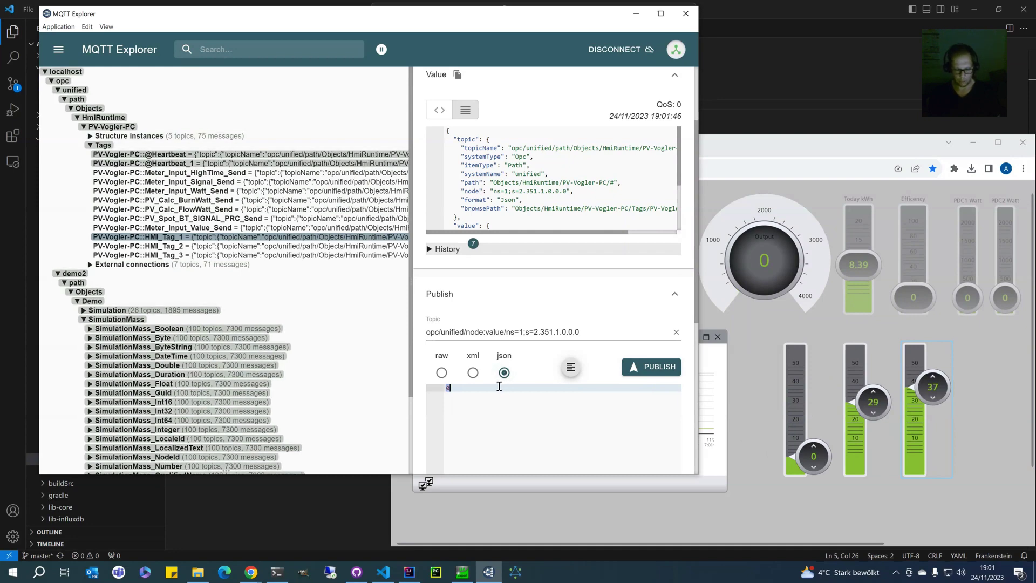
pyautogui.write('0')
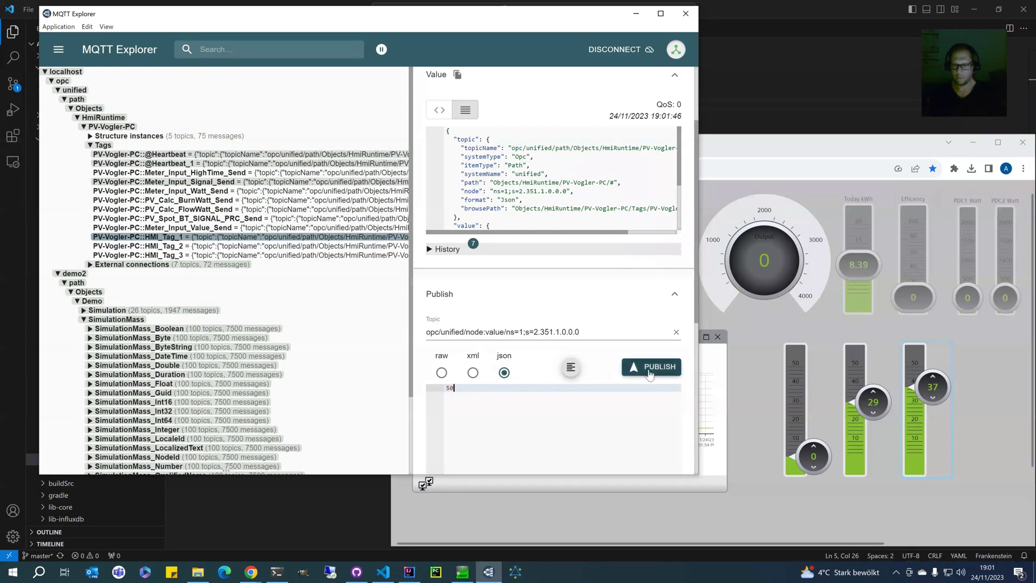
pyautogui.click(643, 367)
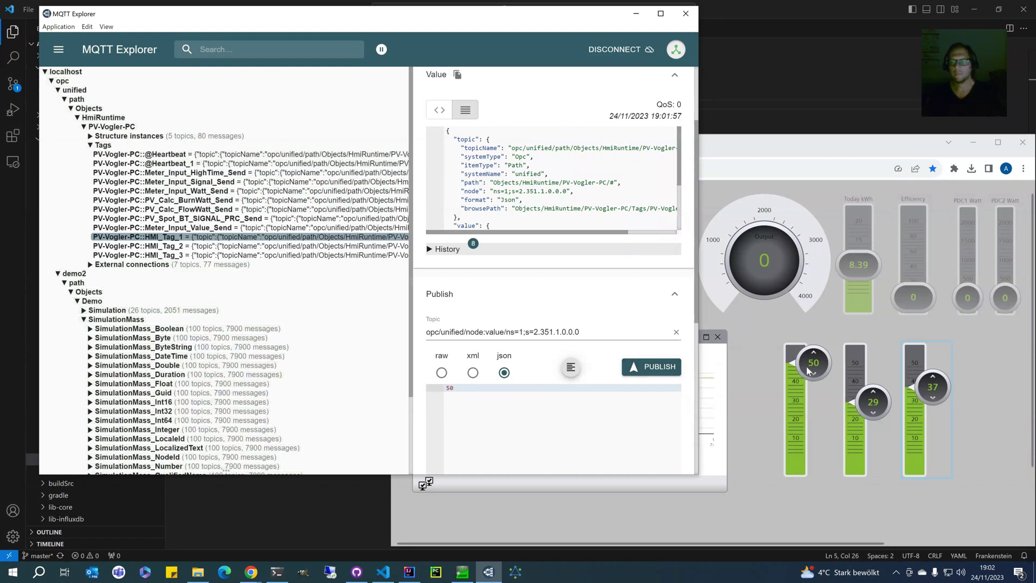
# - Set the first slider on the WinCC Unified RT page to 15 and return to MQTT Explorer
pyautogui.click(819, 422)
pyautogui.click(819, 423)
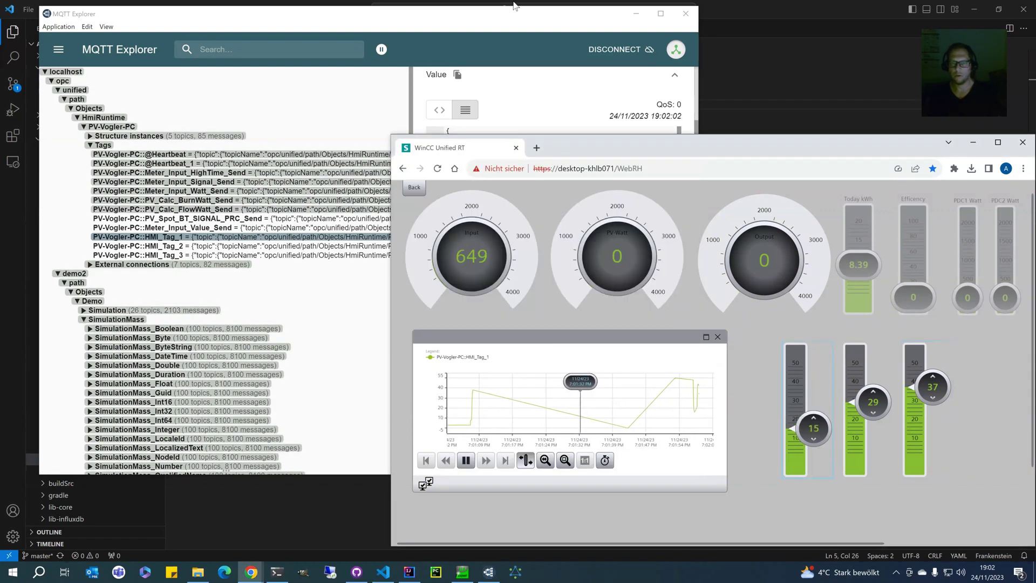
pyautogui.click(499, 29)
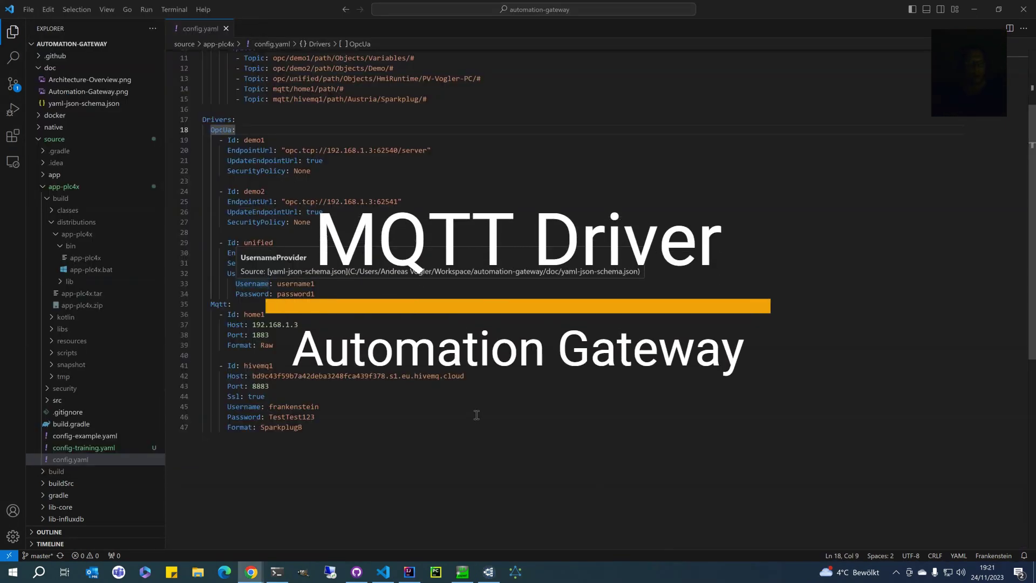
# - Review the home1 and hivemq1 entries under the Mqtt drivers and the server topics in config.yaml
pyautogui.click(399, 315)
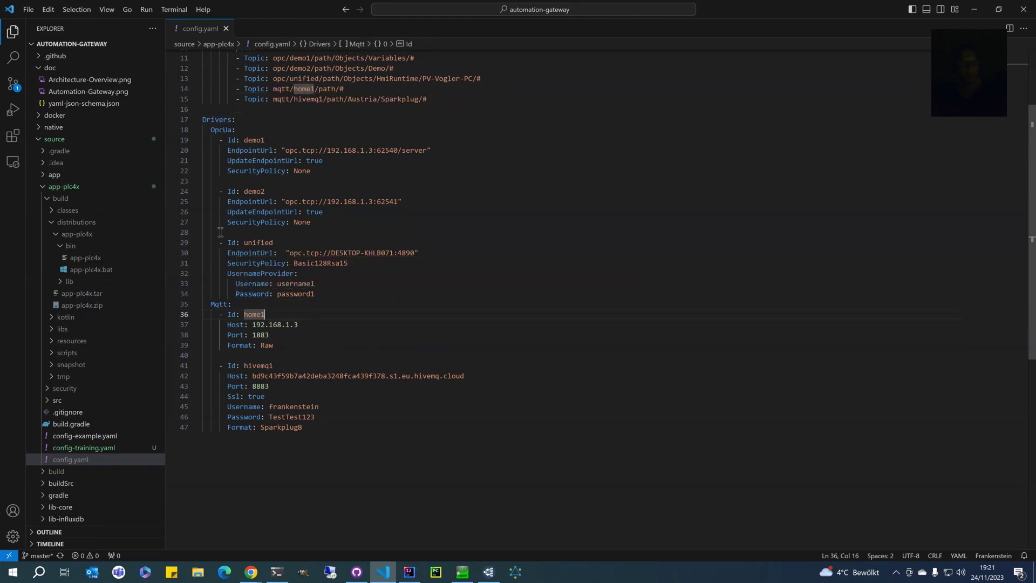
pyautogui.click(368, 305)
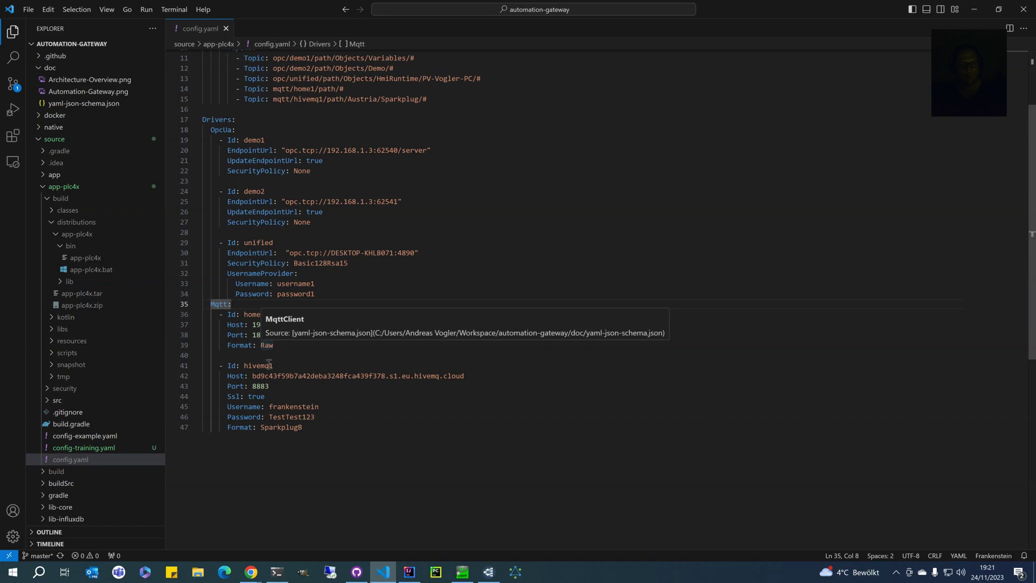
pyautogui.click(347, 367)
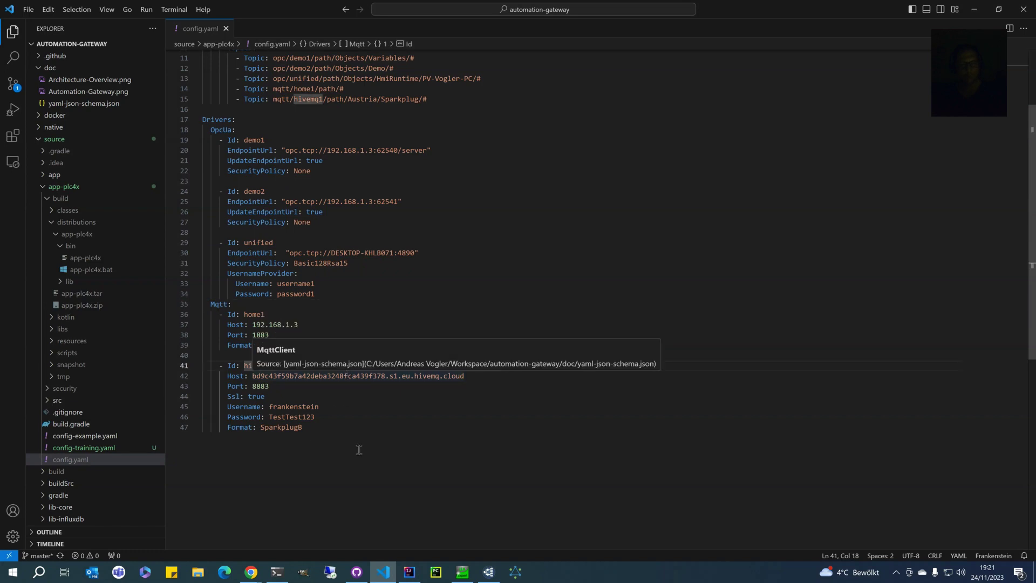
pyautogui.click(348, 483)
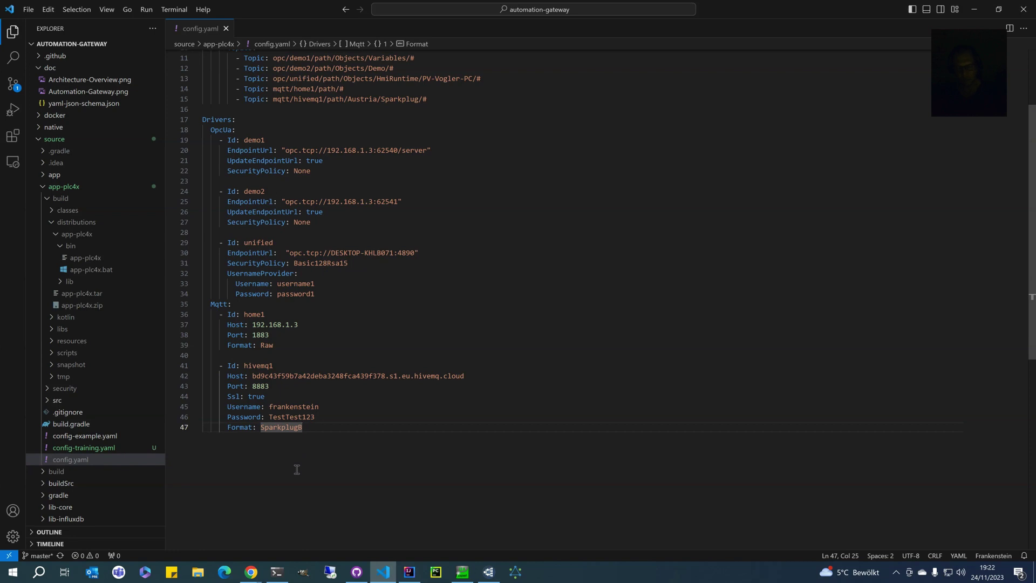
pyautogui.scroll(3, 355, 412)
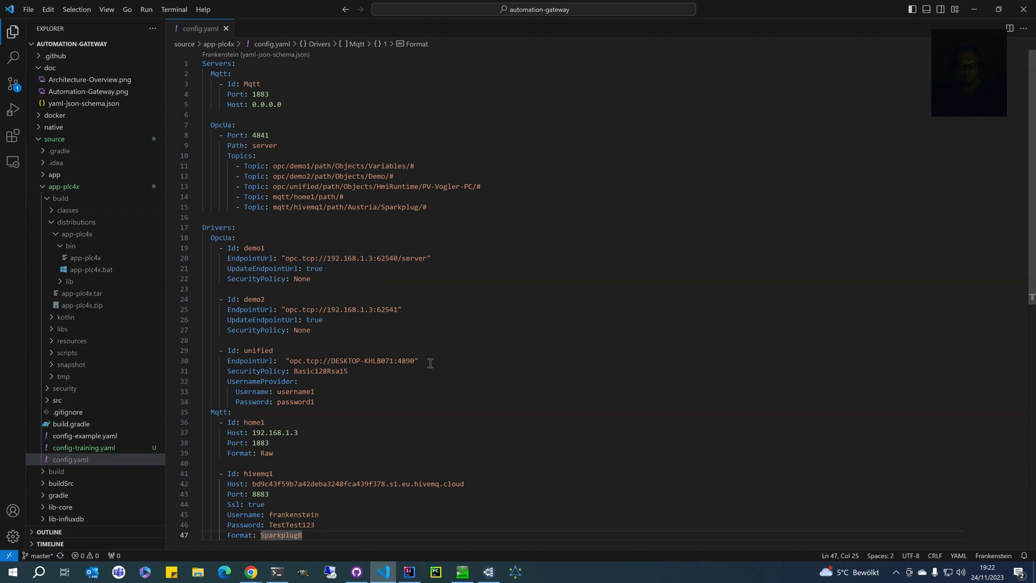
# - Switch to UaExpert, refresh the Frankenstein server's Objects node and expand its Mqtt folder
pyautogui.click(464, 573)
pyautogui.click(218, 287)
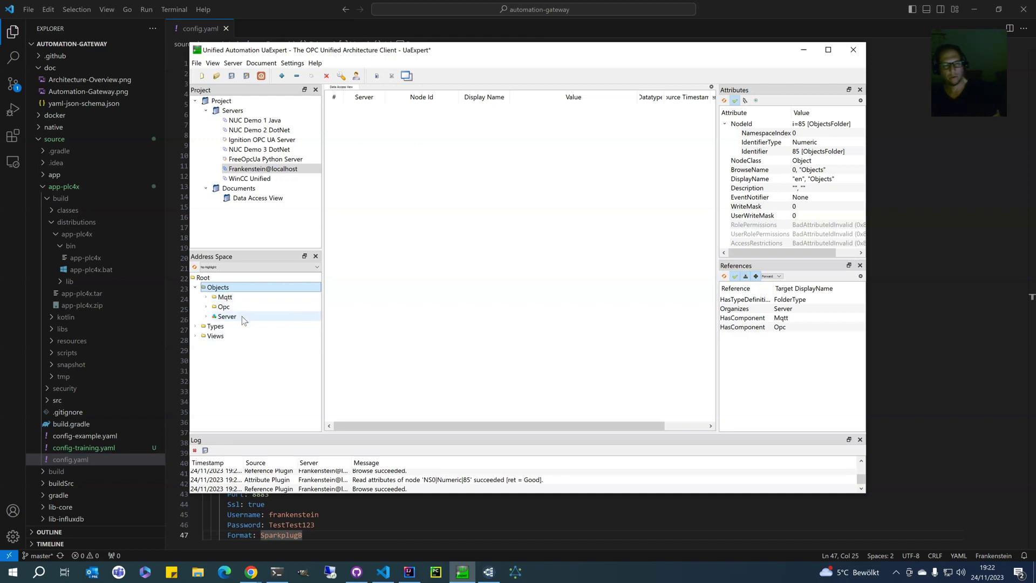
pyautogui.click(227, 287)
pyautogui.click(206, 306)
pyautogui.click(206, 307)
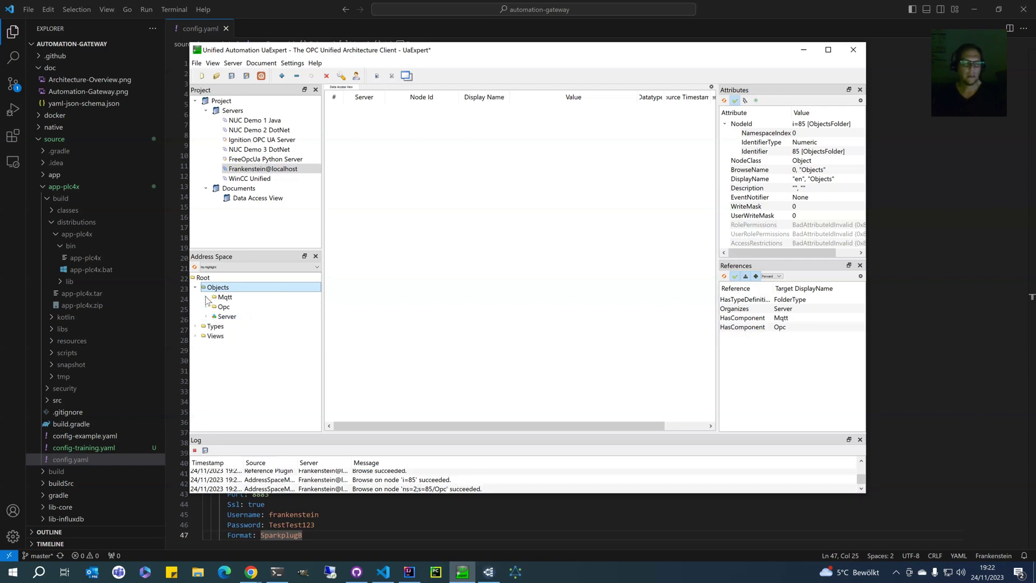
pyautogui.click(205, 297)
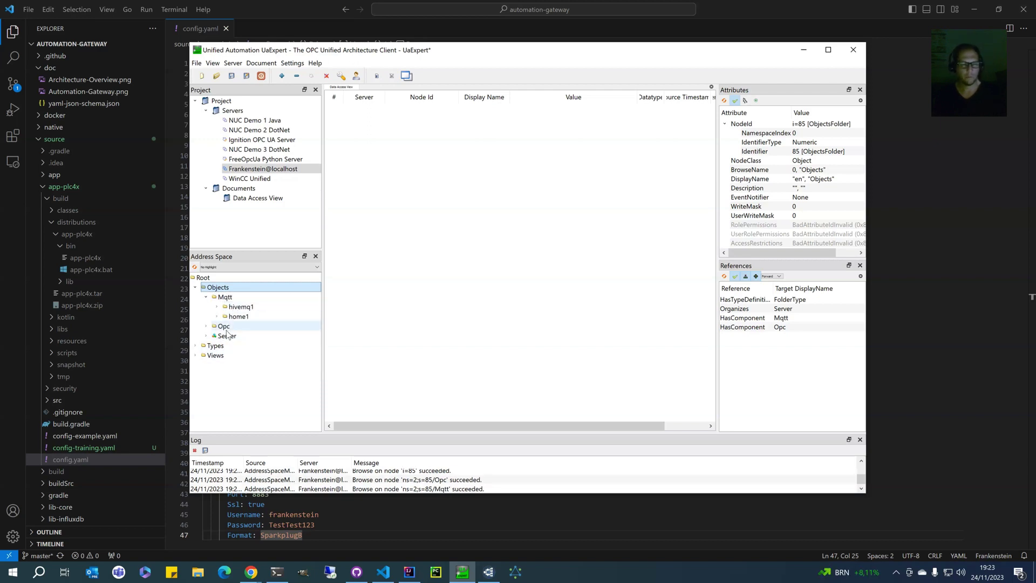
# - Expand hivemq1 through Austria, Sparkplug and Meter to Input and add its Watt tag to the Data Access View
pyautogui.click(218, 307)
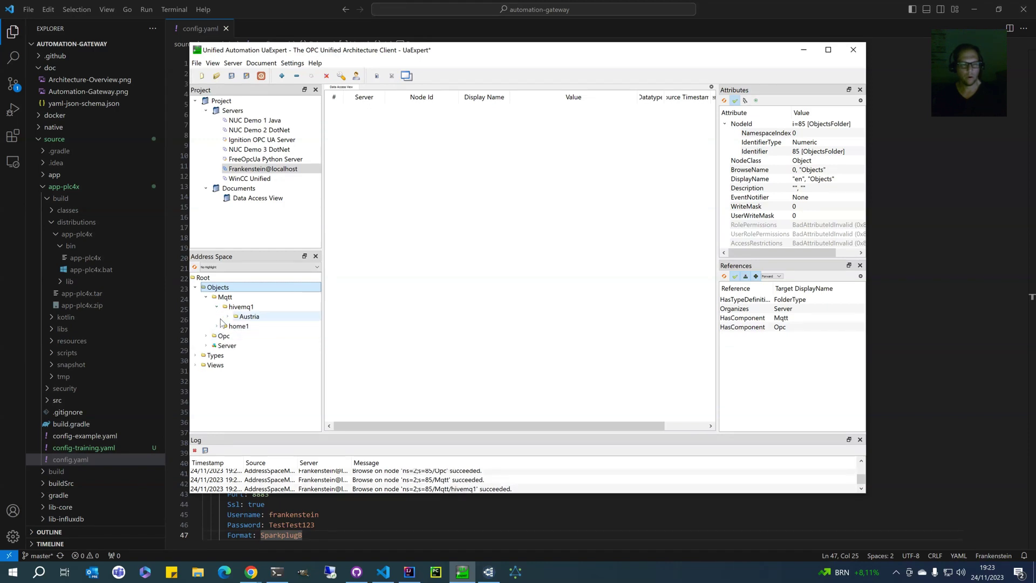
pyautogui.click(228, 317)
pyautogui.click(239, 327)
pyautogui.click(249, 336)
pyautogui.click(260, 346)
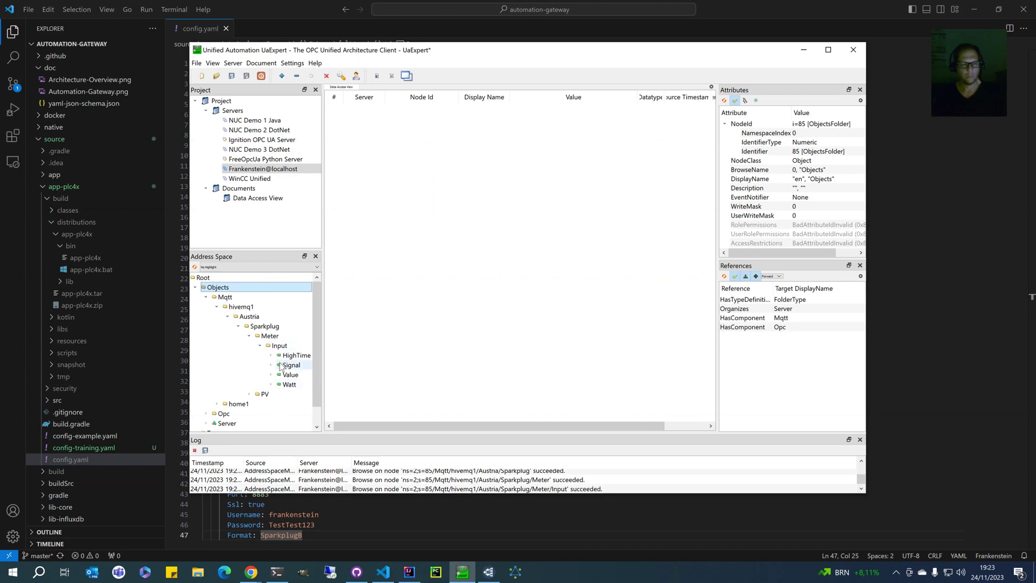
pyautogui.moveTo(289, 384); pyautogui.dragTo(488, 243)
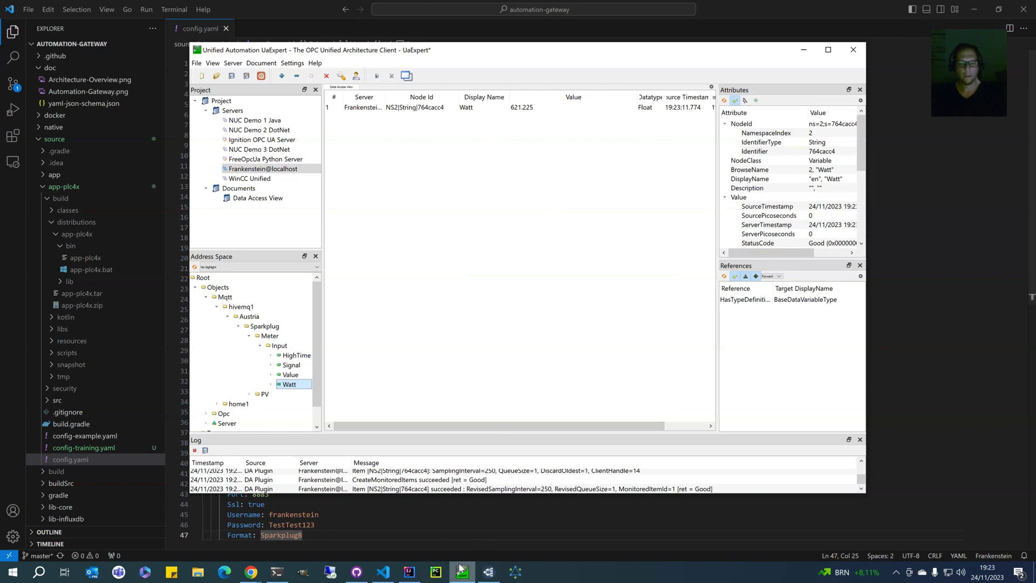
# - Inspect the raw Sparkplug Meter/Input payloads of the HiveMQ broker in MQTT Explorer, then return to UaExpert
pyautogui.click(488, 572)
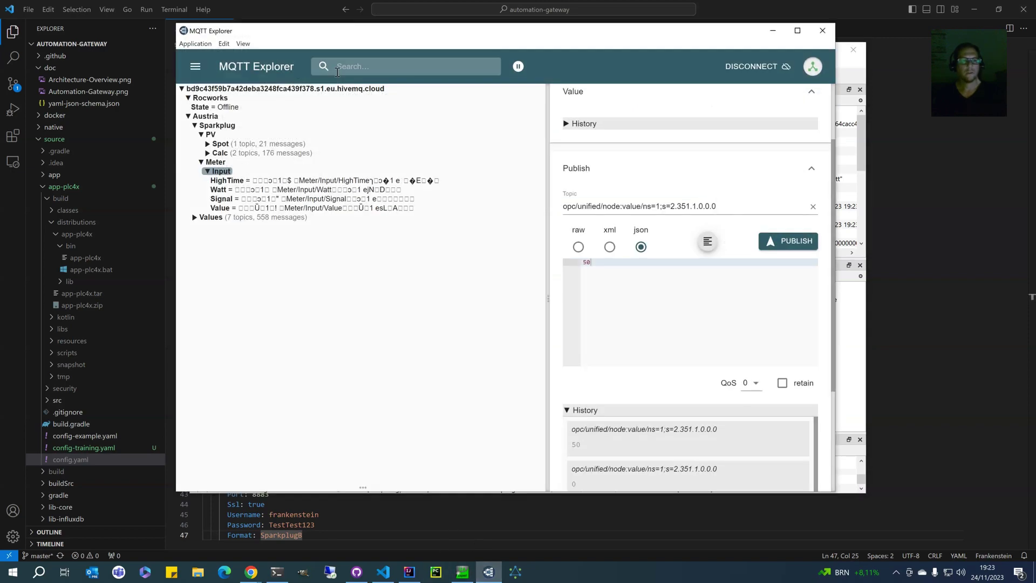
pyautogui.moveTo(388, 37); pyautogui.dragTo(257, 57)
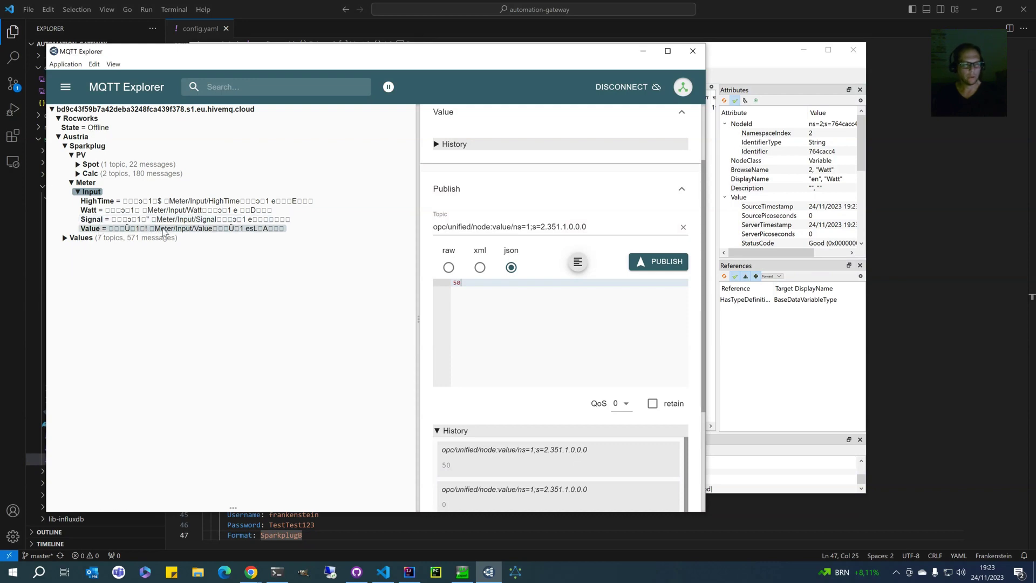
pyautogui.click(643, 51)
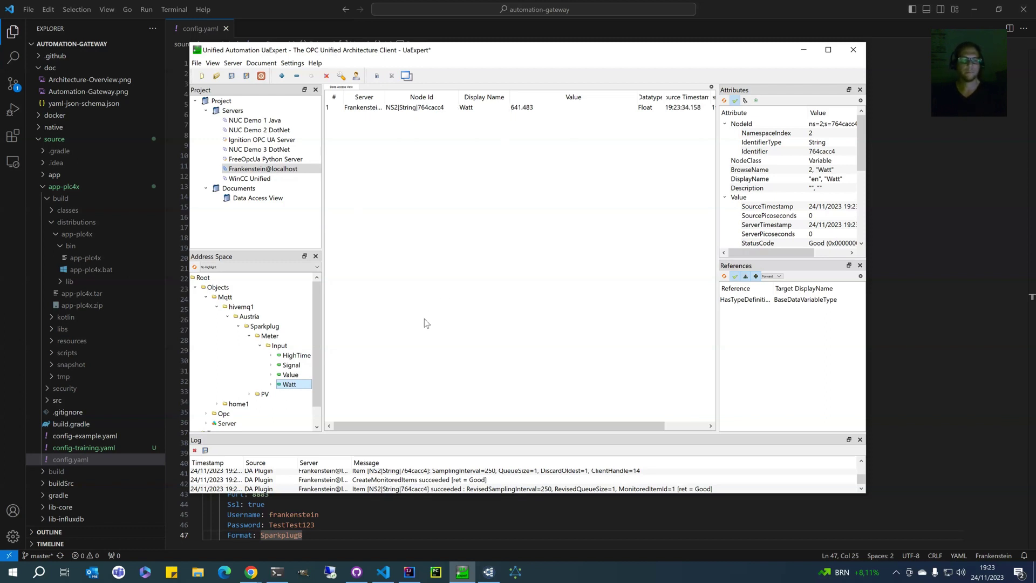
# - Collapse the hivemq1 branch and expand home1 through Original down to Meter_Input
pyautogui.click(227, 317)
pyautogui.click(217, 307)
pyautogui.click(217, 316)
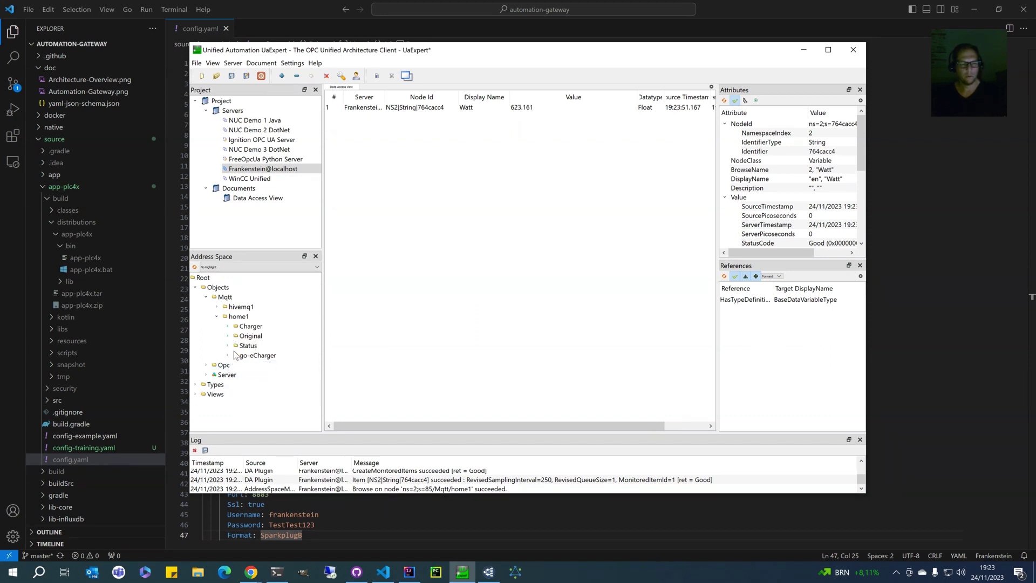
pyautogui.click(228, 335)
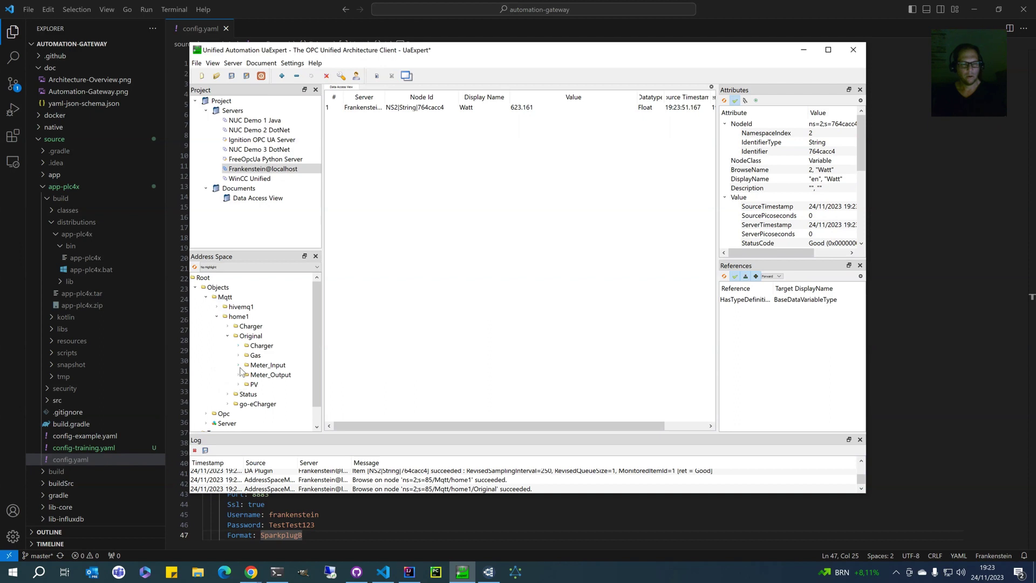
pyautogui.click(240, 366)
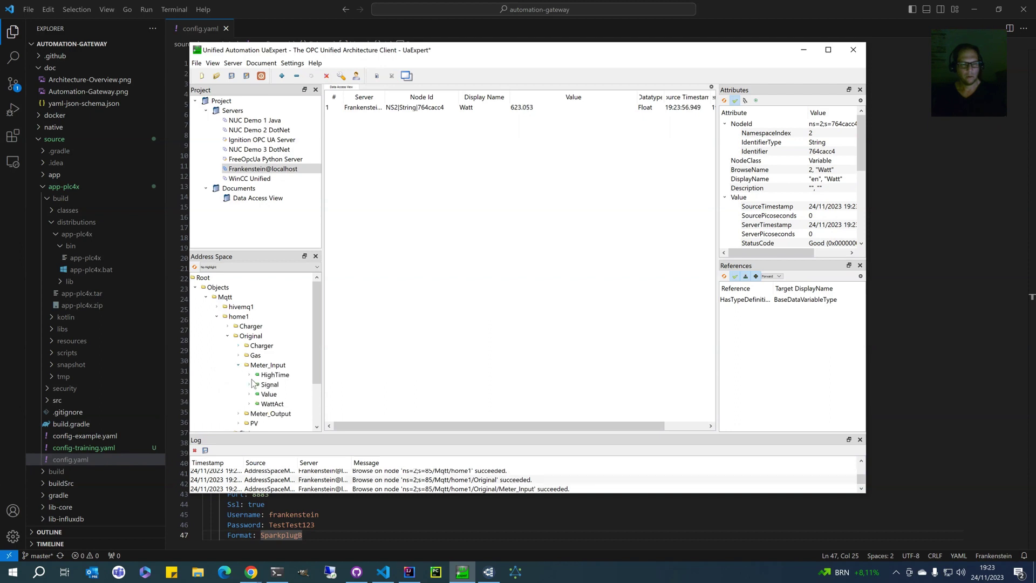
# - Add Meter_Input's Value tag to the Data Access View, widen the Value column and collapse the home1 branch
pyautogui.click(258, 405)
pyautogui.moveTo(267, 394); pyautogui.dragTo(467, 296)
pyautogui.moveTo(638, 101); pyautogui.dragTo(674, 101)
pyautogui.click(621, 116)
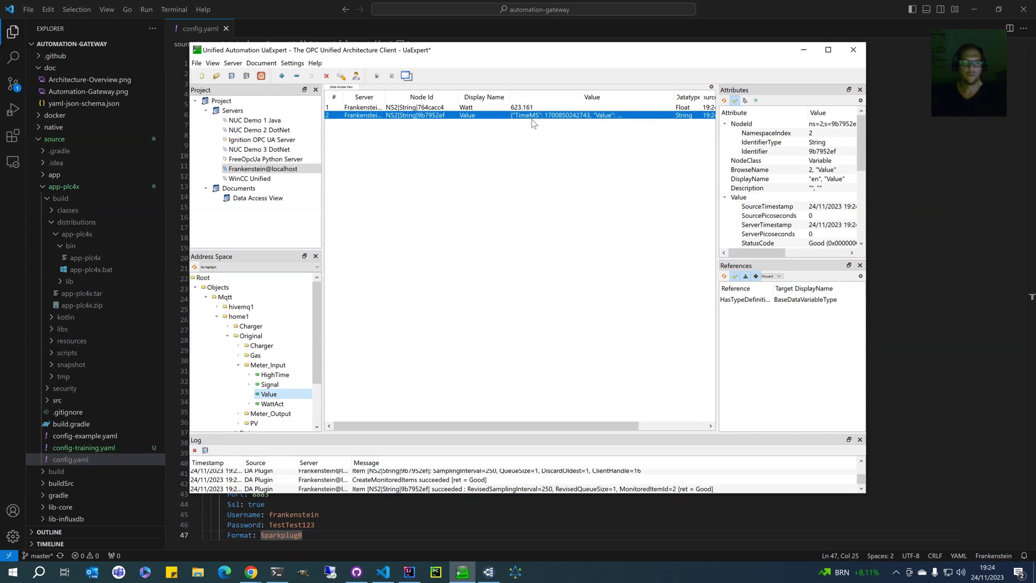
pyautogui.click(268, 405)
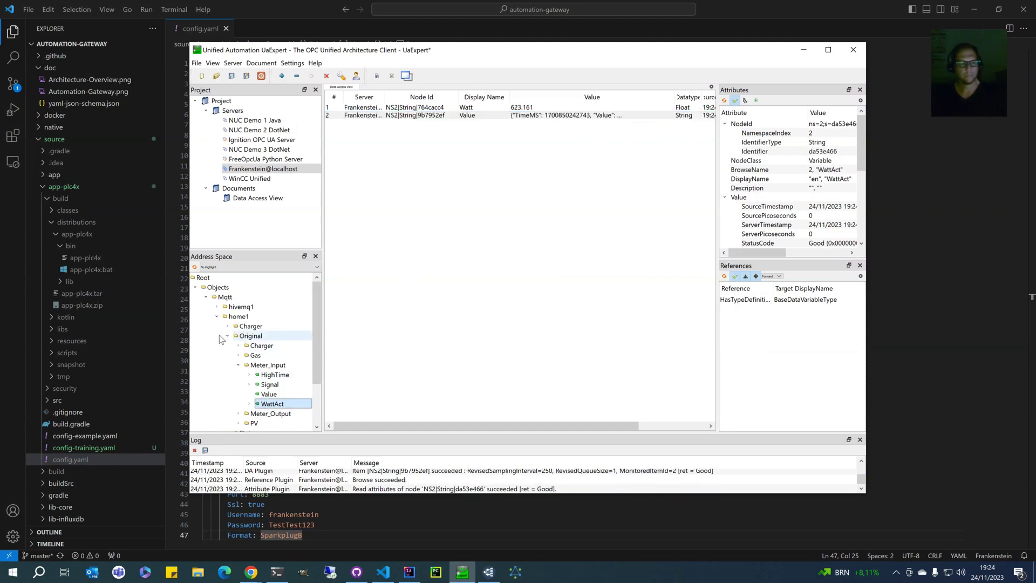
pyautogui.click(217, 317)
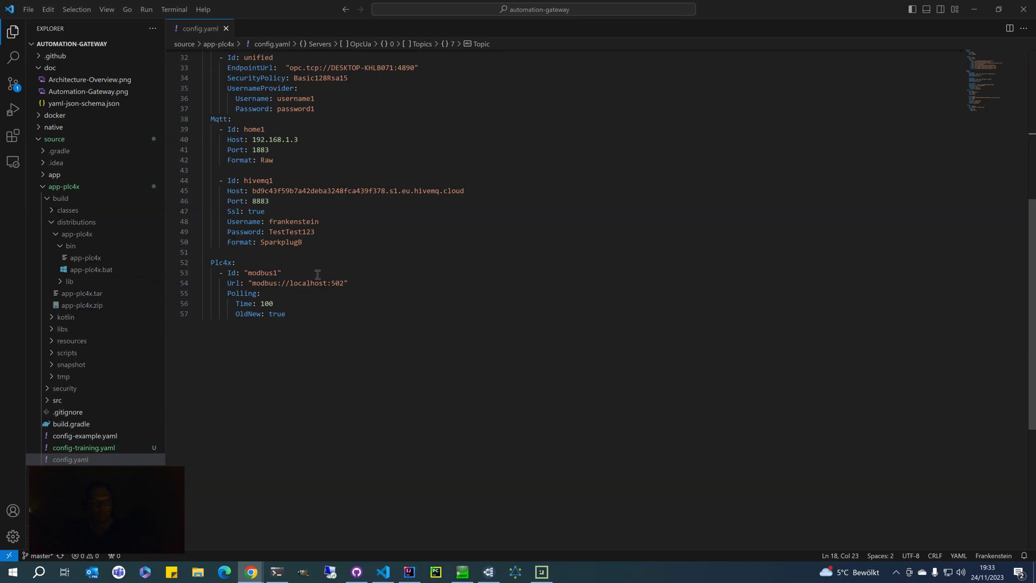
# - Review the Plc4x driver entry modbus1 and the OPC UA server's modbus1 holding-register topics in config.yaml
pyautogui.doubleClick(220, 264)
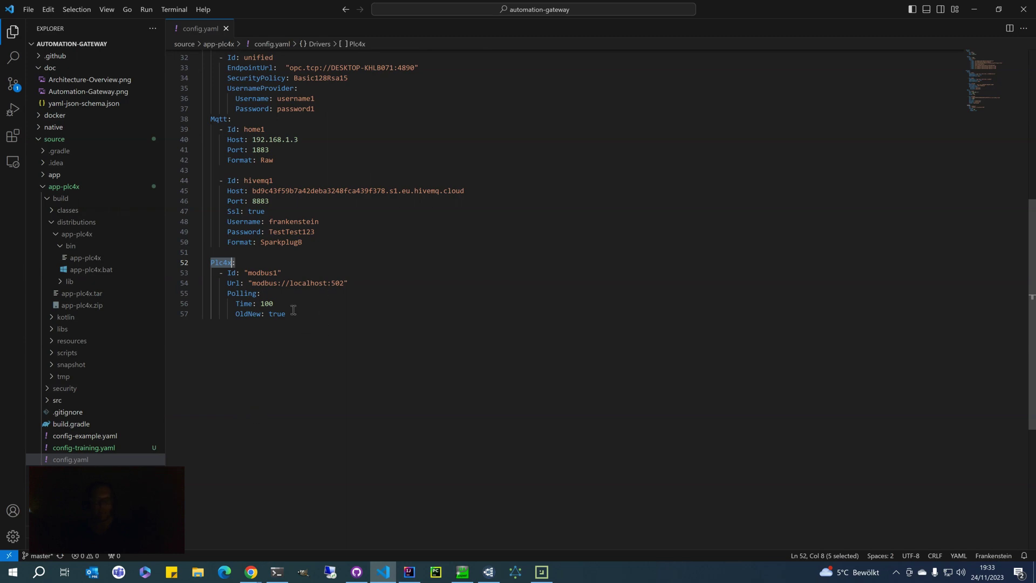
pyautogui.click(242, 327)
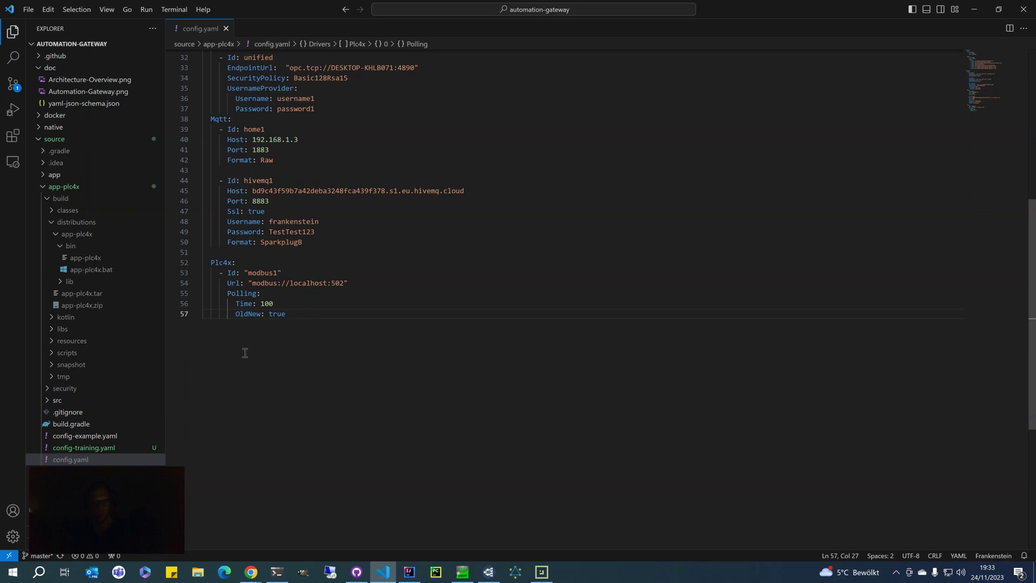
pyautogui.doubleClick(306, 284)
pyautogui.hotkey('shift', 'alt', 'Right')
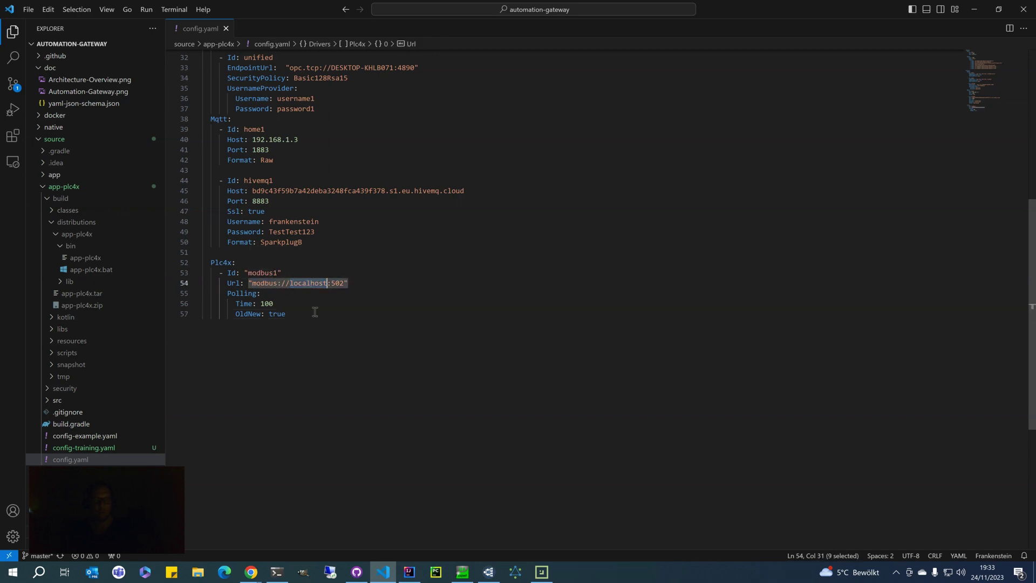
pyautogui.scroll(10, 329, 424)
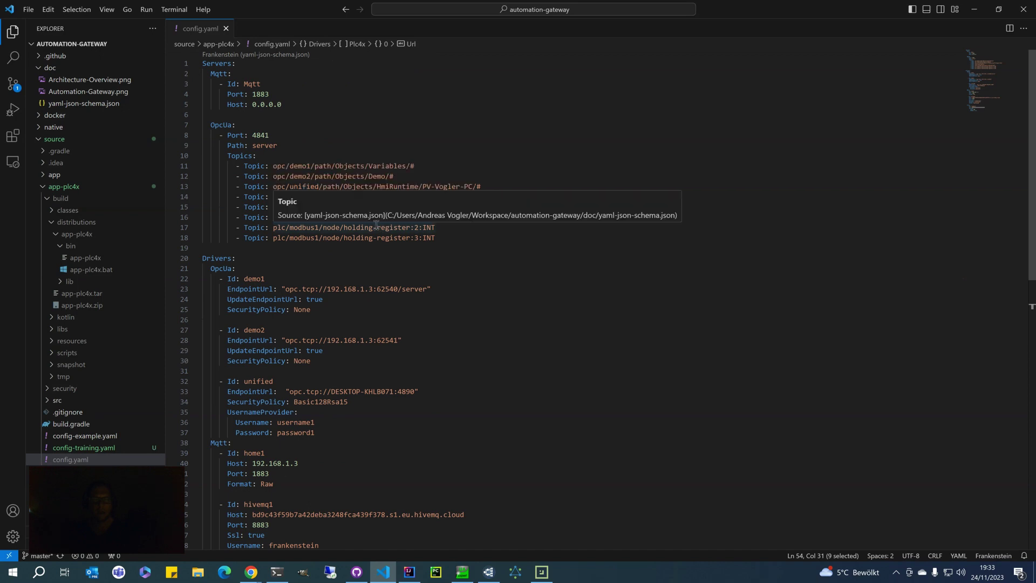
pyautogui.click(432, 249)
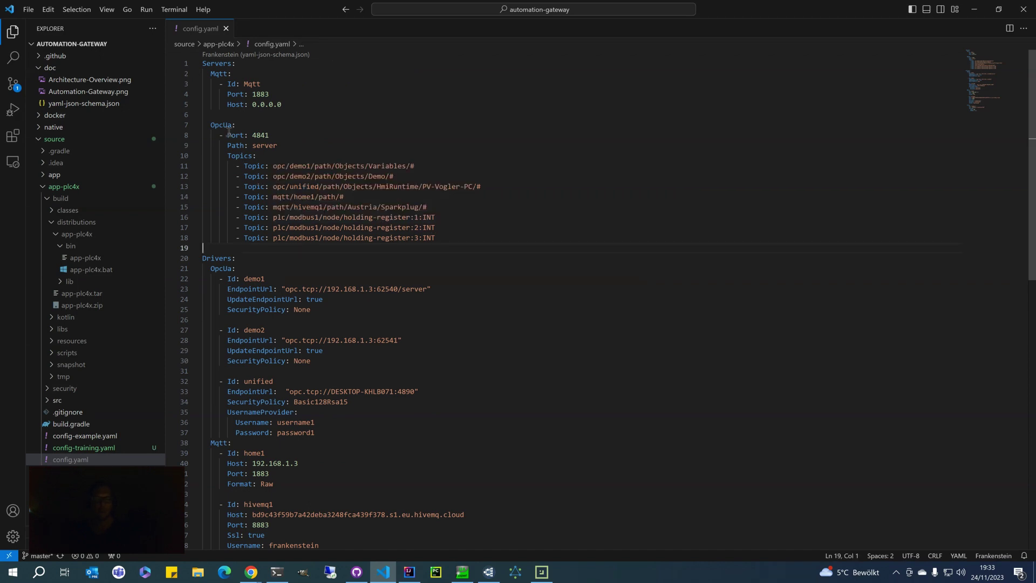
pyautogui.moveTo(229, 132)
pyautogui.moveTo(331, 292)
pyautogui.moveTo(272, 217)
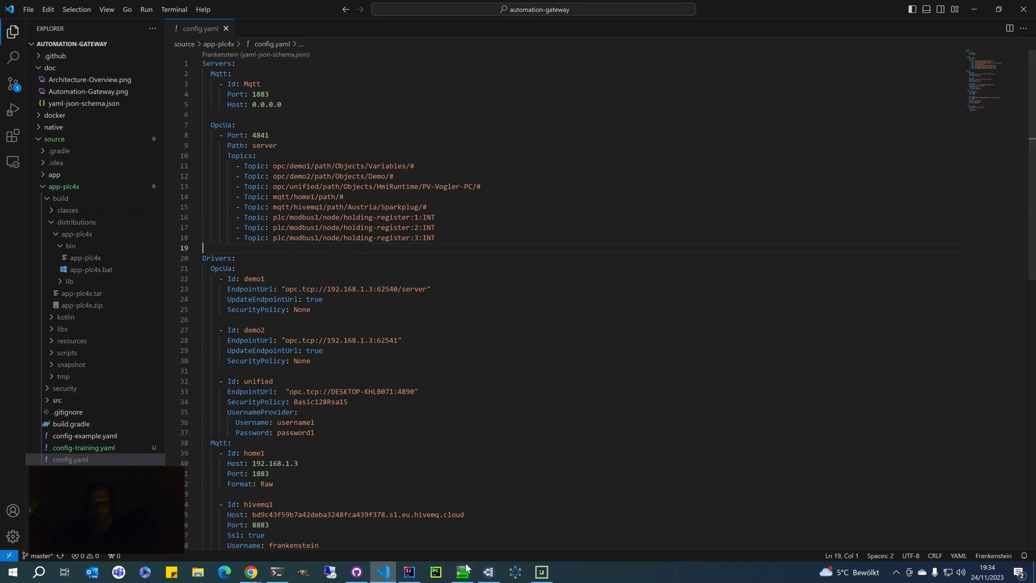
# - In UaExpert, expand Plc, modbus1 and Nodes, and add holding registers 1, 2 and 3 to the Data Access View
pyautogui.hotkey('alt', 'Tab')
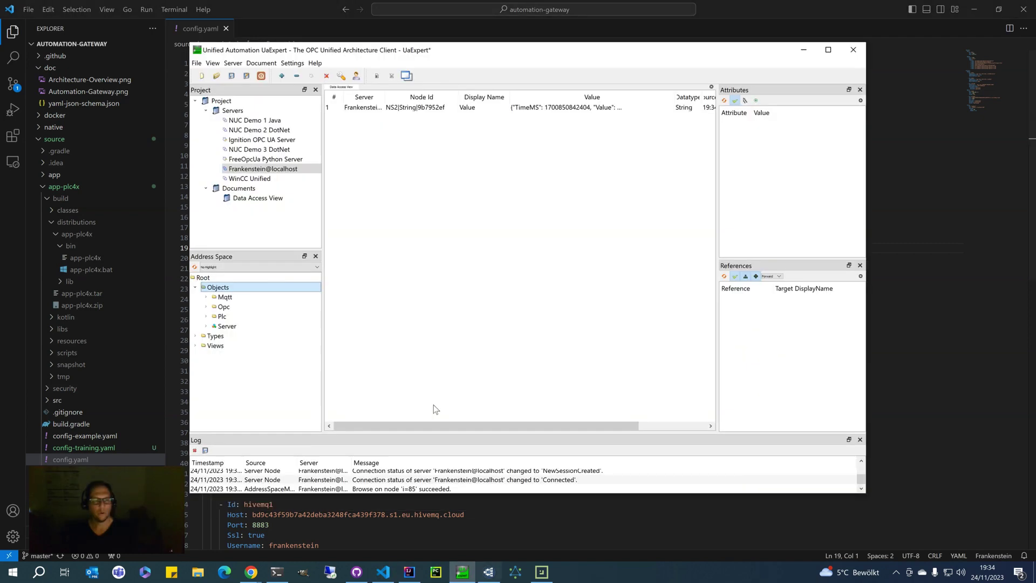
pyautogui.doubleClick(223, 291)
pyautogui.doubleClick(223, 292)
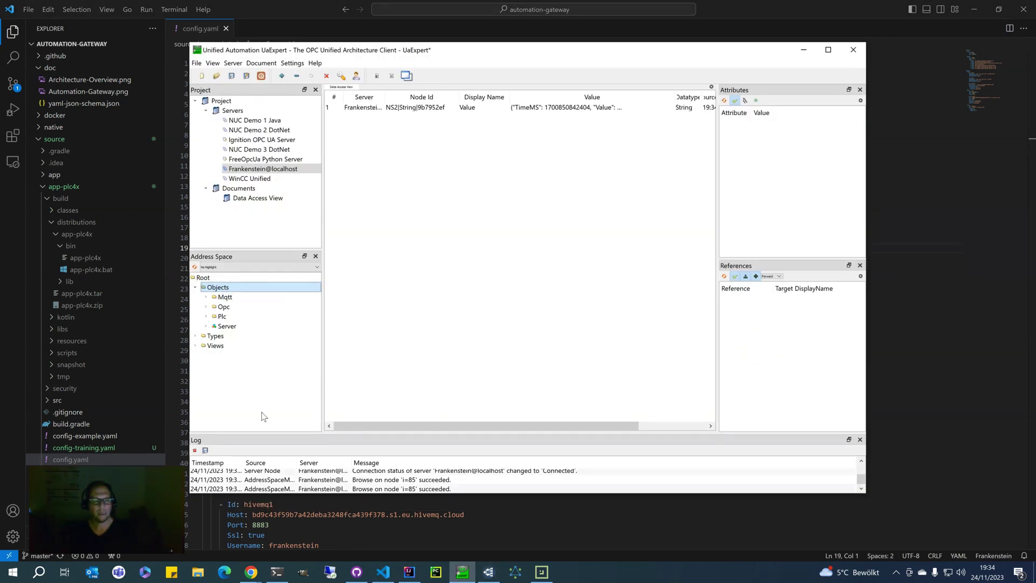
pyautogui.click(207, 317)
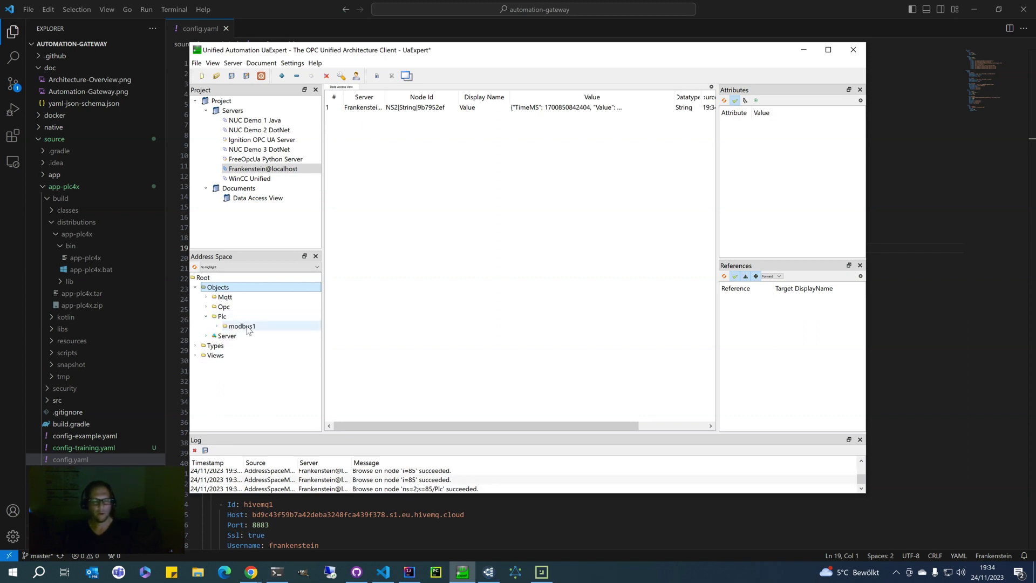
pyautogui.click(217, 326)
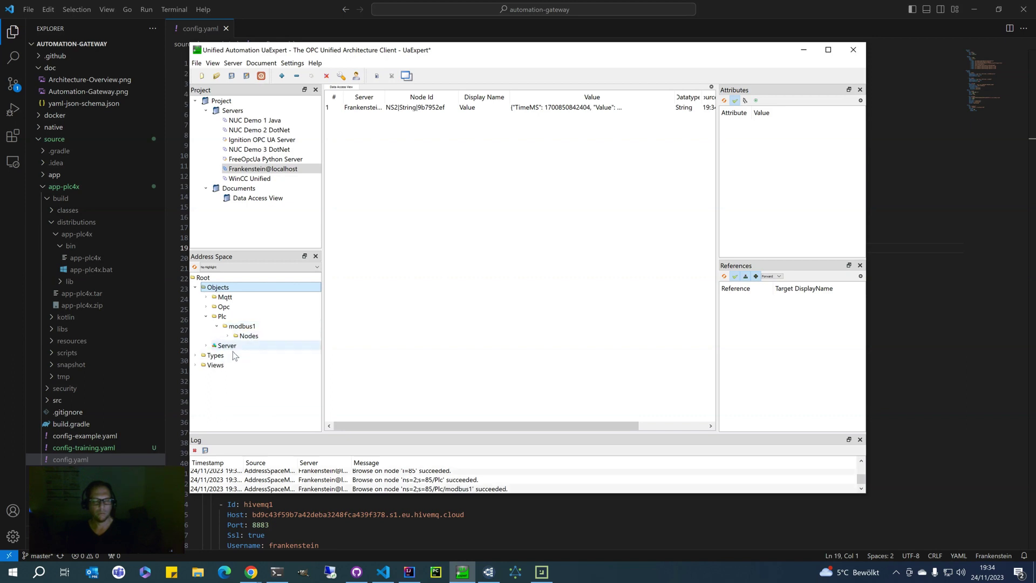
pyautogui.click(228, 337)
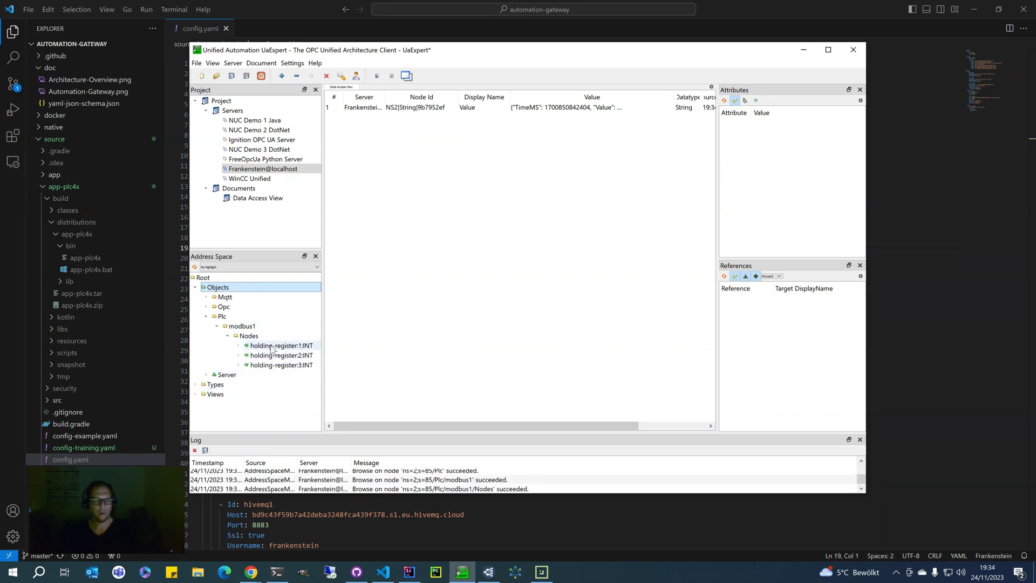
pyautogui.moveTo(269, 346); pyautogui.dragTo(423, 225)
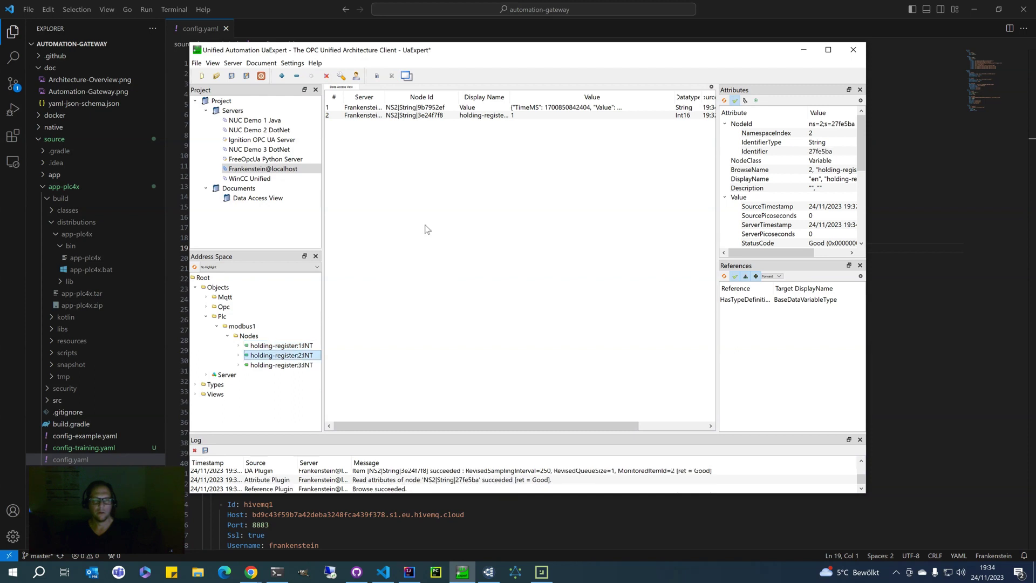
pyautogui.moveTo(280, 365); pyautogui.dragTo(506, 250)
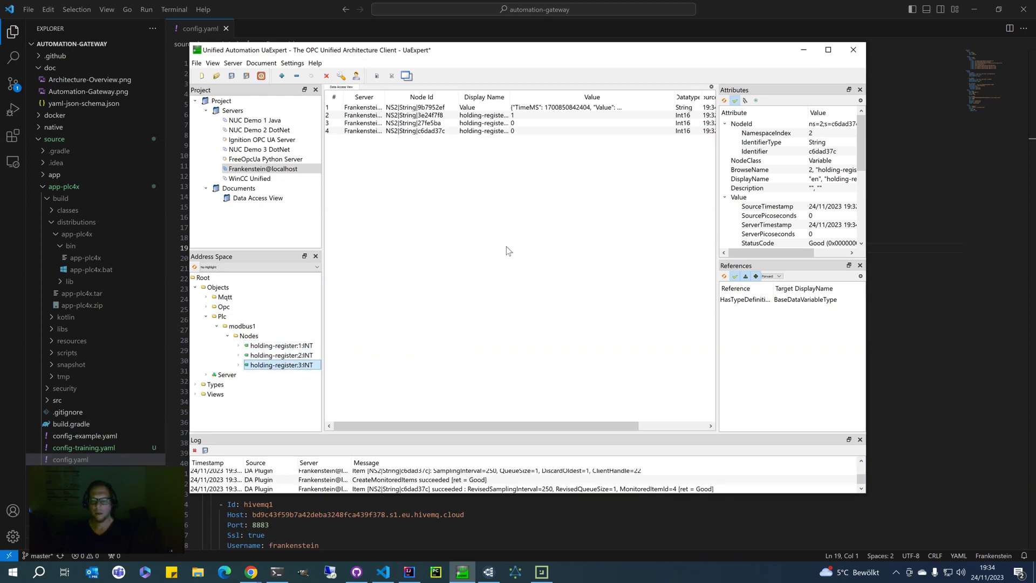
# - In ModbusPal, open slave 1's holding registers and set register 1 to 999
pyautogui.click(535, 572)
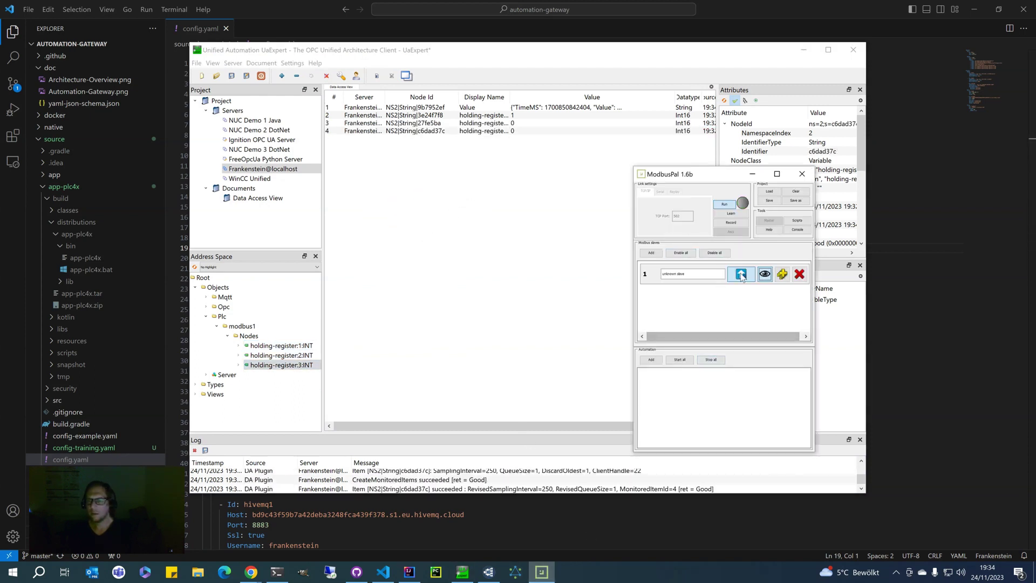
pyautogui.click(766, 274)
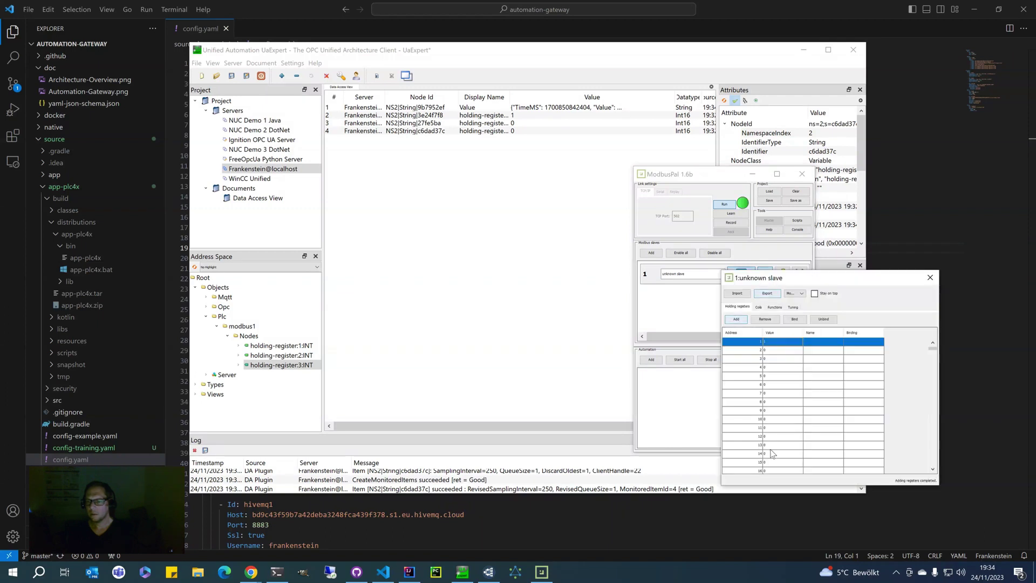
pyautogui.doubleClick(777, 342)
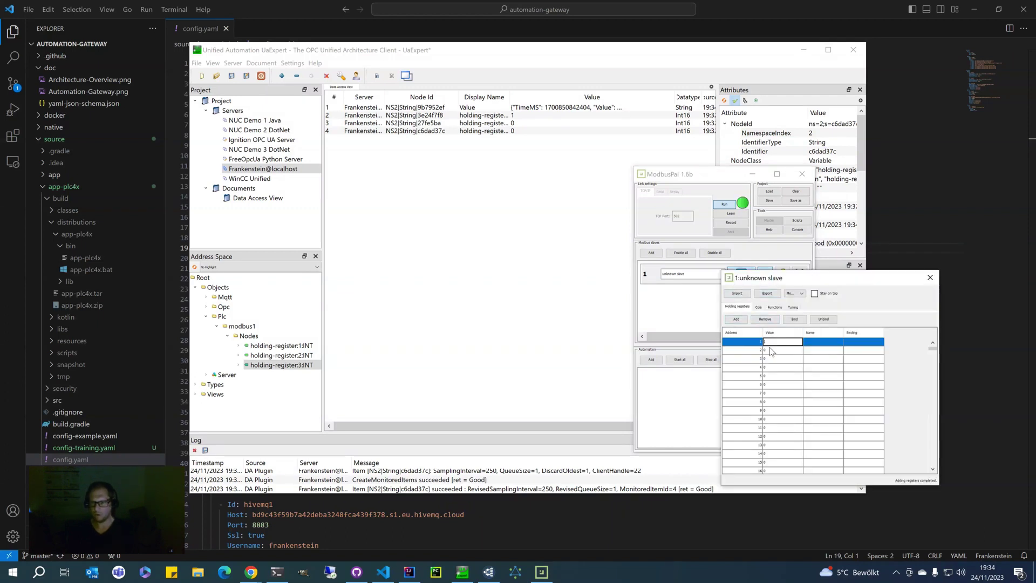
pyautogui.press('Return')
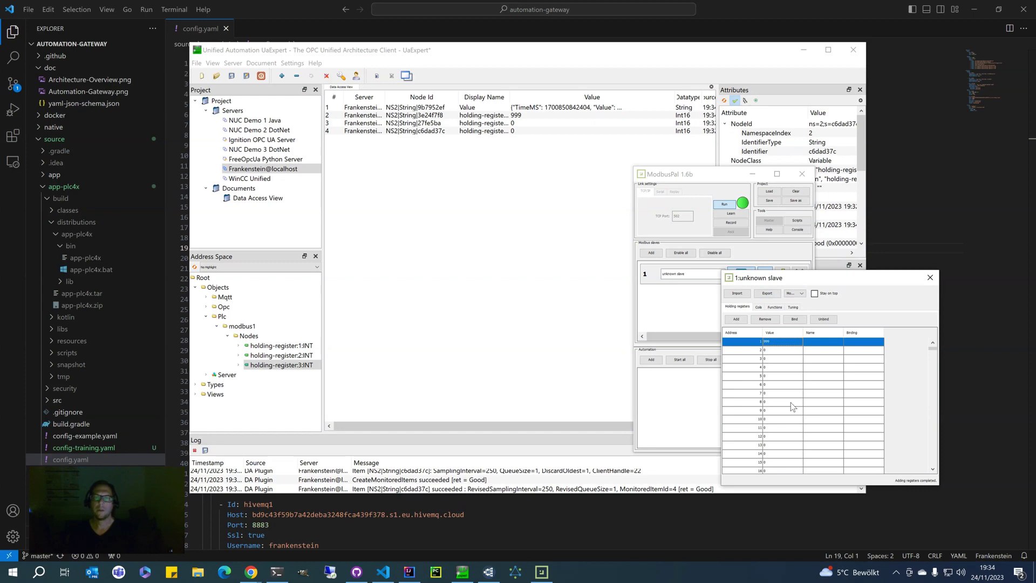
# - Move the UaExpert window beside the ModbusPal register table and write 111 to holding-register:2:INT
pyautogui.doubleClick(521, 123)
pyautogui.moveTo(602, 54); pyautogui.dragTo(452, 58)
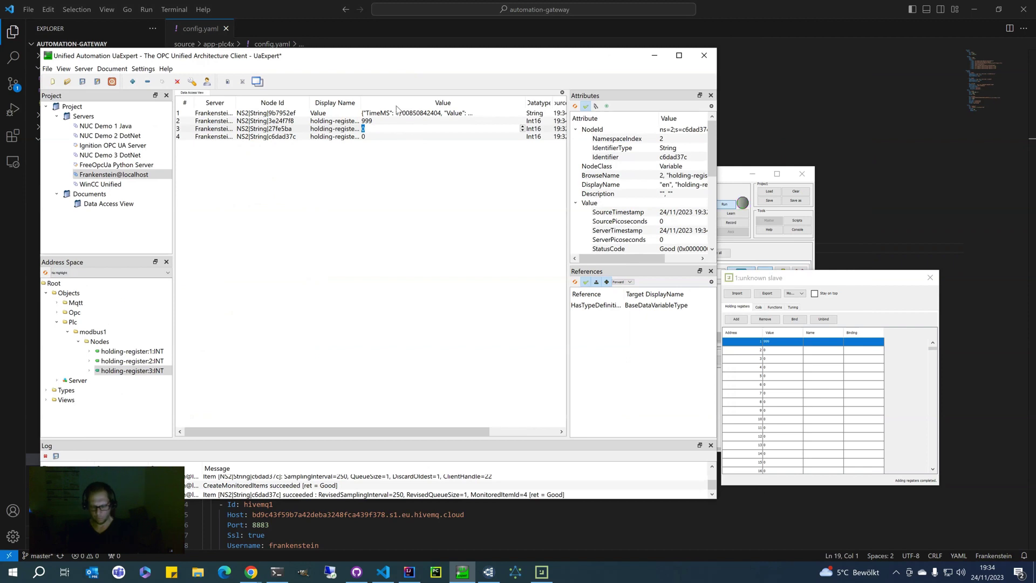
pyautogui.write('111')
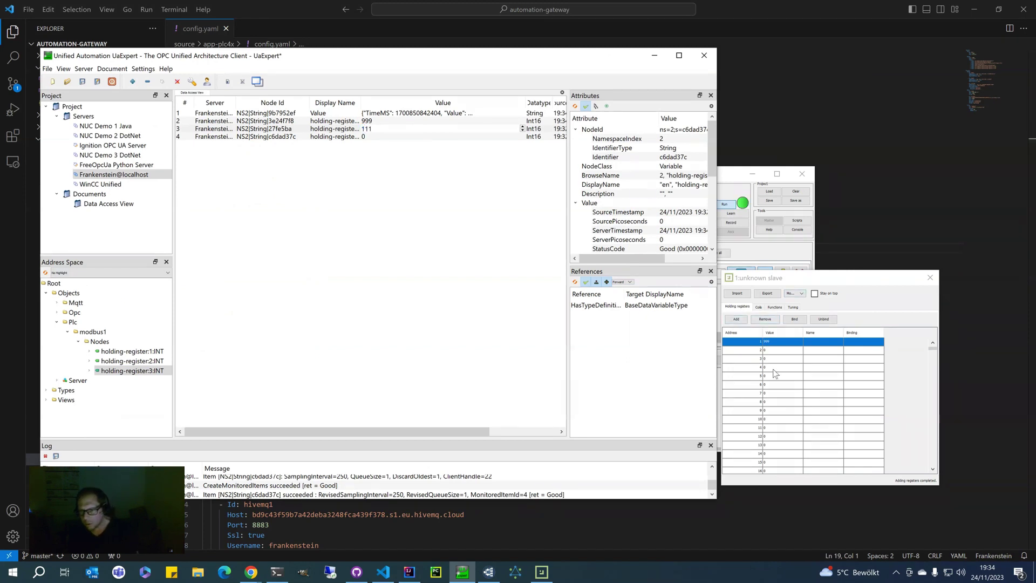
pyautogui.press('Return')
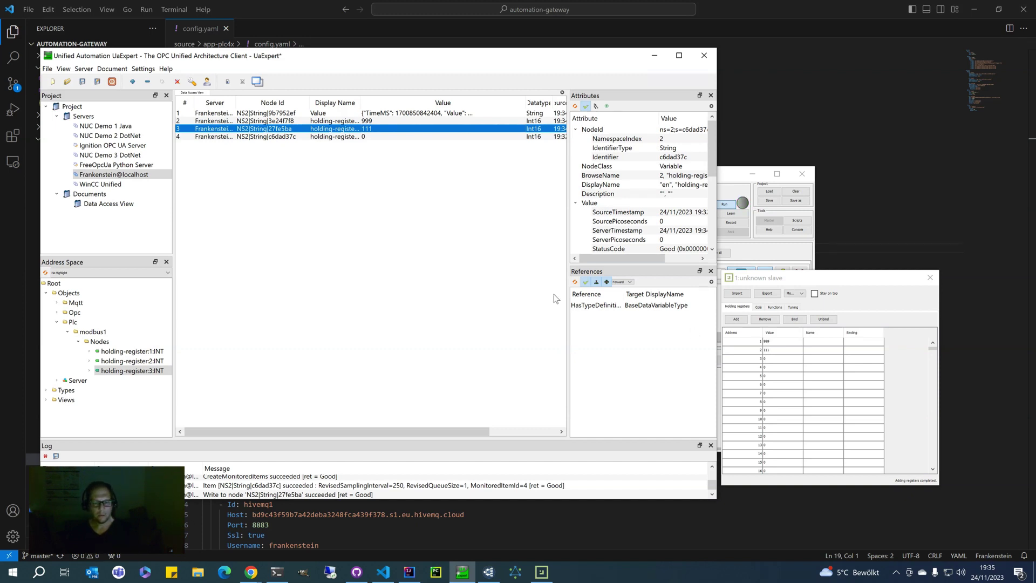
# - In MQTT Explorer, leave the HiveMQ connection and open the advanced settings of the Frankenstein connection
pyautogui.click(490, 573)
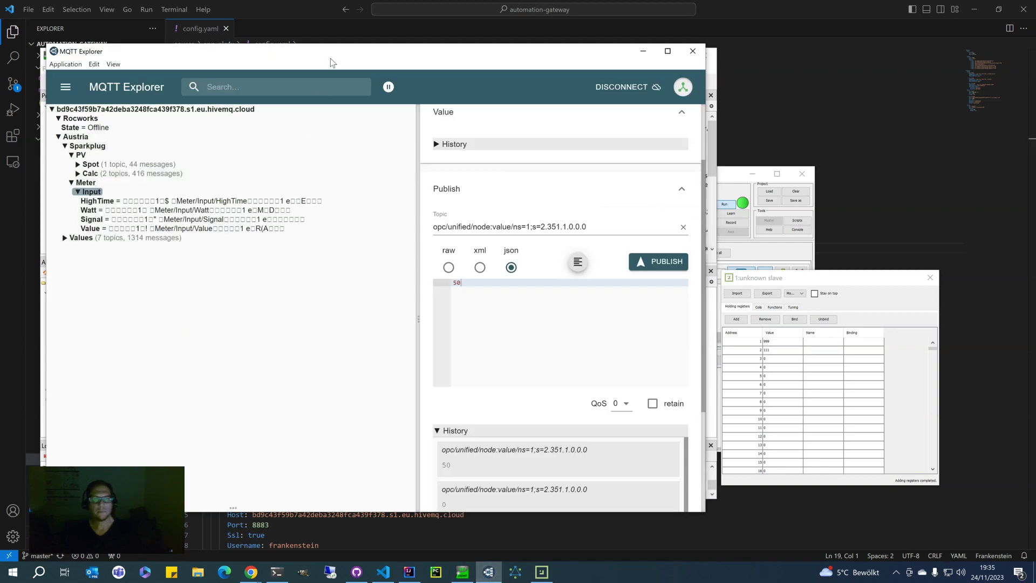
pyautogui.click(485, 574)
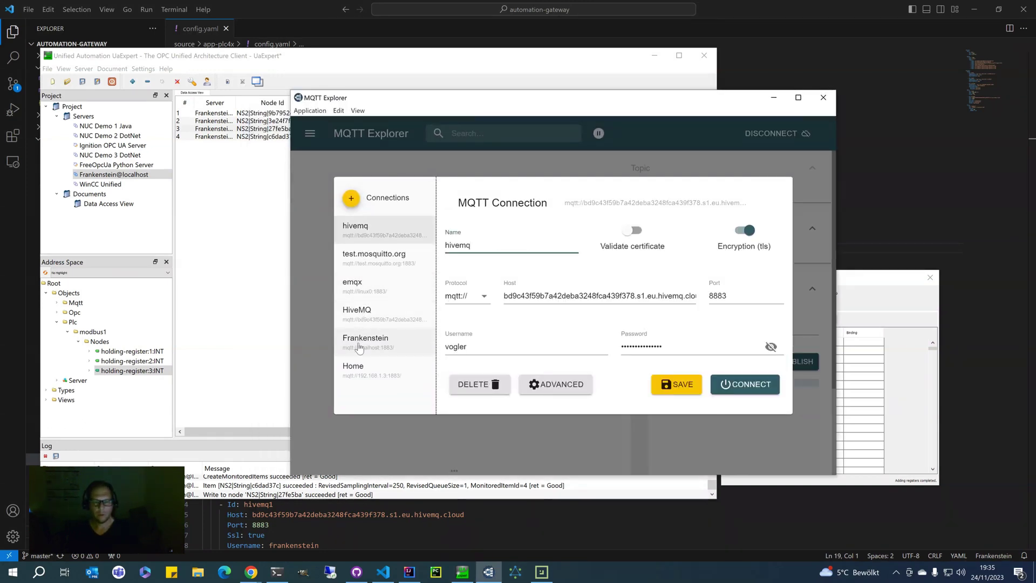
pyautogui.click(360, 346)
pyautogui.click(549, 385)
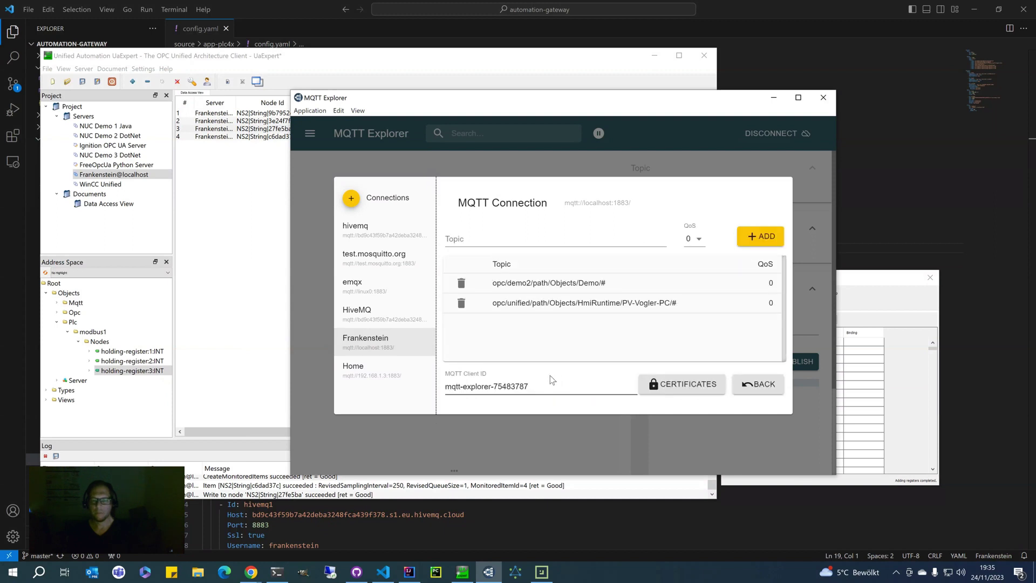
# - Copy the topic plc/modbus1/node/holding-register:1:INT from the OPC UA server's topics in config.yaml
pyautogui.hotkey('alt', 'Tab')
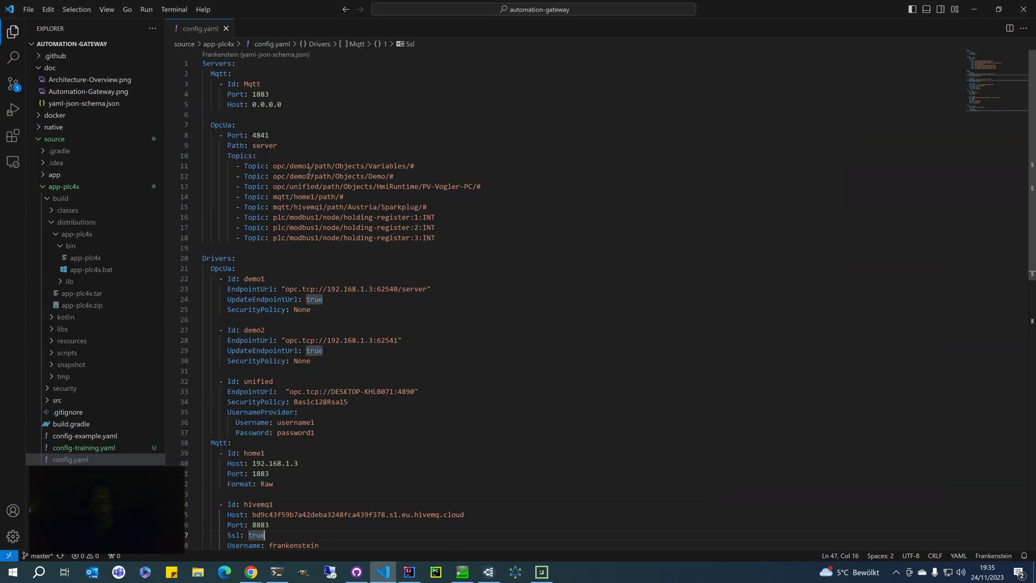
pyautogui.moveTo(274, 217); pyautogui.dragTo(440, 218)
pyautogui.hotkey('ctrl', 'c')
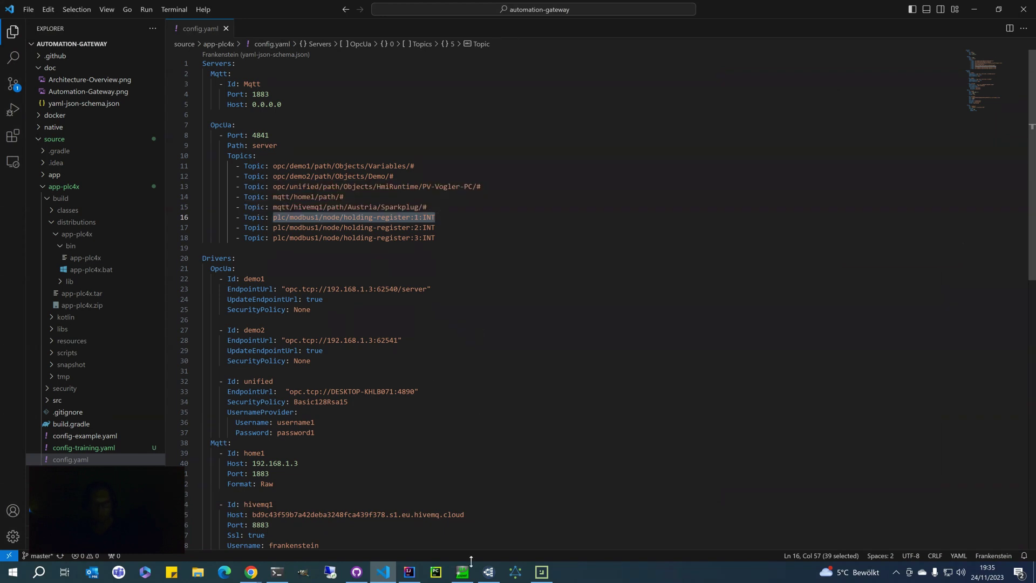
# - Add plc/modbus1/node/holding-register:1:INT to the Frankenstein connection's subscriptions in MQTT Explorer, connect and expand the opc branch
pyautogui.click(488, 573)
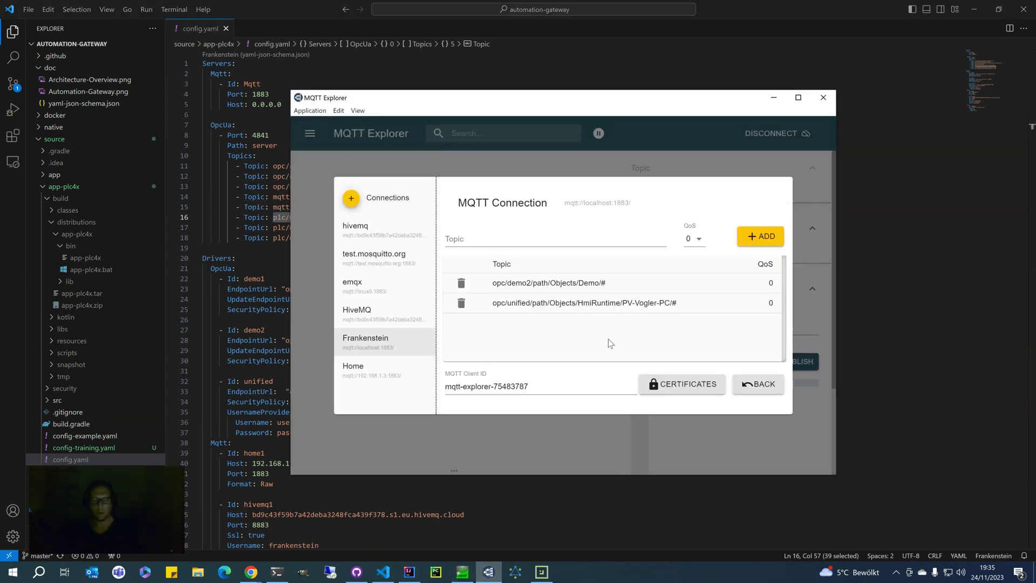
pyautogui.click(536, 240)
pyautogui.hotkey('ctrl', 'v')
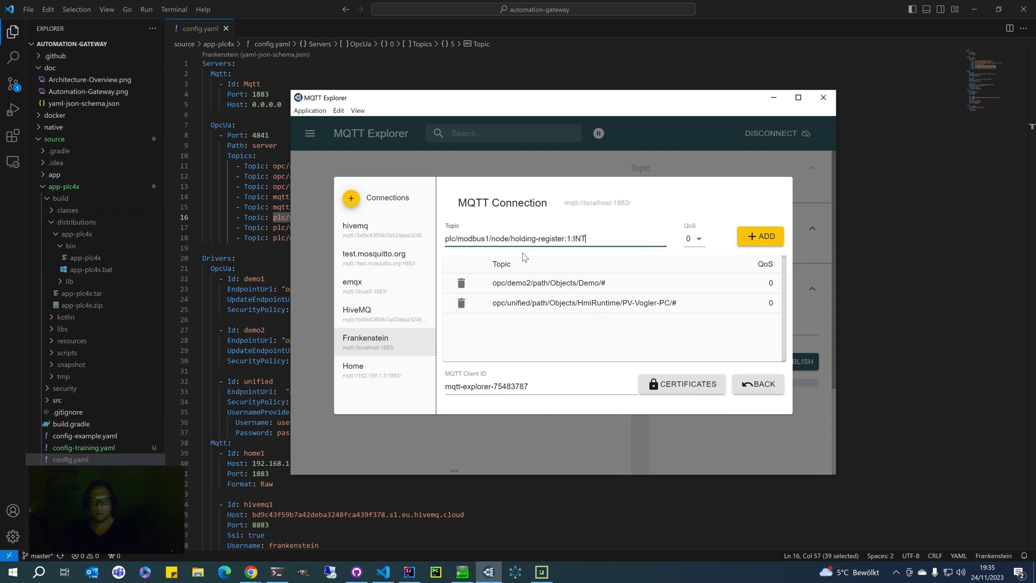
pyautogui.click(756, 237)
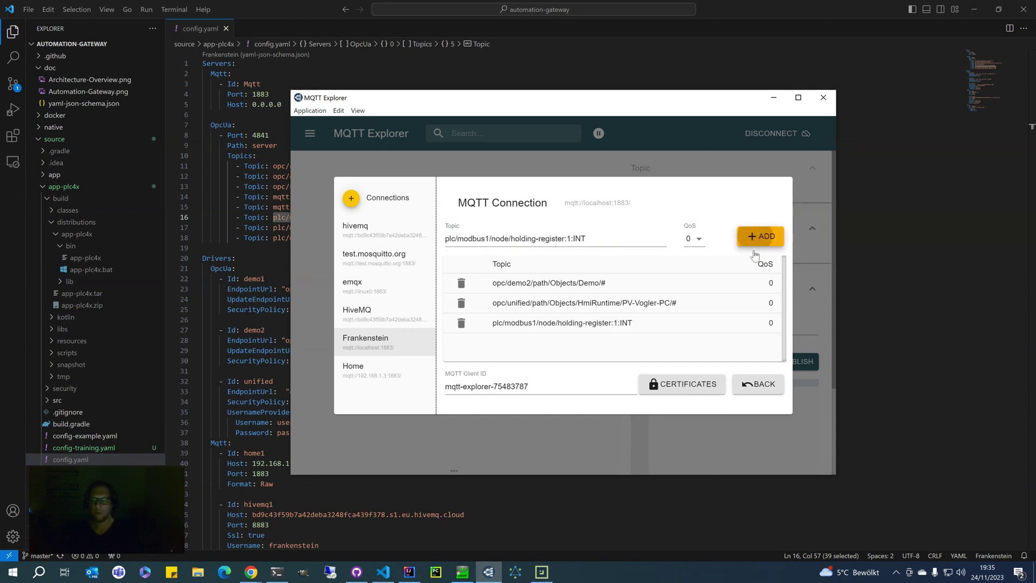
pyautogui.click(756, 385)
pyautogui.click(731, 386)
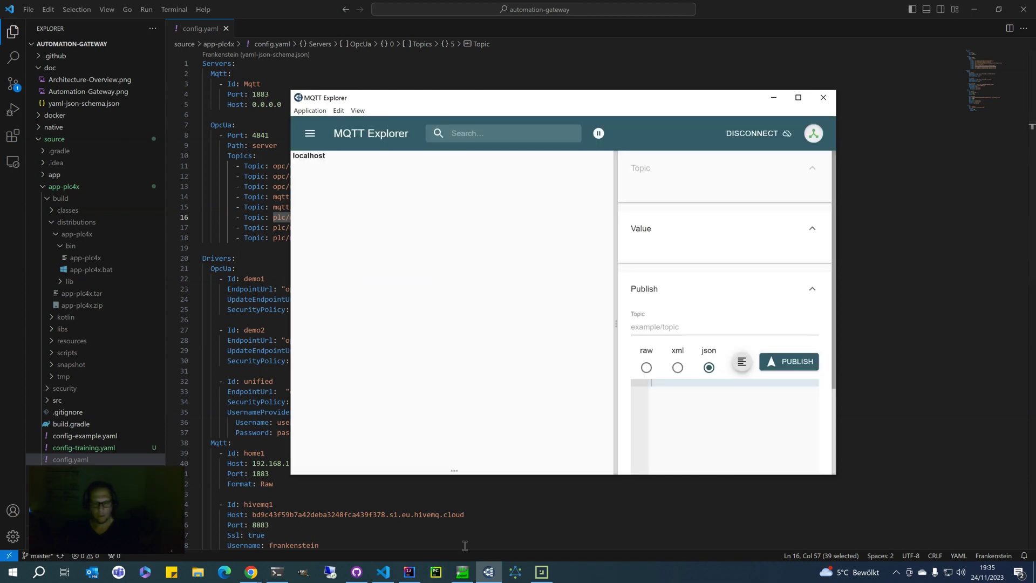
pyautogui.click(303, 165)
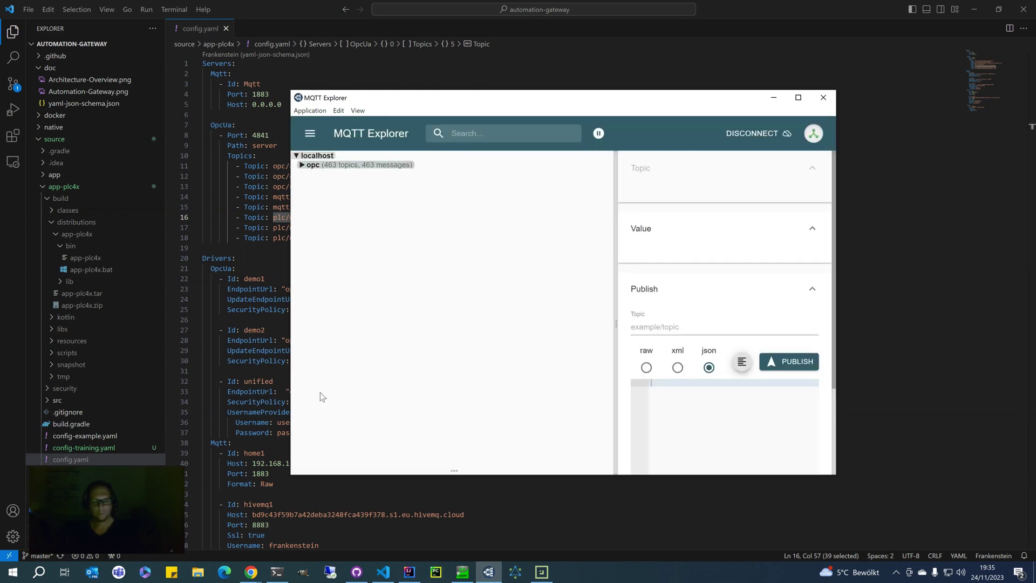
# - Reopen slave 1's register table in ModbusPal and set holding register 1 to 1
pyautogui.click(537, 578)
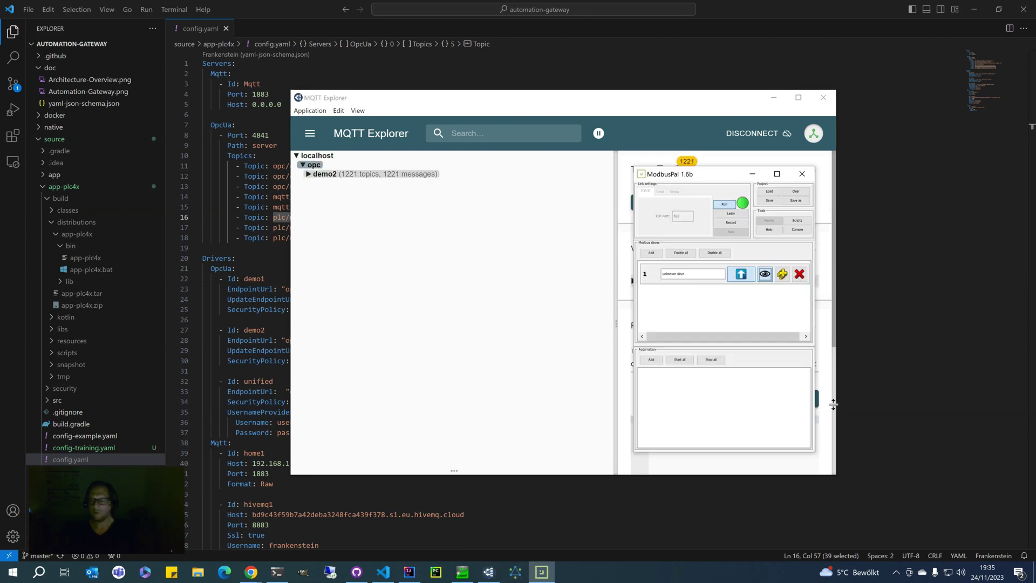
pyautogui.click(768, 275)
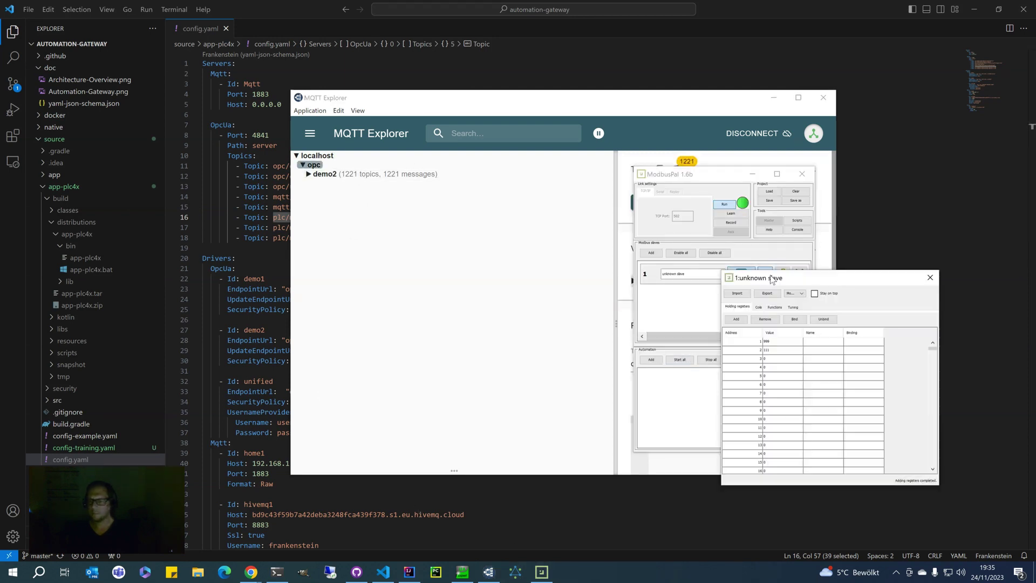
pyautogui.click(779, 343)
pyautogui.write('1')
pyautogui.press('Return')
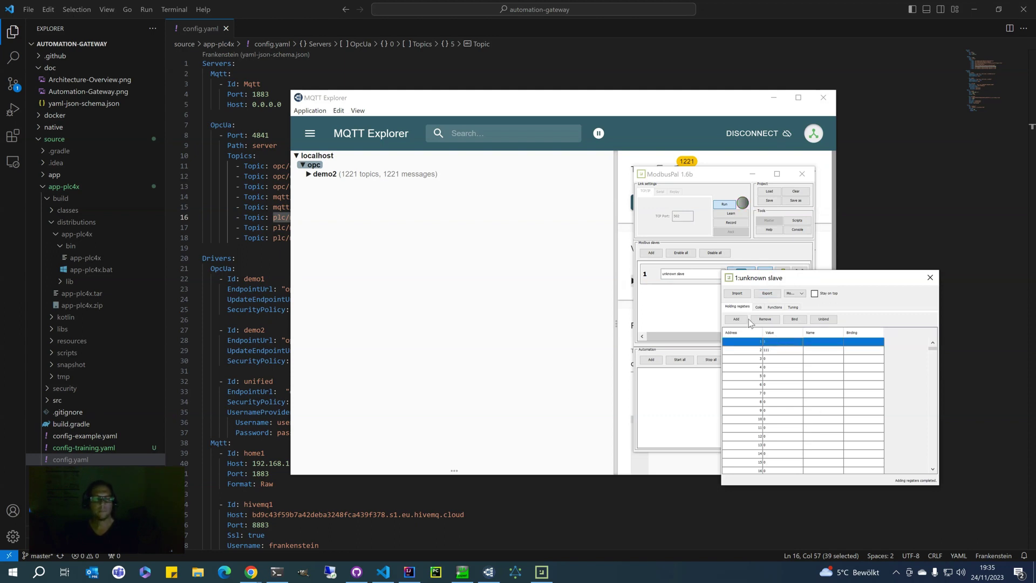
# - In MQTT Explorer, expand plc, modbus1 and node, and examine the JSON payload of holding-register:1:INT in a widened value pane
pyautogui.click(312, 255)
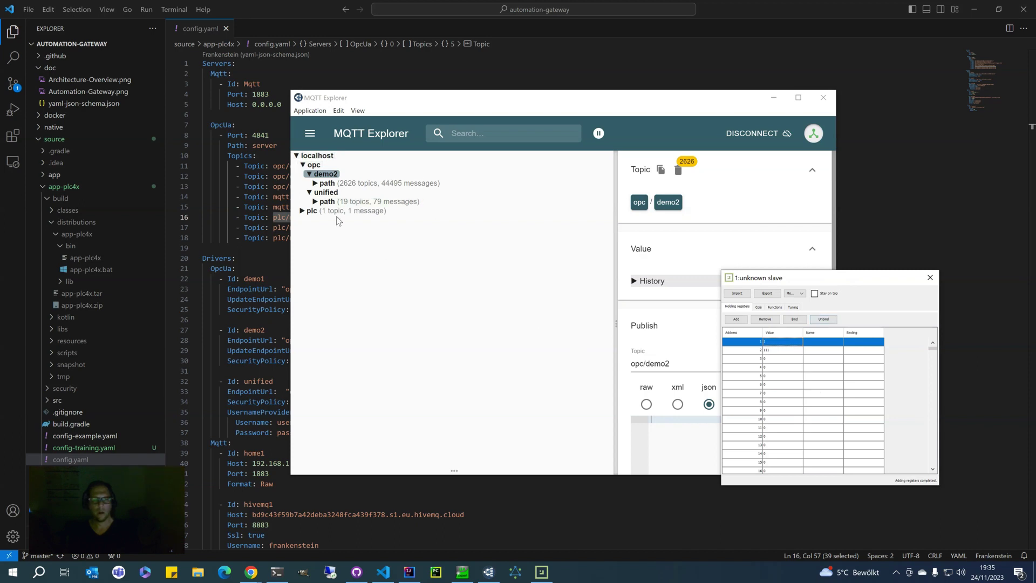
pyautogui.click(312, 211)
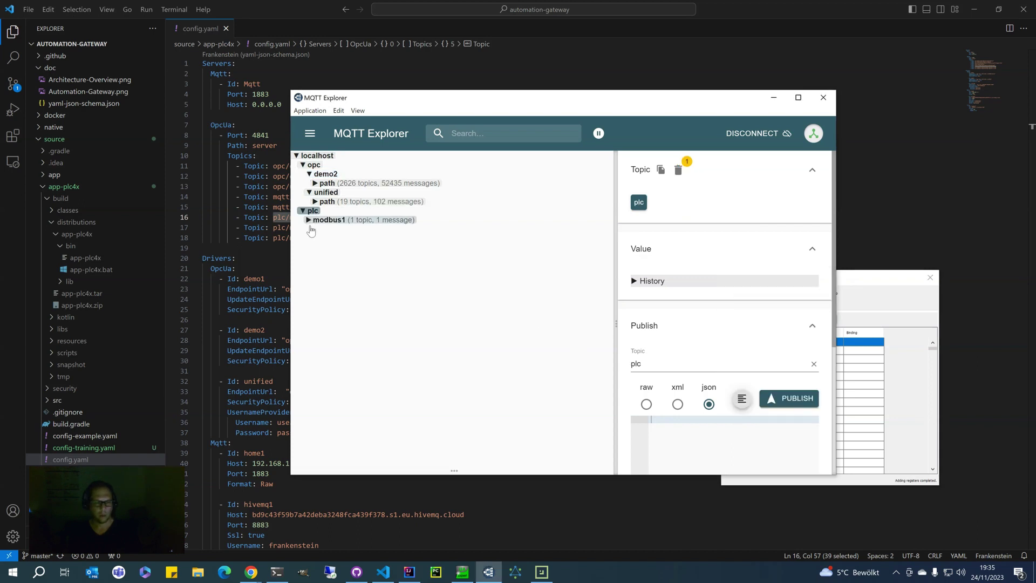
pyautogui.click(310, 224)
pyautogui.click(312, 229)
pyautogui.click(488, 238)
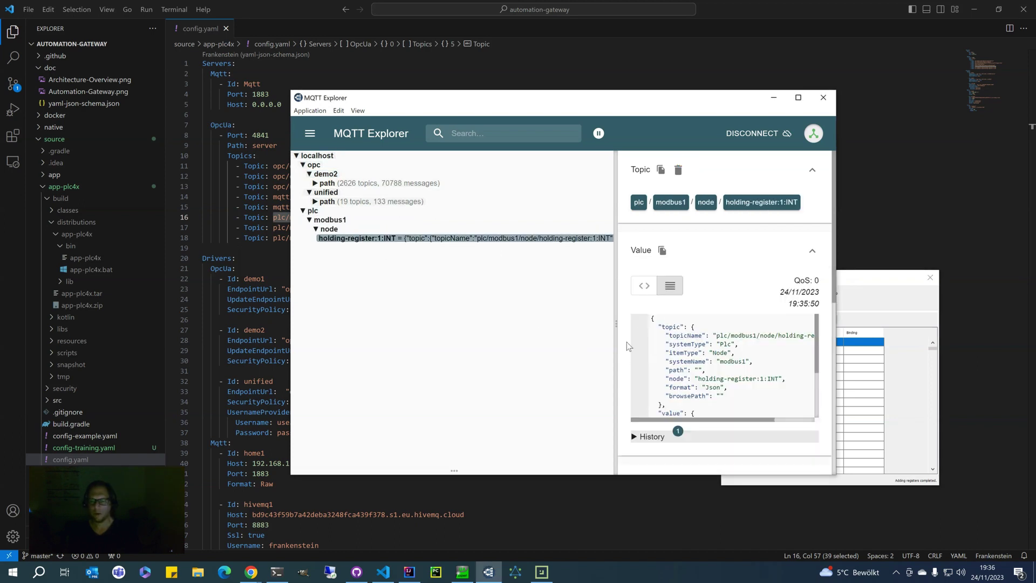
pyautogui.moveTo(618, 326); pyautogui.dragTo(515, 321)
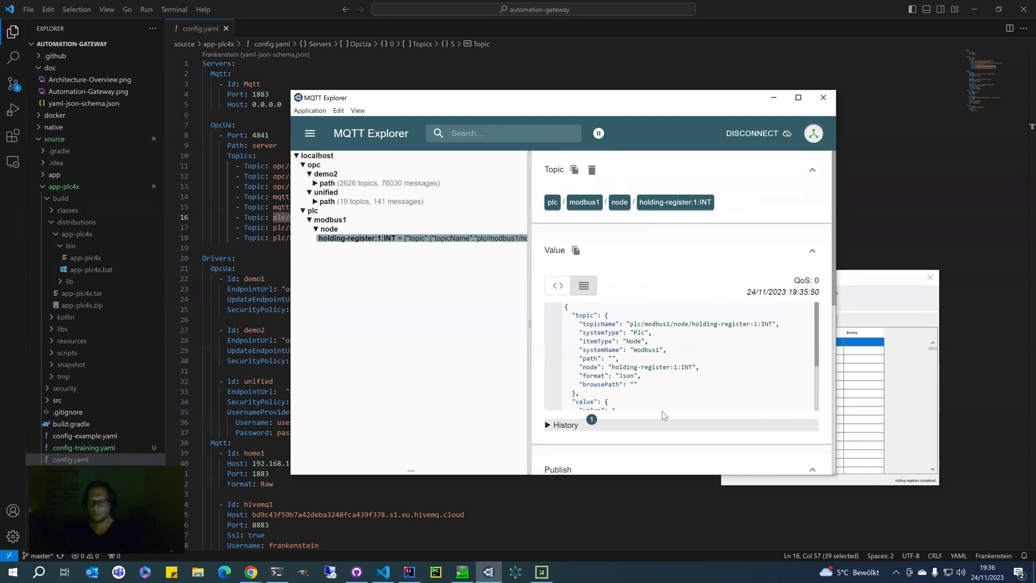
pyautogui.scroll(-3, 670, 376)
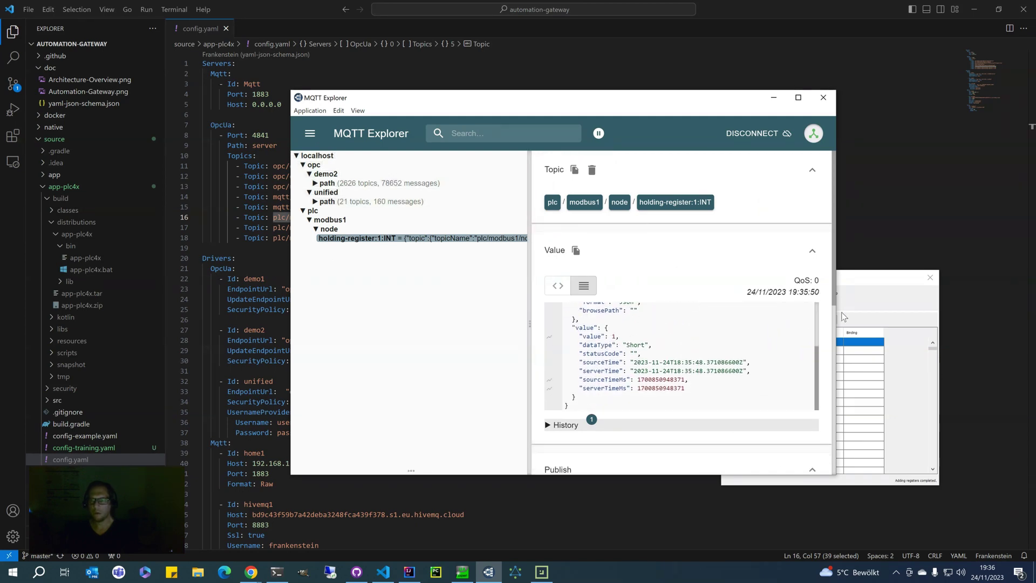
# - Move the MQTT Explorer window clear of ModbusPal and set holding register 1 to 999
pyautogui.moveTo(702, 98); pyautogui.dragTo(510, 65)
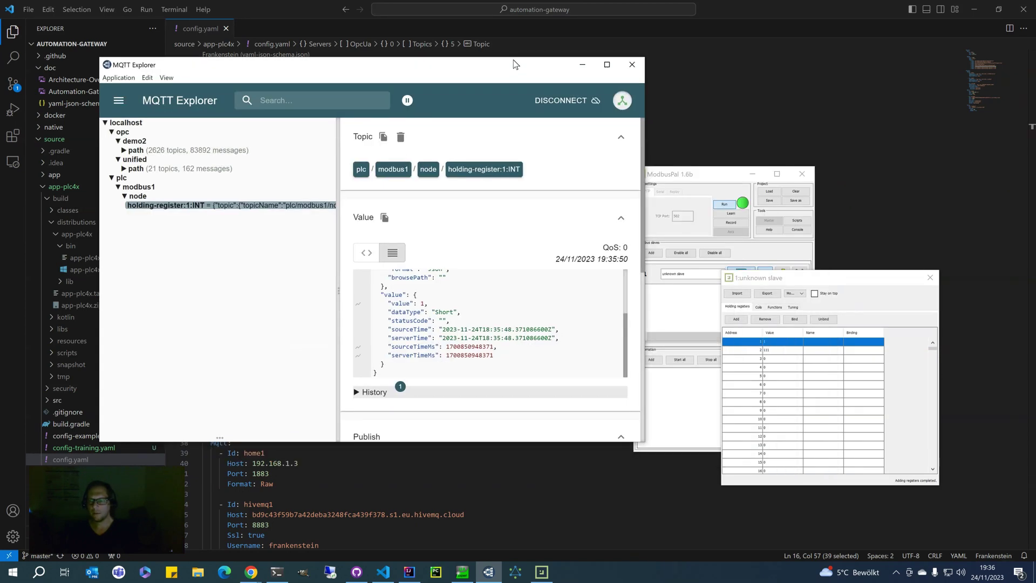
pyautogui.doubleClick(779, 341)
pyautogui.write('99')
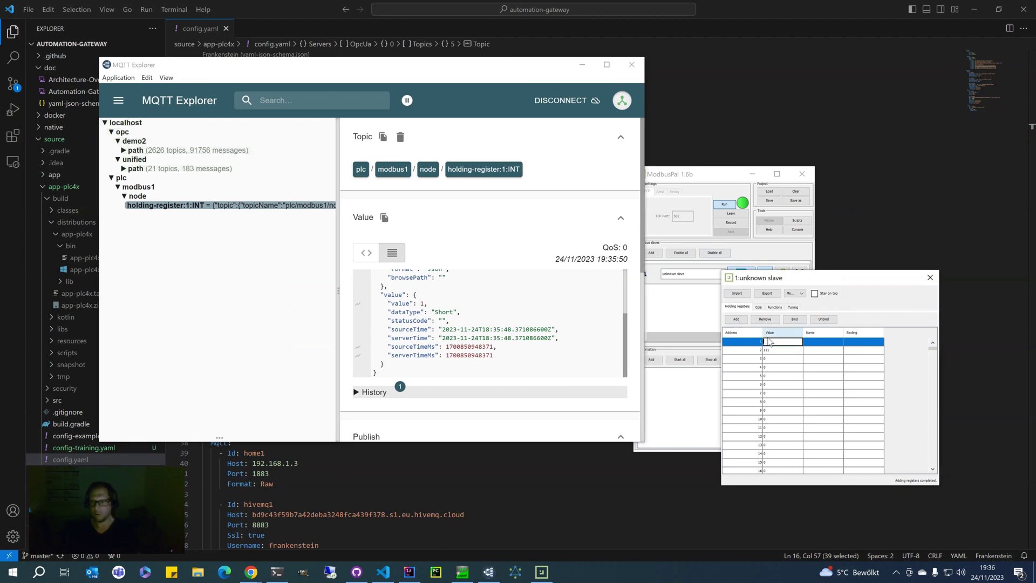
pyautogui.press('Return')
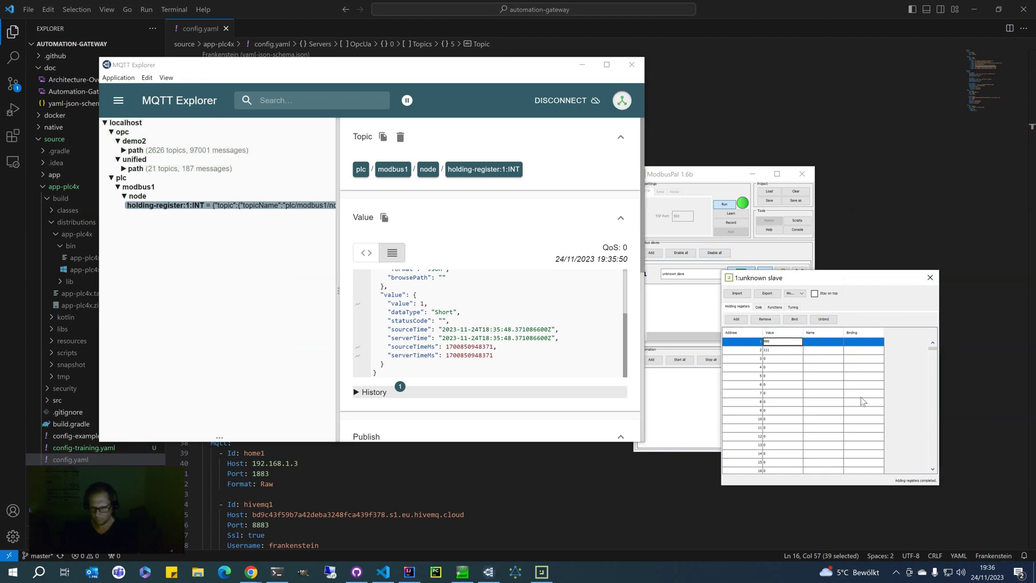
# - Check the updated value in the JSON payload of holding-register:1:INT in MQTT Explorer
pyautogui.moveTo(420, 303); pyautogui.dragTo(443, 307)
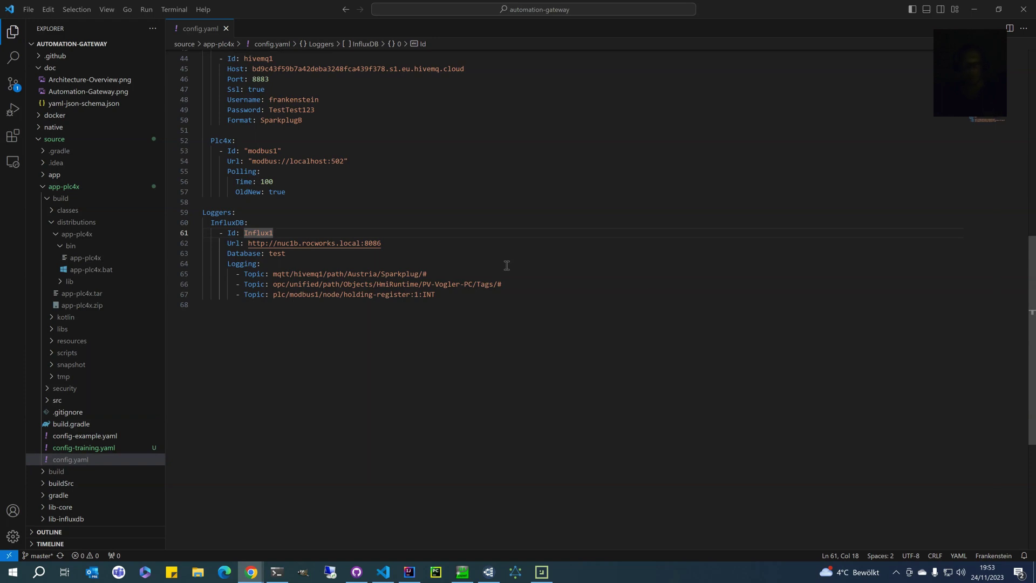
# - In config.yaml, examine the InfluxDB logger's URL, database and logged MQTT, OPC UA and PLC topics alongside the Plc4x polling settings
pyautogui.click(504, 296)
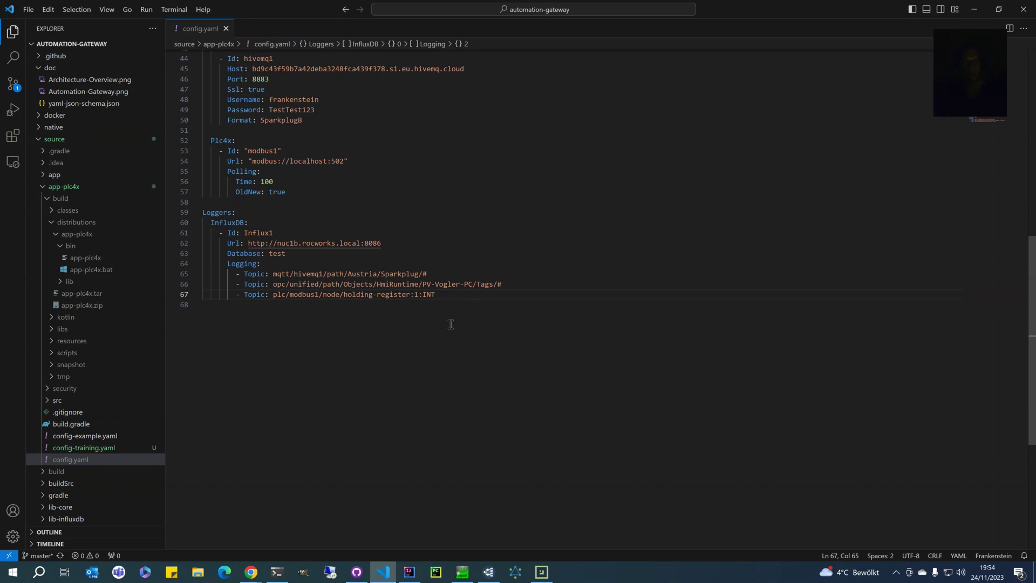
pyautogui.moveTo(416, 293)
pyautogui.click(493, 184)
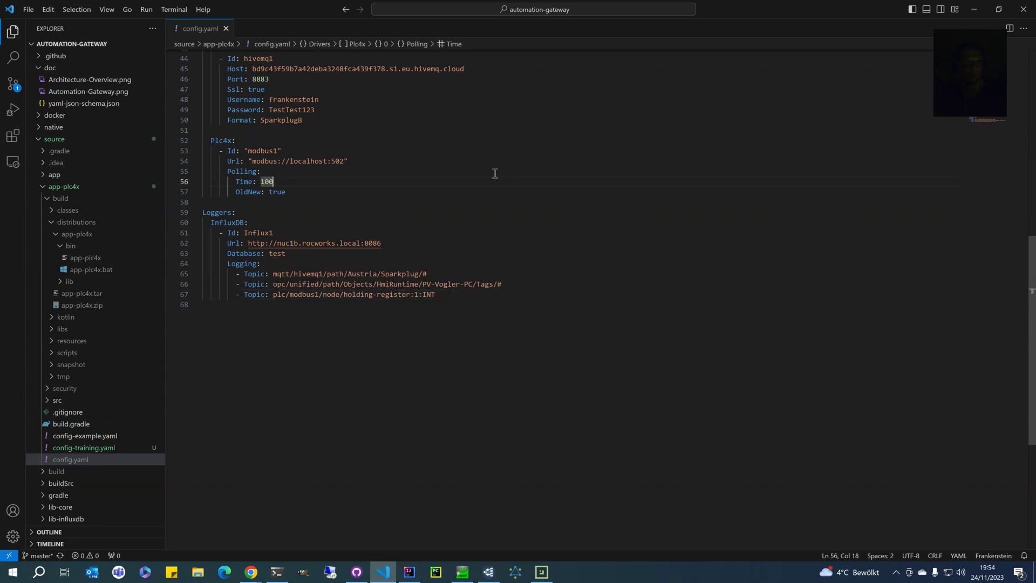
pyautogui.moveTo(230, 222)
pyautogui.click(367, 260)
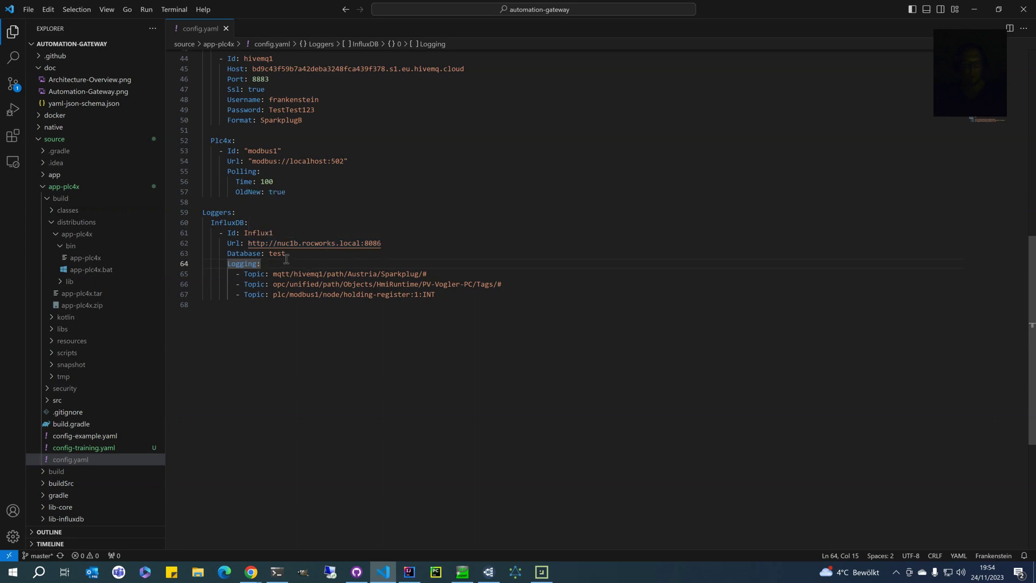
pyautogui.click(324, 426)
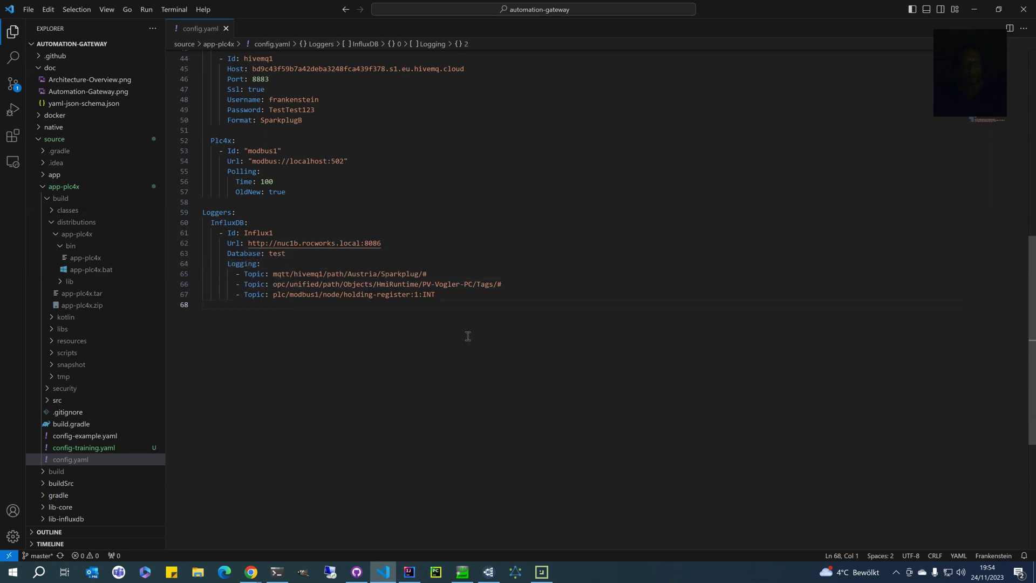
pyautogui.doubleClick(298, 275)
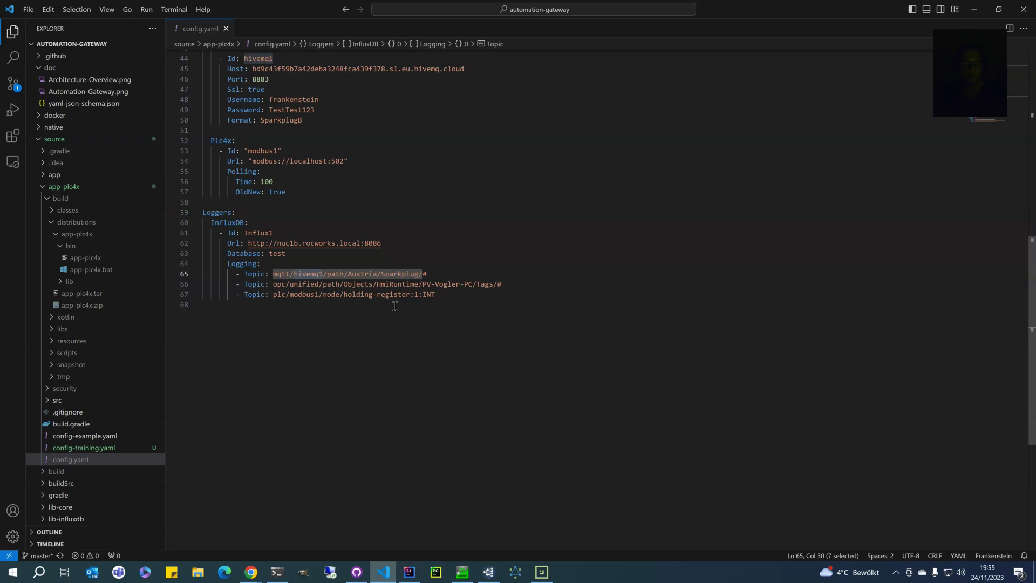
pyautogui.click(315, 325)
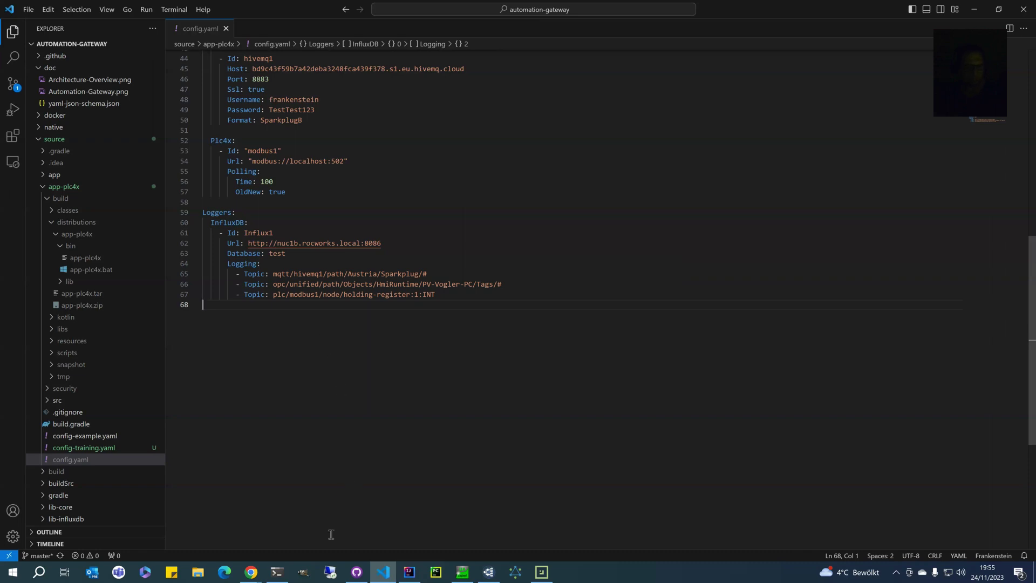
# - Switch to the Frankenstein-Test panel in Grafana and add a query on the hivemq1 measurement
pyautogui.moveTo(262, 577)
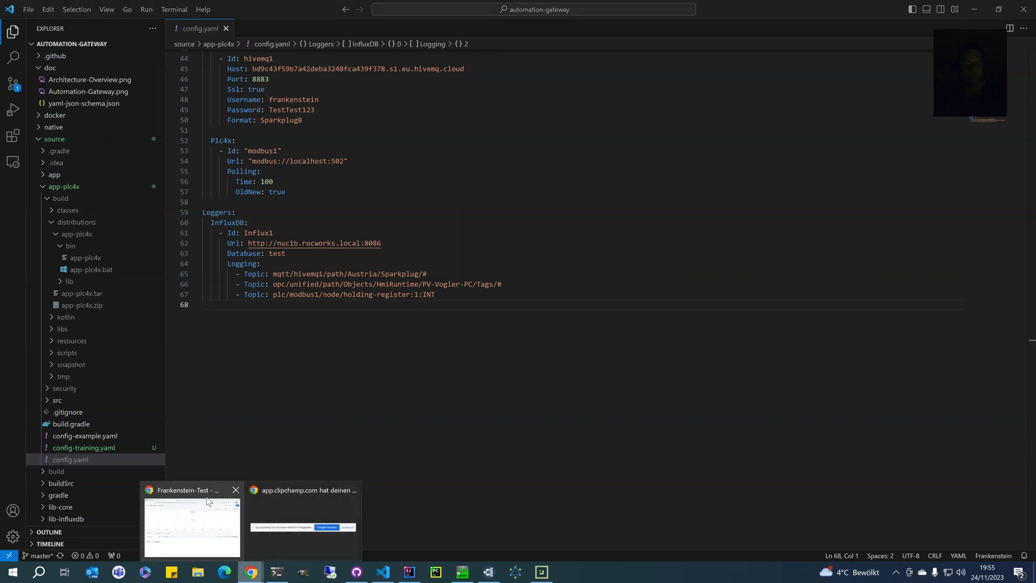
pyautogui.click(211, 531)
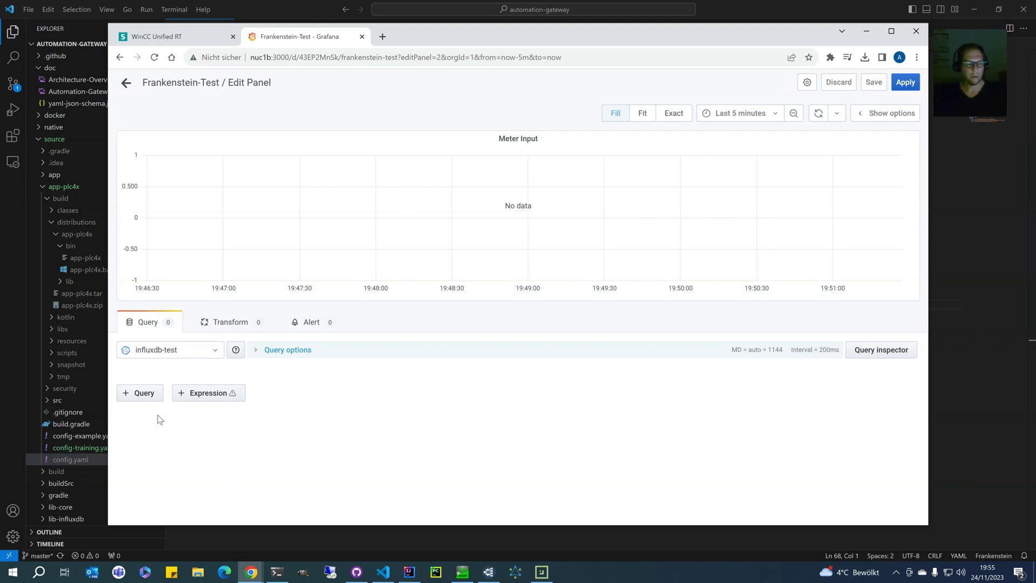
pyautogui.click(143, 396)
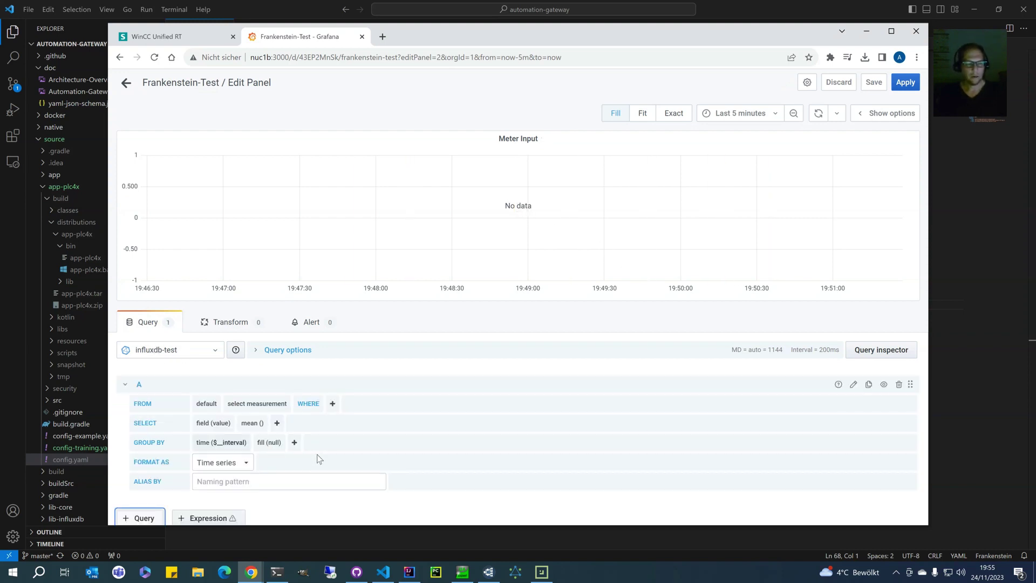
pyautogui.click(256, 404)
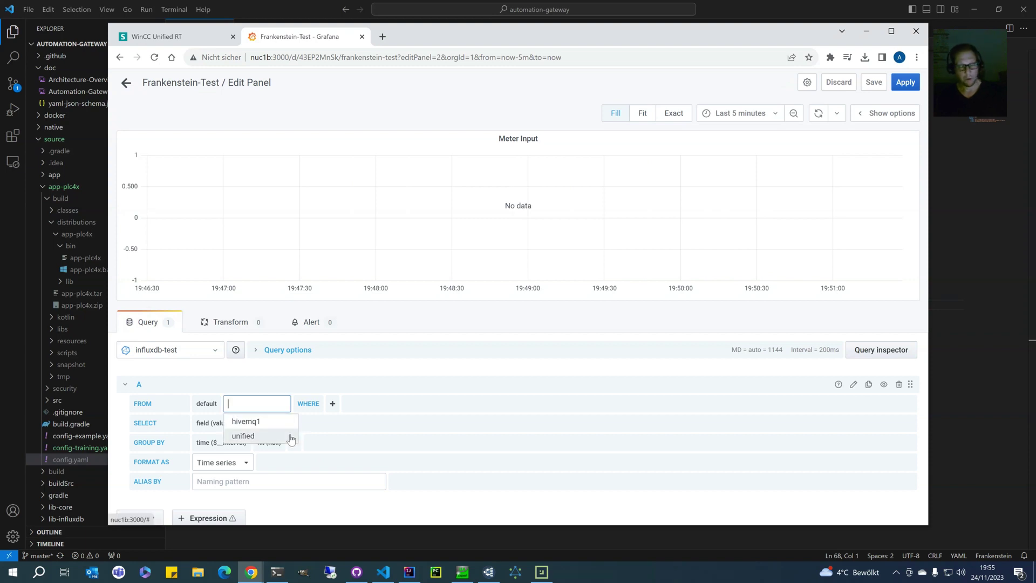
pyautogui.click(257, 425)
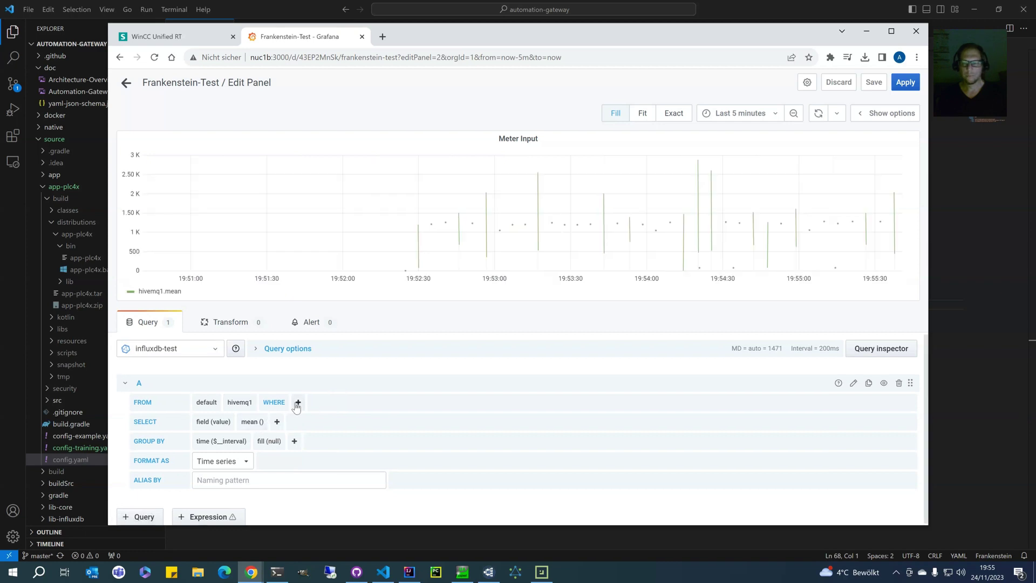
# - Filter query A by tag Austria/Sparkplug/Meter/Input/Watt and set its grouping fill to previous
pyautogui.click(298, 404)
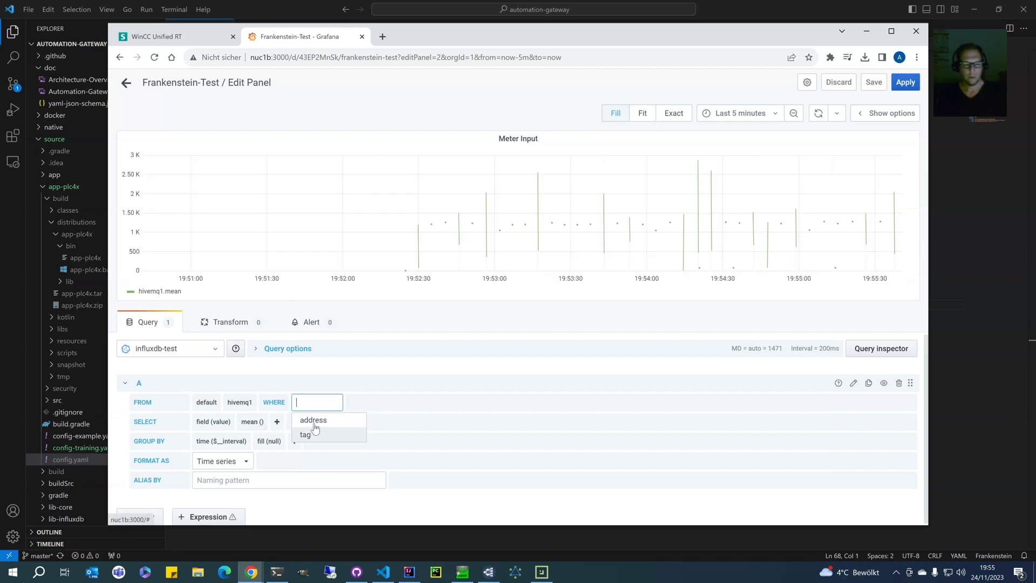
pyautogui.click(312, 435)
pyautogui.click(371, 407)
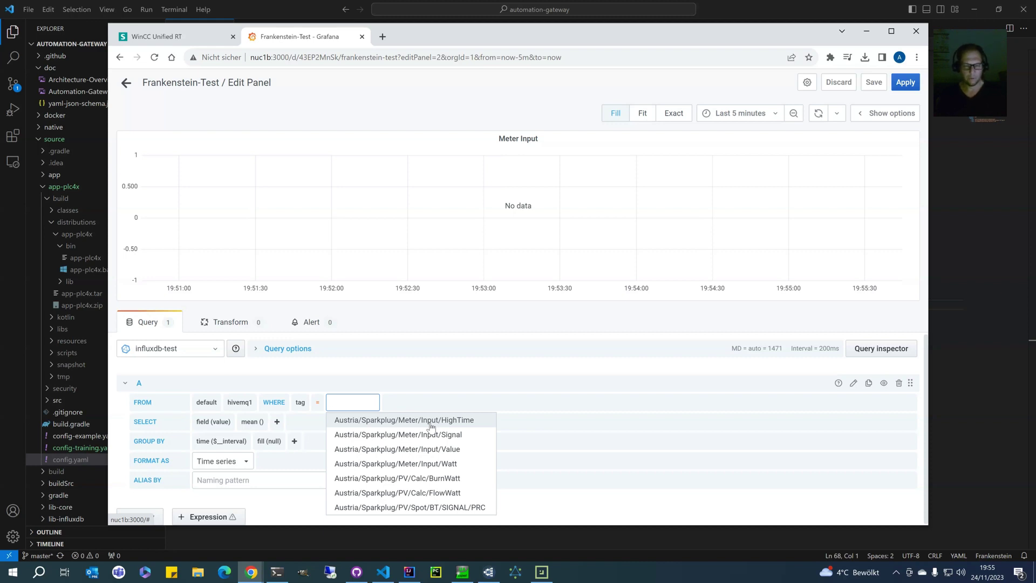
pyautogui.click(429, 464)
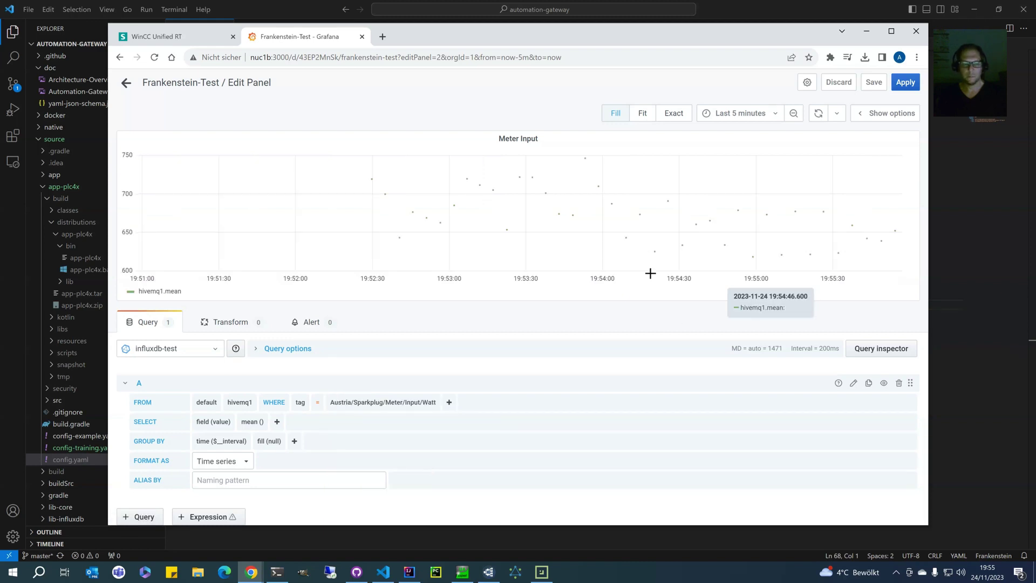
pyautogui.click(271, 439)
pyautogui.click(286, 492)
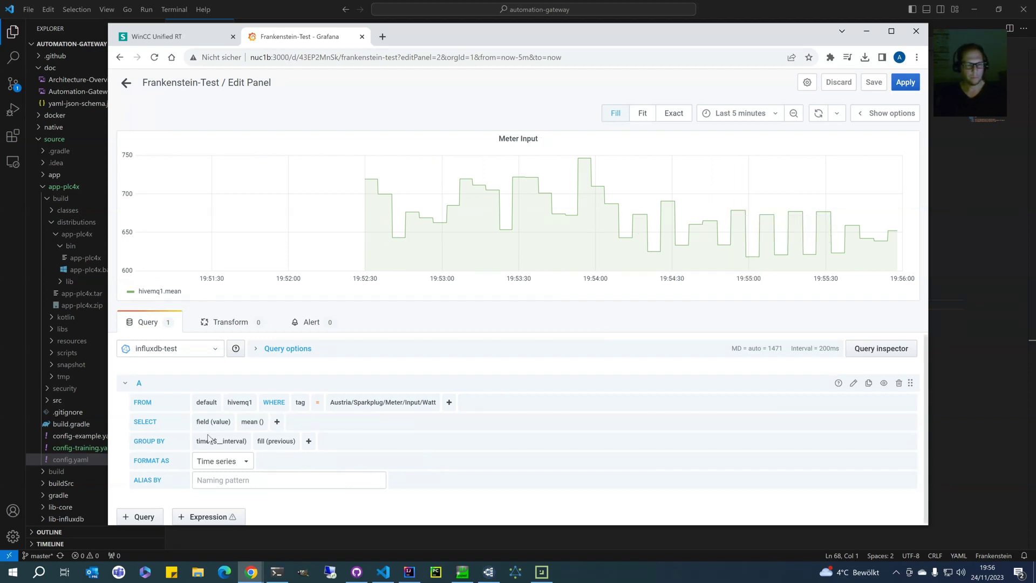
# - Remove query A's tag filter and change its measurement to unified
pyautogui.click(236, 401)
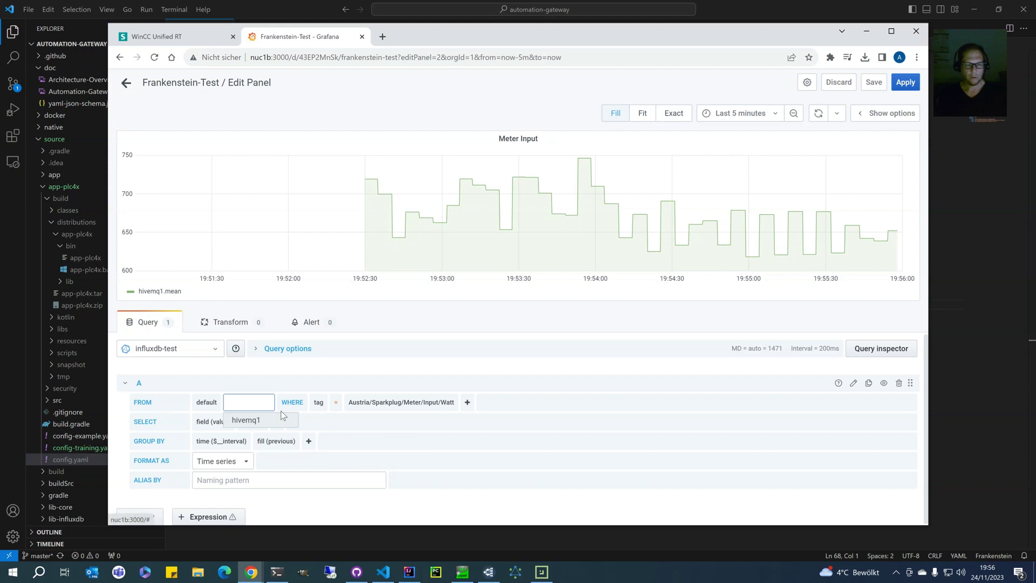
pyautogui.click(324, 403)
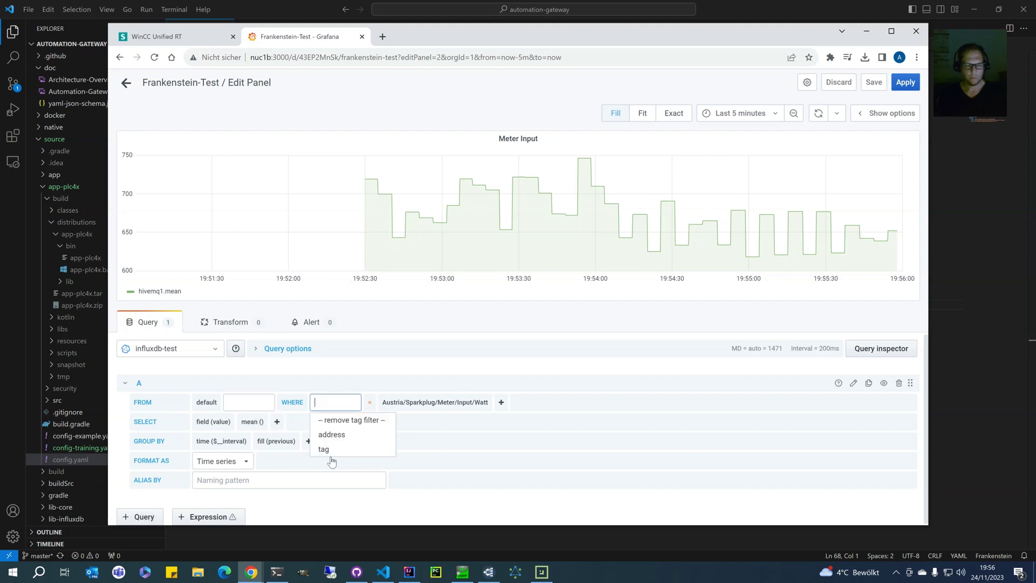
pyautogui.click(321, 421)
pyautogui.click(240, 402)
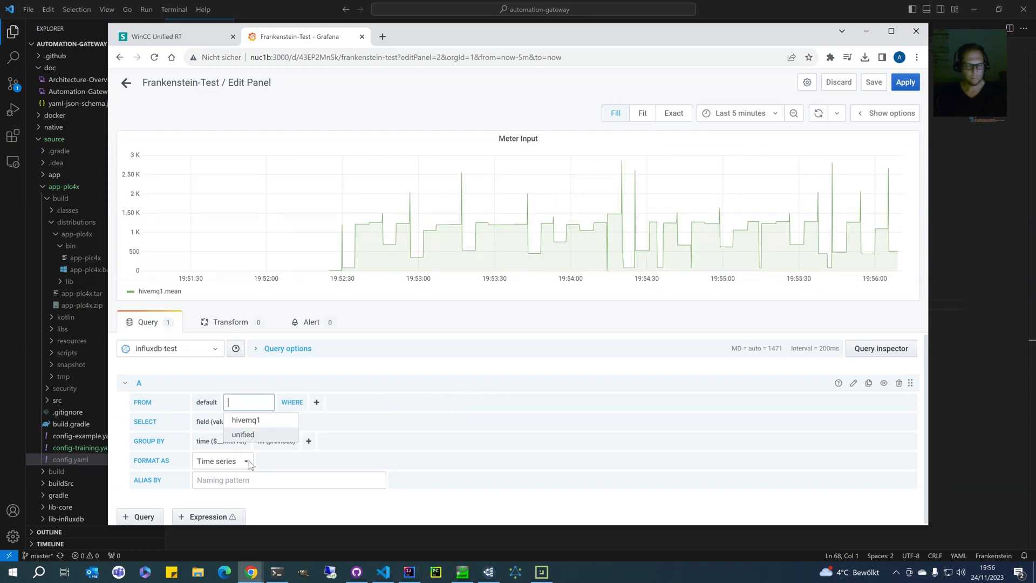
pyautogui.click(249, 433)
# - Add a condition to query A that filters the unified measurement by the HMI_Tag_1 tag
pyautogui.click(293, 404)
pyautogui.click(306, 448)
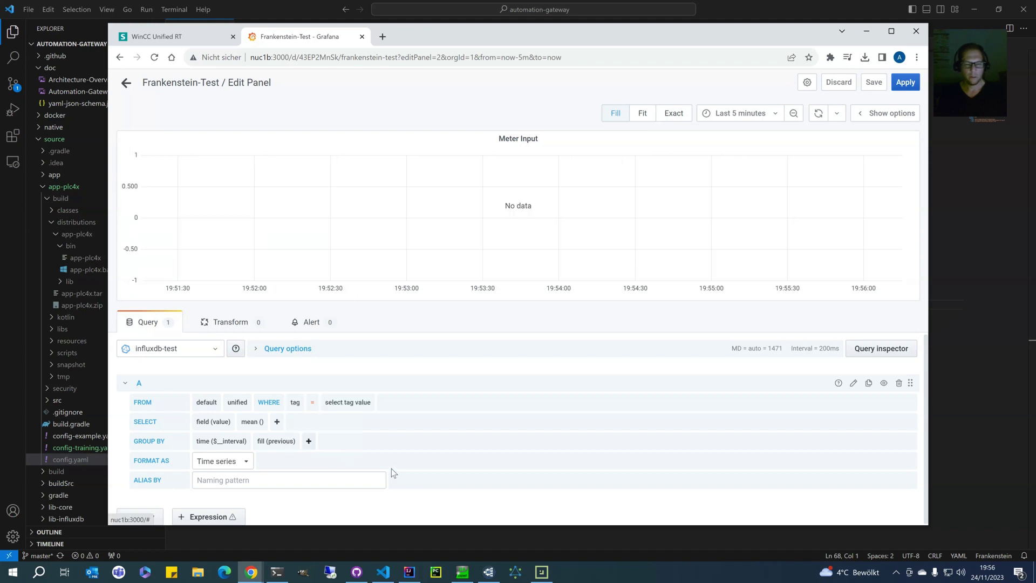
pyautogui.click(347, 402)
pyautogui.scroll(-5, 517, 500)
pyautogui.scroll(2, 516, 499)
pyautogui.click(543, 463)
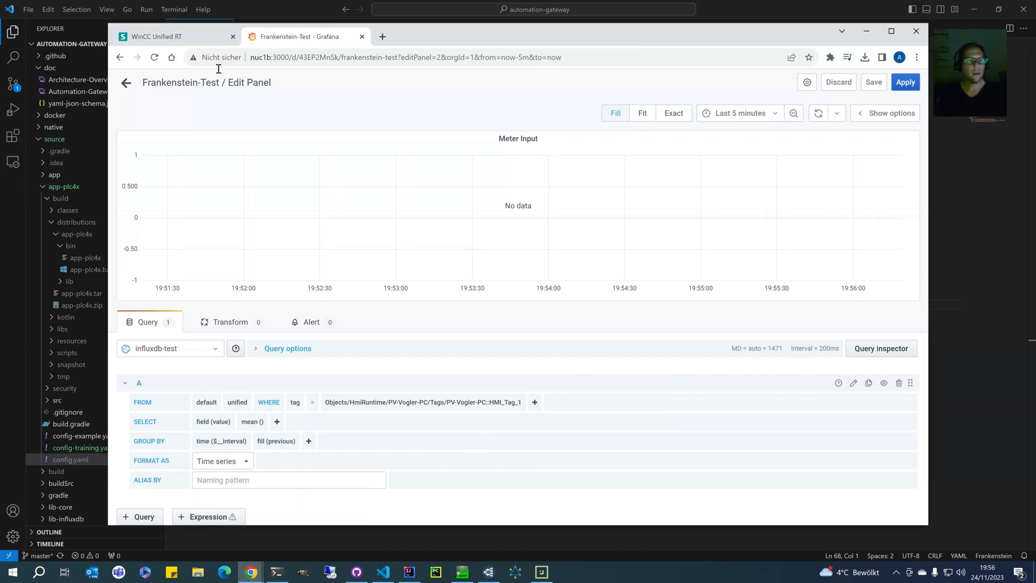
# - Detach the WinCC Unified RT page into its own window below the Grafana chart and set the panel's auto-refresh to 5s
pyautogui.click(162, 36)
pyautogui.moveTo(674, 193); pyautogui.dragTo(658, 162)
pyautogui.moveTo(644, 37); pyautogui.dragTo(555, 26)
pyautogui.click(749, 105)
pyautogui.click(744, 141)
pyautogui.moveTo(869, 169); pyautogui.dragTo(251, 205)
pyautogui.moveTo(270, 22); pyautogui.dragTo(370, 25)
# - Move the first slider in the WinCC runtime up and down repeatedly, and return to the Grafana chart
pyautogui.click(114, 213)
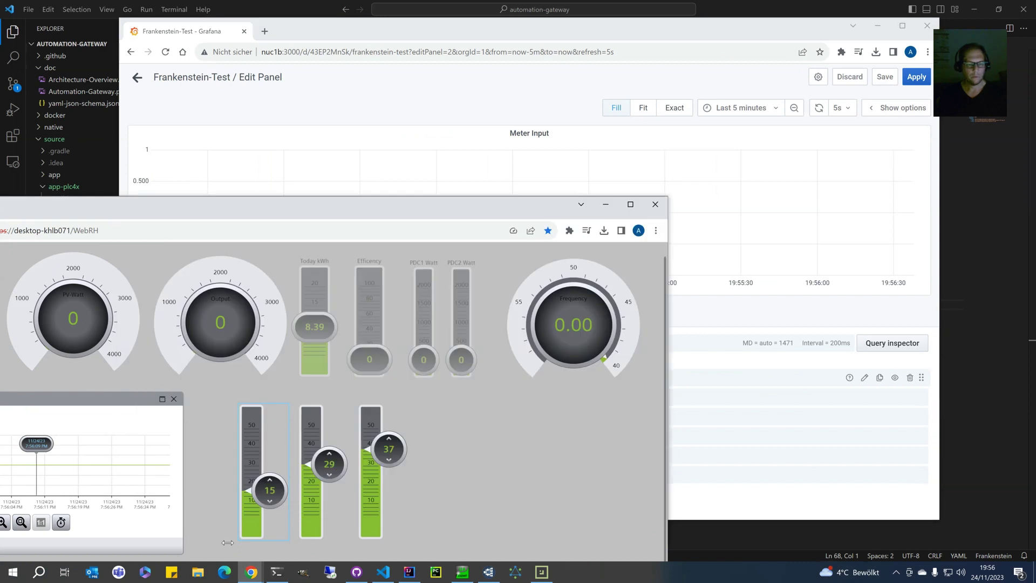
pyautogui.moveTo(277, 493)
pyautogui.mouseDown()
pyautogui.moveTo(270, 429)
pyautogui.moveTo(270, 522)
pyautogui.moveTo(271, 432)
pyautogui.moveTo(267, 502)
pyautogui.moveTo(259, 430)
pyautogui.moveTo(267, 514)
pyautogui.moveTo(267, 440)
pyautogui.moveTo(249, 518)
pyautogui.moveTo(268, 499)
pyautogui.moveTo(268, 430)
pyautogui.moveTo(266, 496)
pyautogui.moveTo(259, 436)
pyautogui.moveTo(266, 520)
pyautogui.moveTo(266, 505)
pyautogui.mouseUp()
pyautogui.click(842, 226)
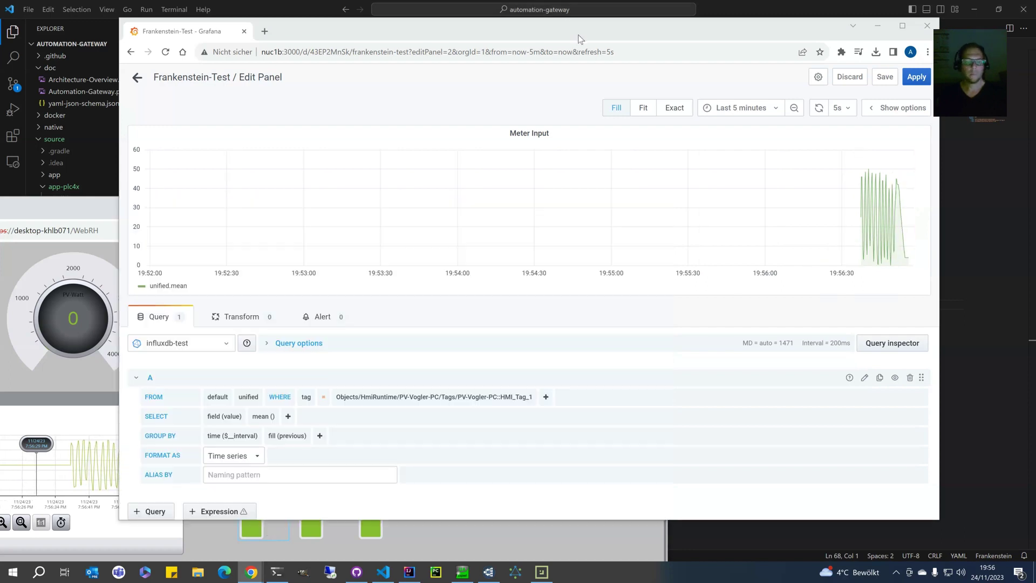
# - Open slave 1's register table in ModbusPal and set holding register 1 to 1
pyautogui.click(542, 572)
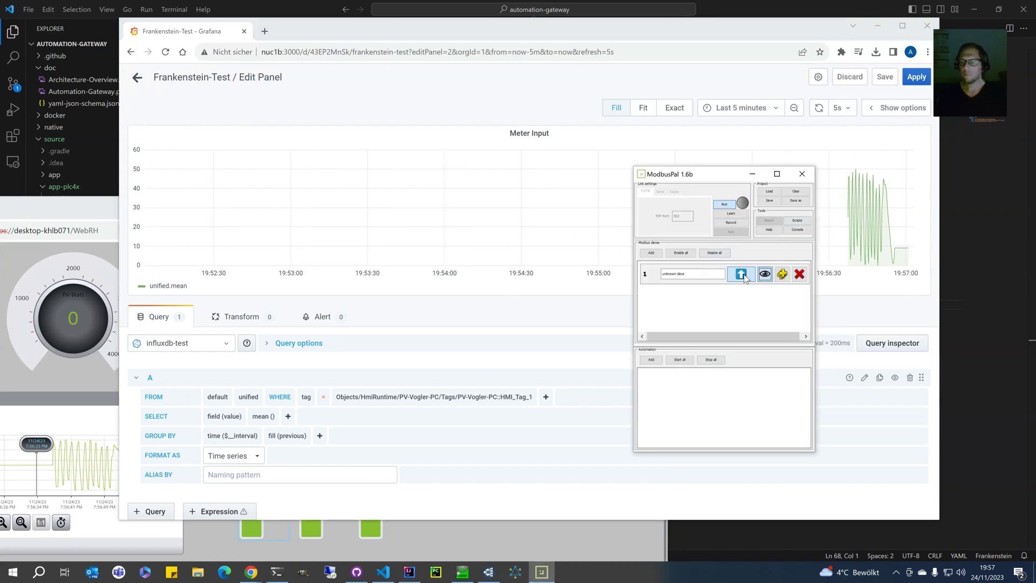
pyautogui.click(764, 274)
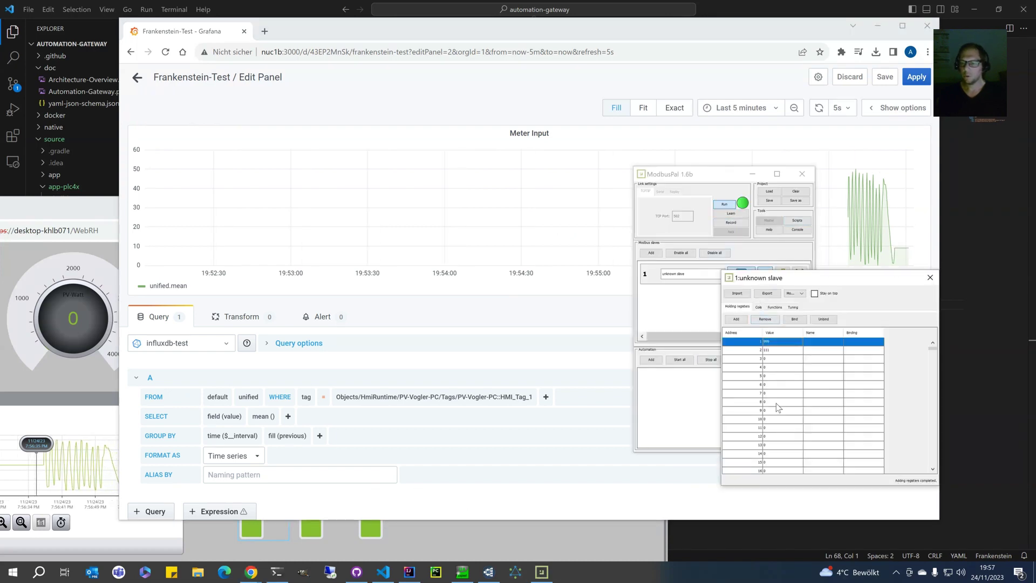
pyautogui.doubleClick(787, 342)
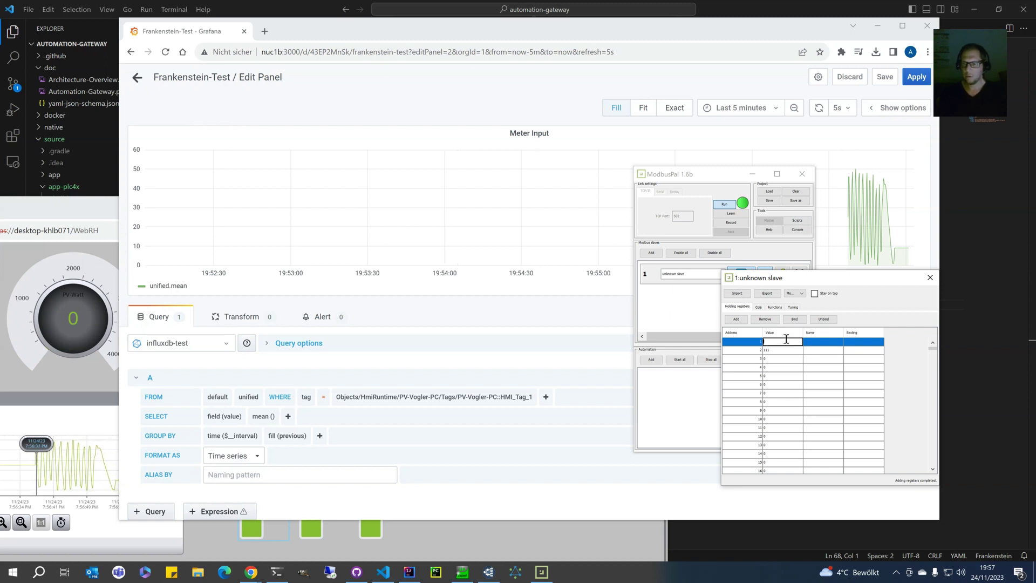
pyautogui.write('1')
pyautogui.press('Return')
# - Change holding register 1 to 2, 3 and 4 in succession
pyautogui.doubleClick(782, 341)
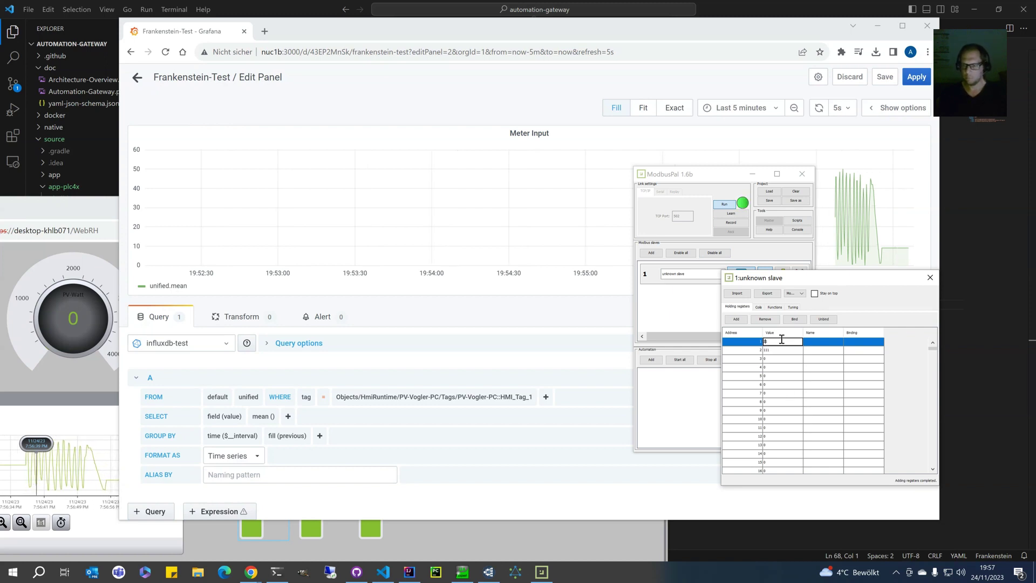
pyautogui.write('4')
pyautogui.press('Return')
pyautogui.doubleClick(780, 342)
pyautogui.write('3')
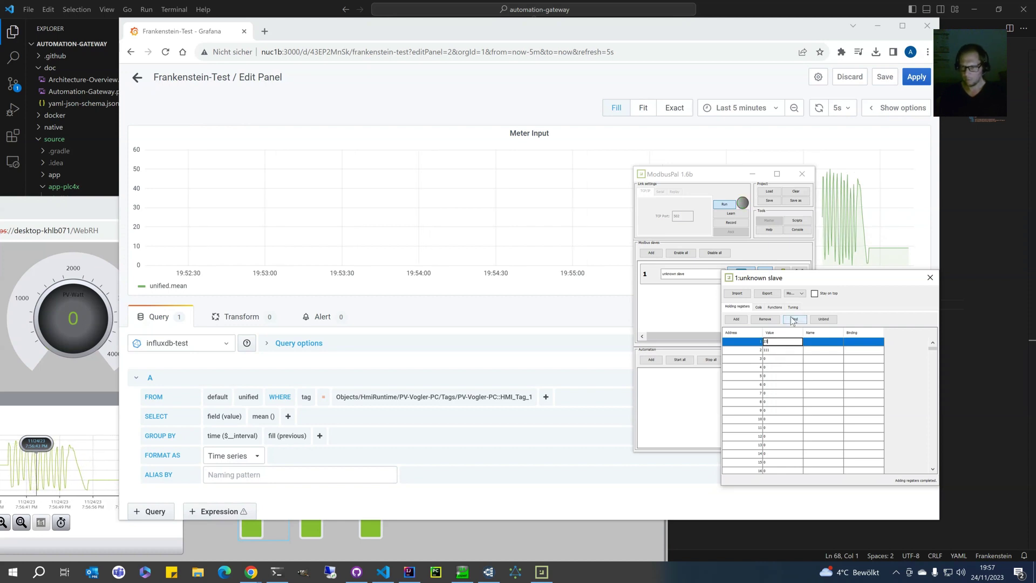
pyautogui.press('Return')
pyautogui.doubleClick(770, 344)
pyautogui.press('Return')
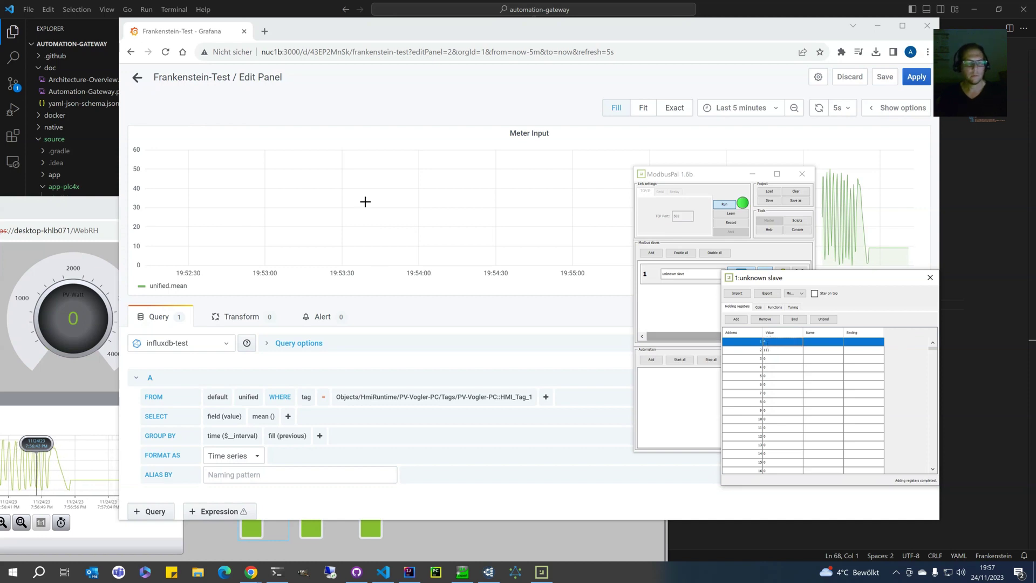
# - Back in Grafana, remove the HMI tag filter from query A and change its measurement to modbus1
pyautogui.click(252, 402)
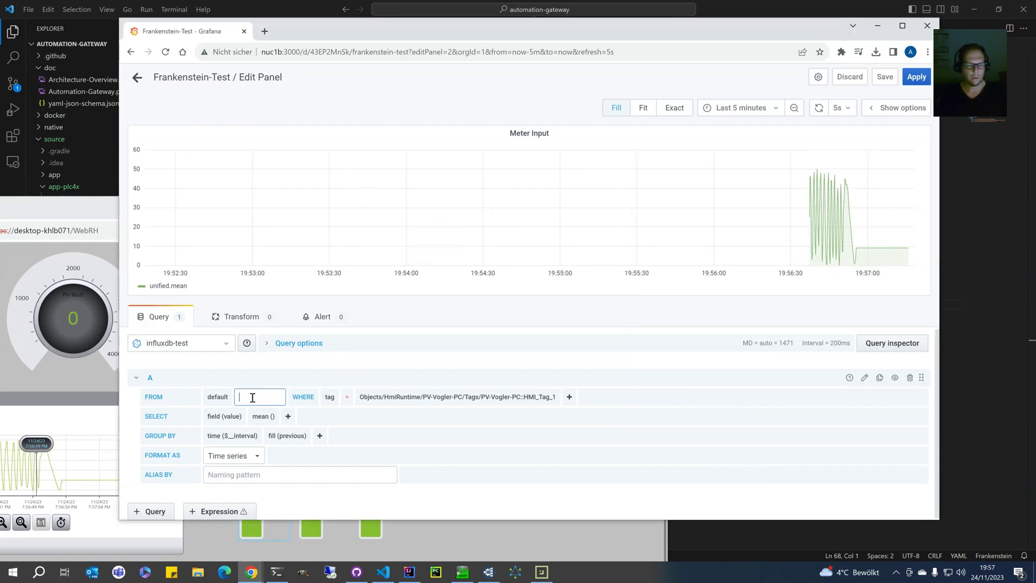
pyautogui.click(331, 399)
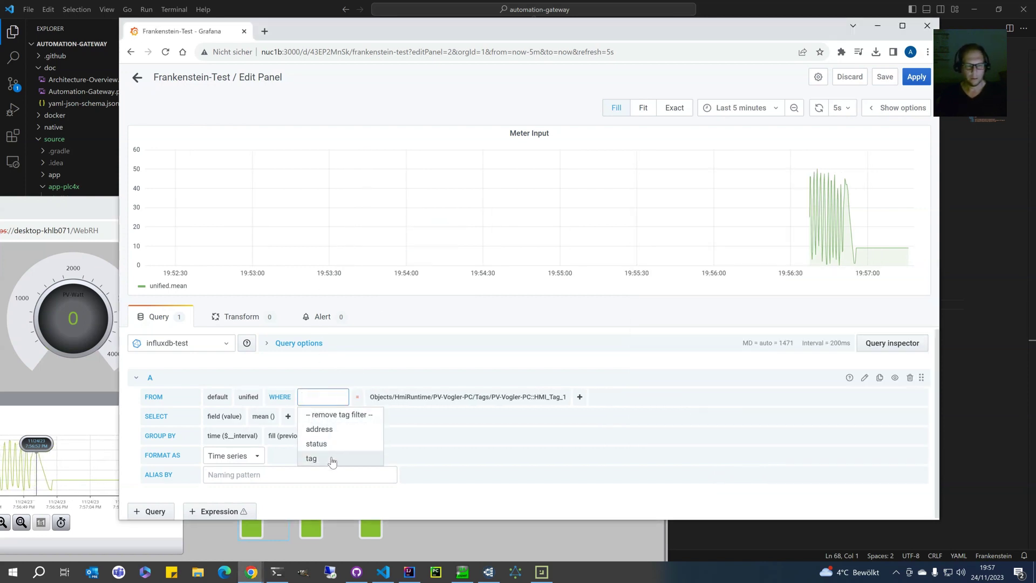
pyautogui.click(342, 414)
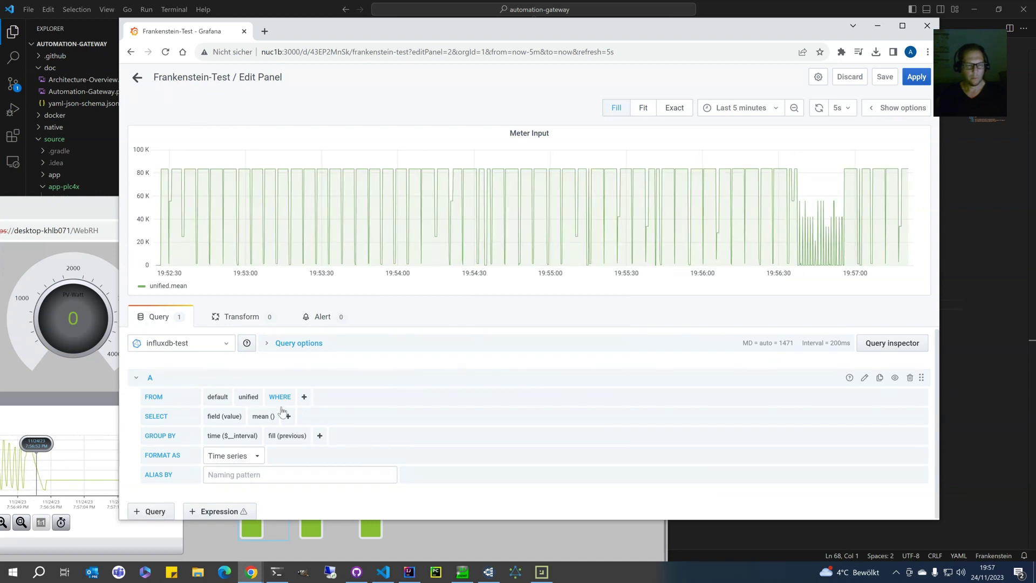
pyautogui.click(256, 396)
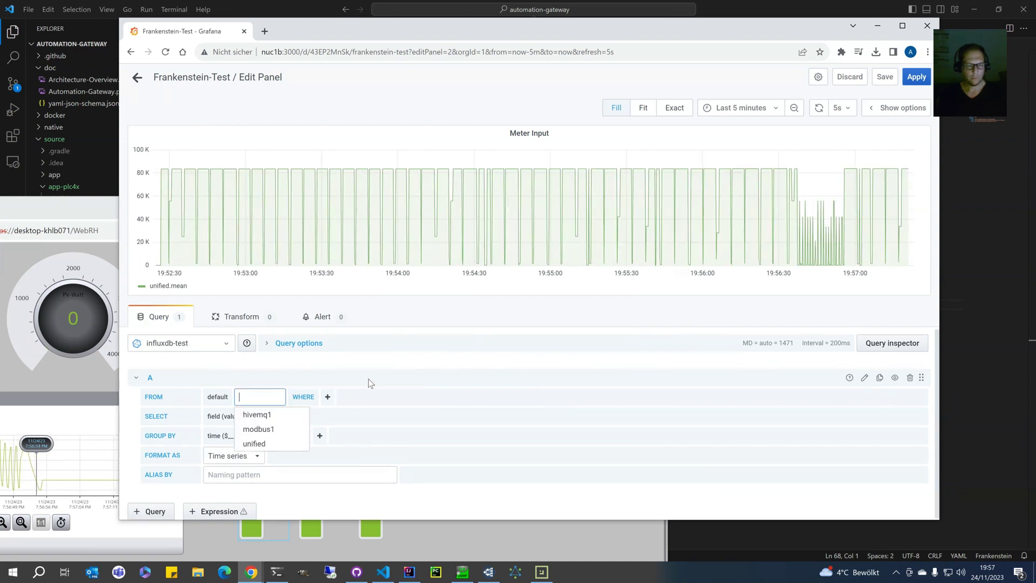
pyautogui.click(259, 430)
# - Filter the modbus1 query by address holding-register:1:INT
pyautogui.click(311, 398)
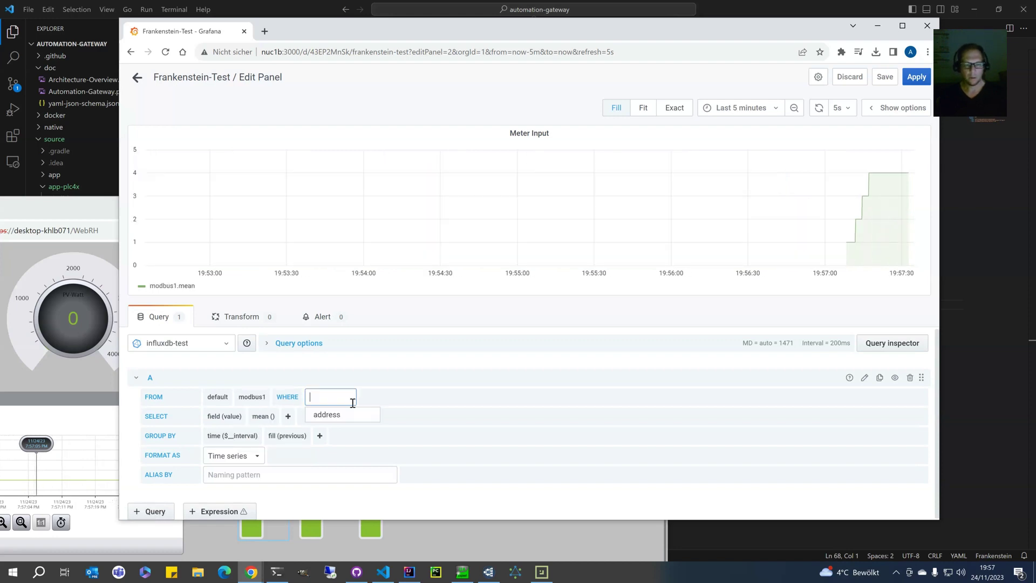
pyautogui.click(324, 414)
pyautogui.click(378, 397)
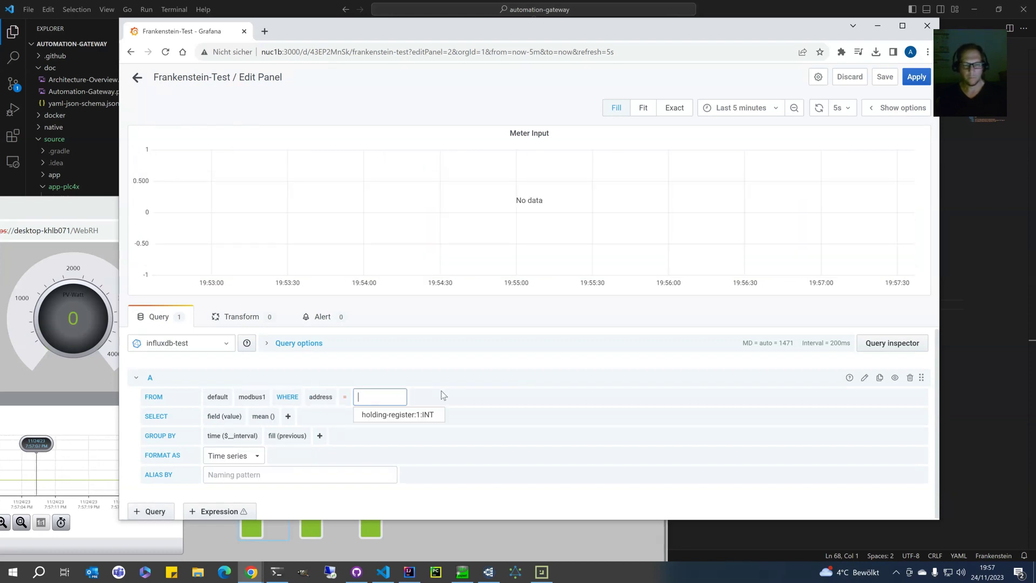
pyautogui.click(389, 417)
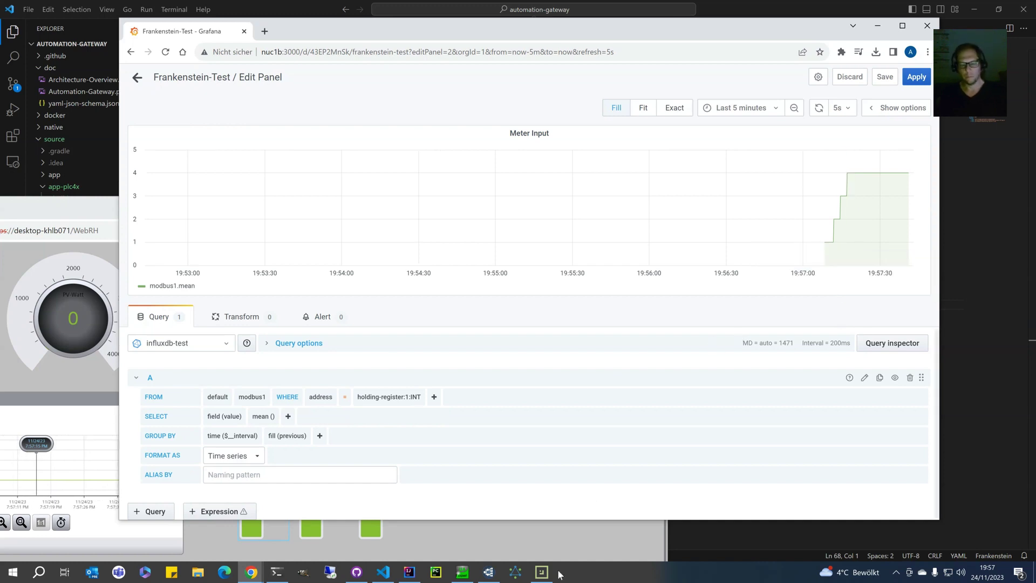
# - Reopen slave 1's register table in ModbusPal, move the main window clear of the chart and set holding register 1 to 8
pyautogui.click(540, 572)
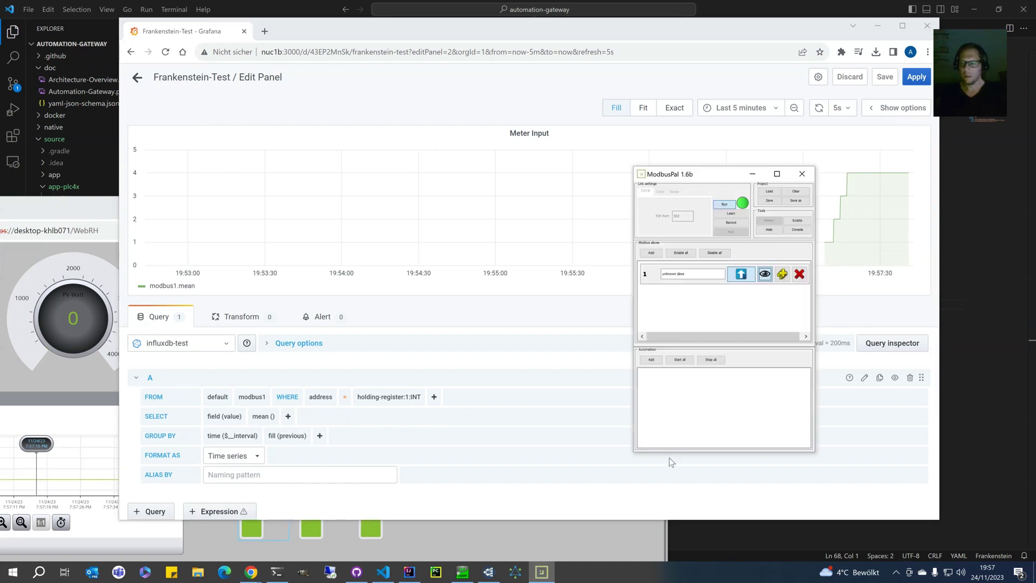
pyautogui.click(768, 275)
pyautogui.moveTo(701, 173); pyautogui.dragTo(729, 436)
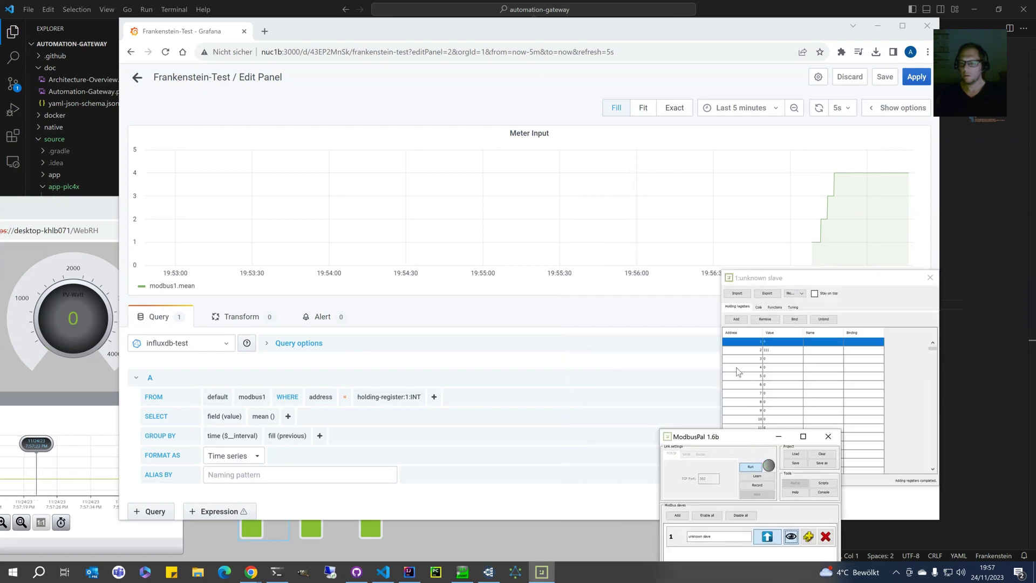
pyautogui.doubleClick(771, 343)
pyautogui.write('8')
pyautogui.press('Return')
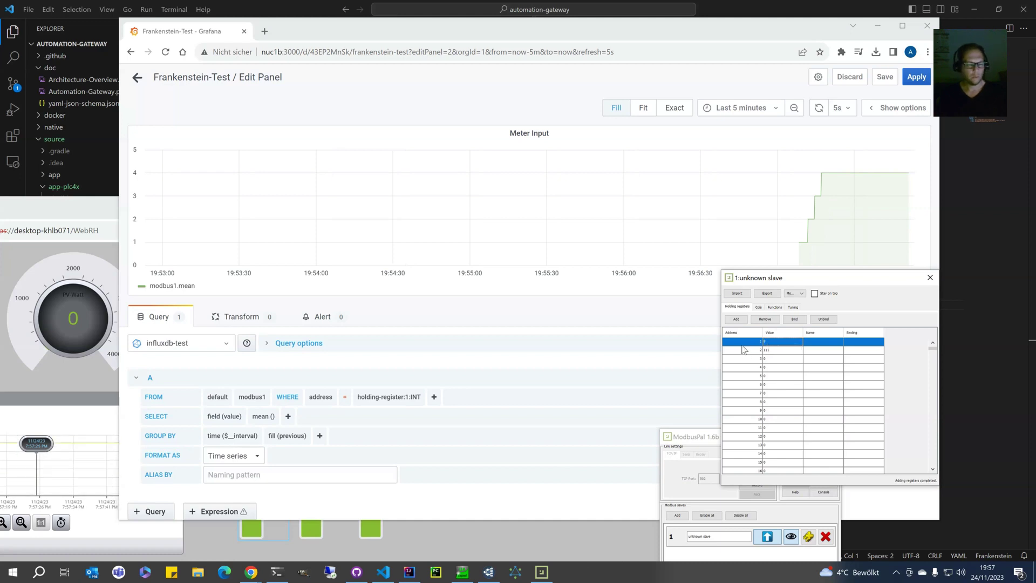